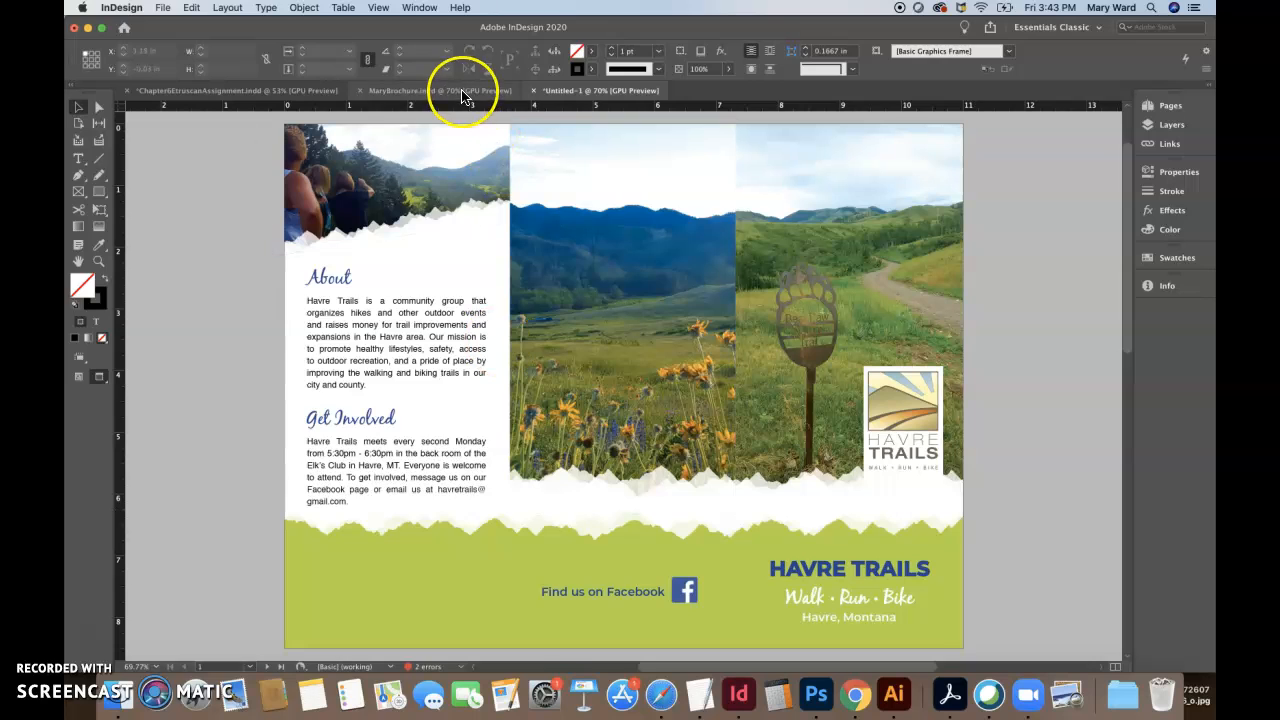
- Switch to Chrome and search Google Images for "facebook logo"
click(182, 206)
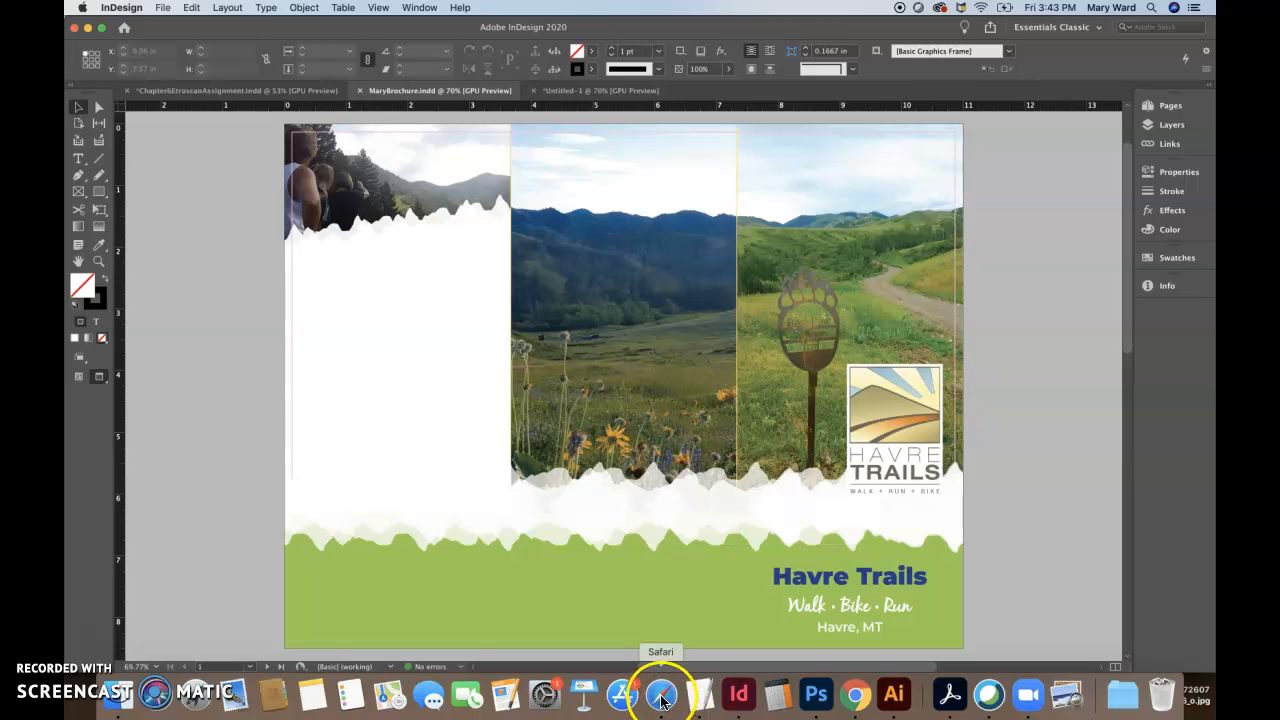
click(855, 694)
click(647, 58)
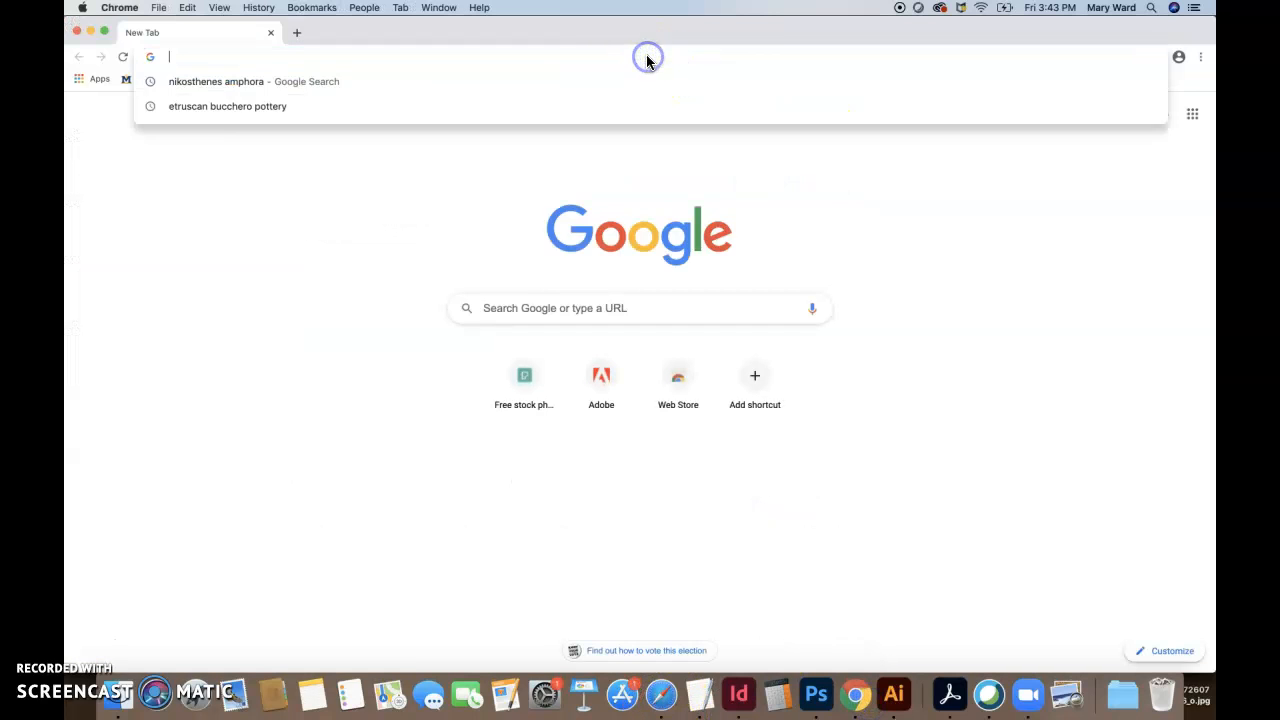
text(facebook logo)
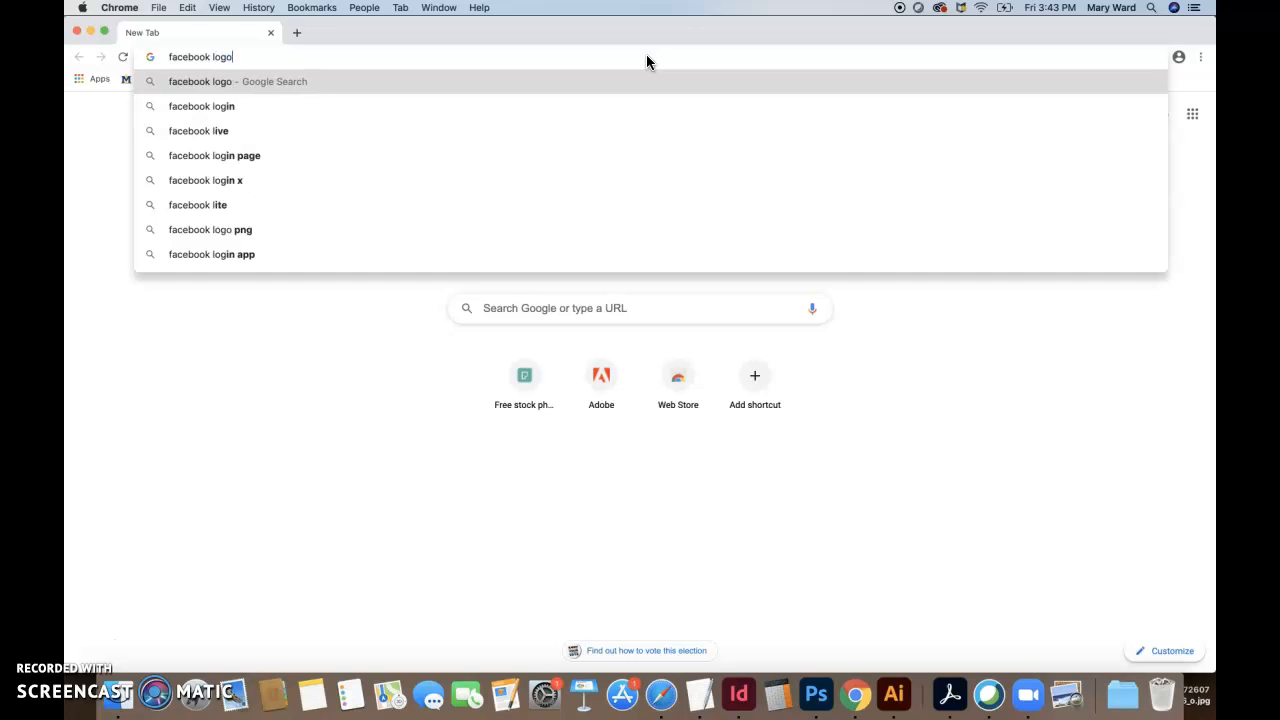
key(Return)
click(262, 139)
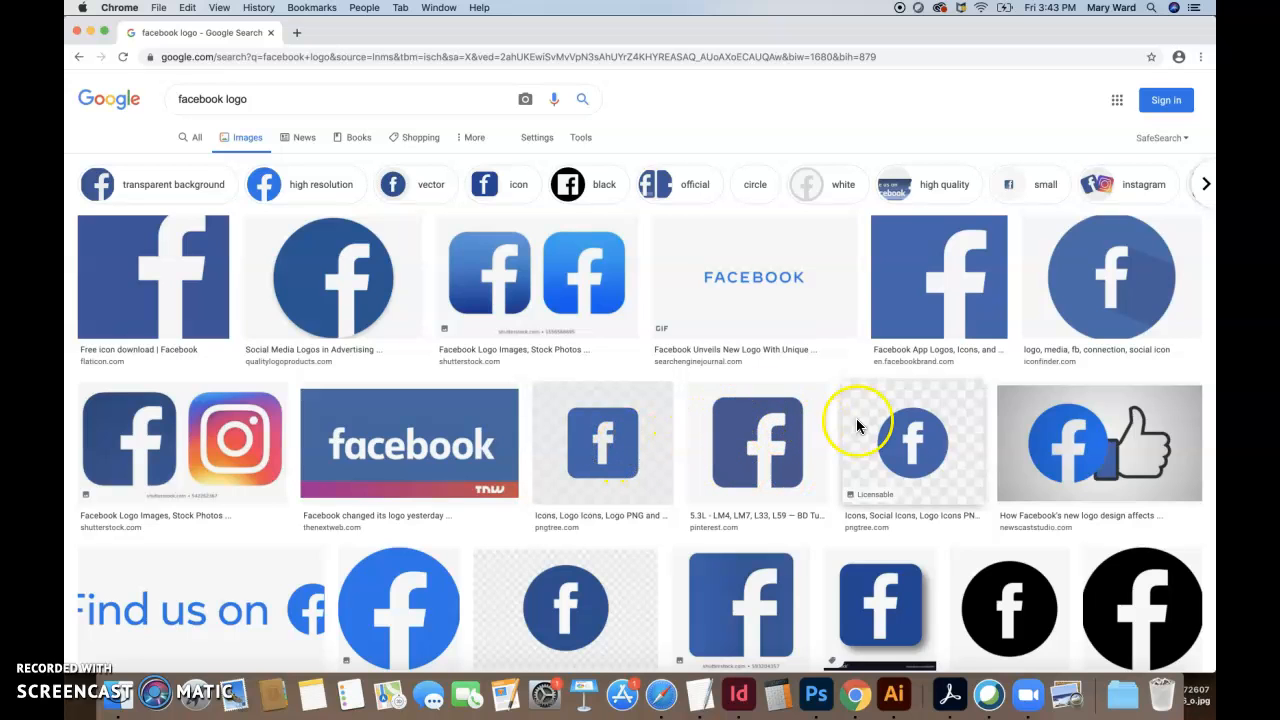
- Preview the Pinterest, Shutterstock and Flaticon Facebook logo results to compare their shapes and backgrounds
click(785, 450)
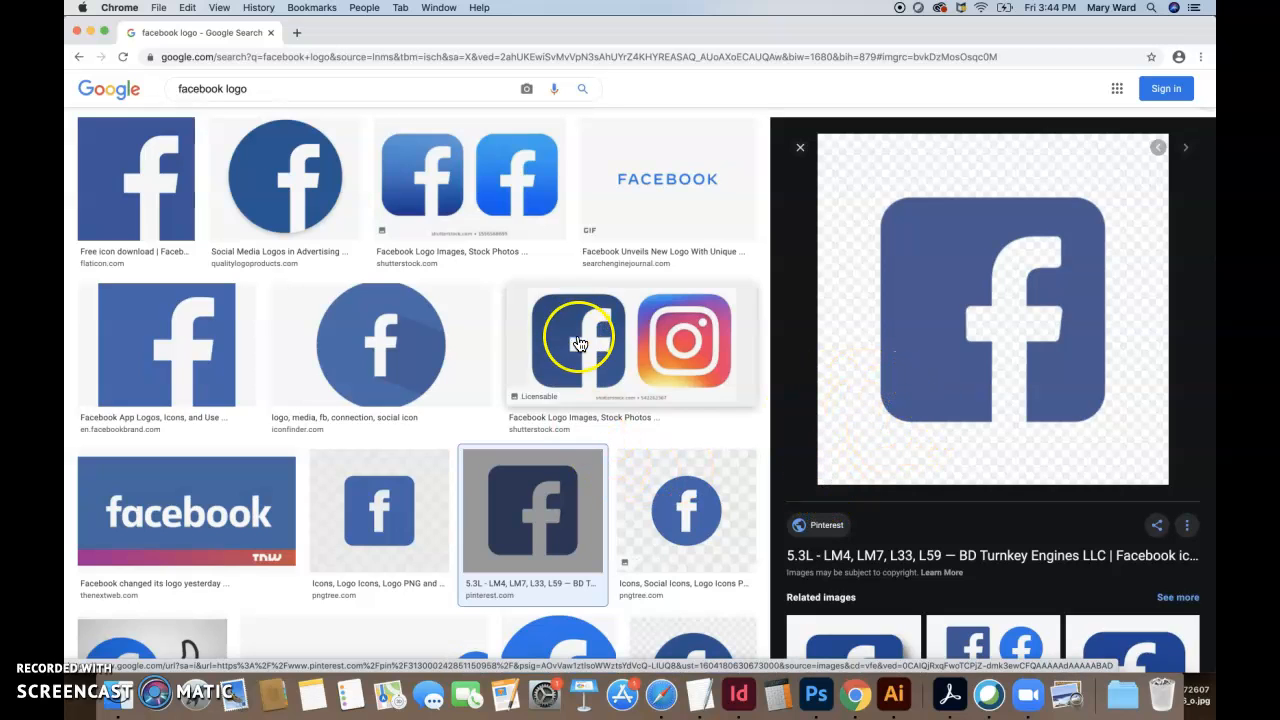
click(421, 221)
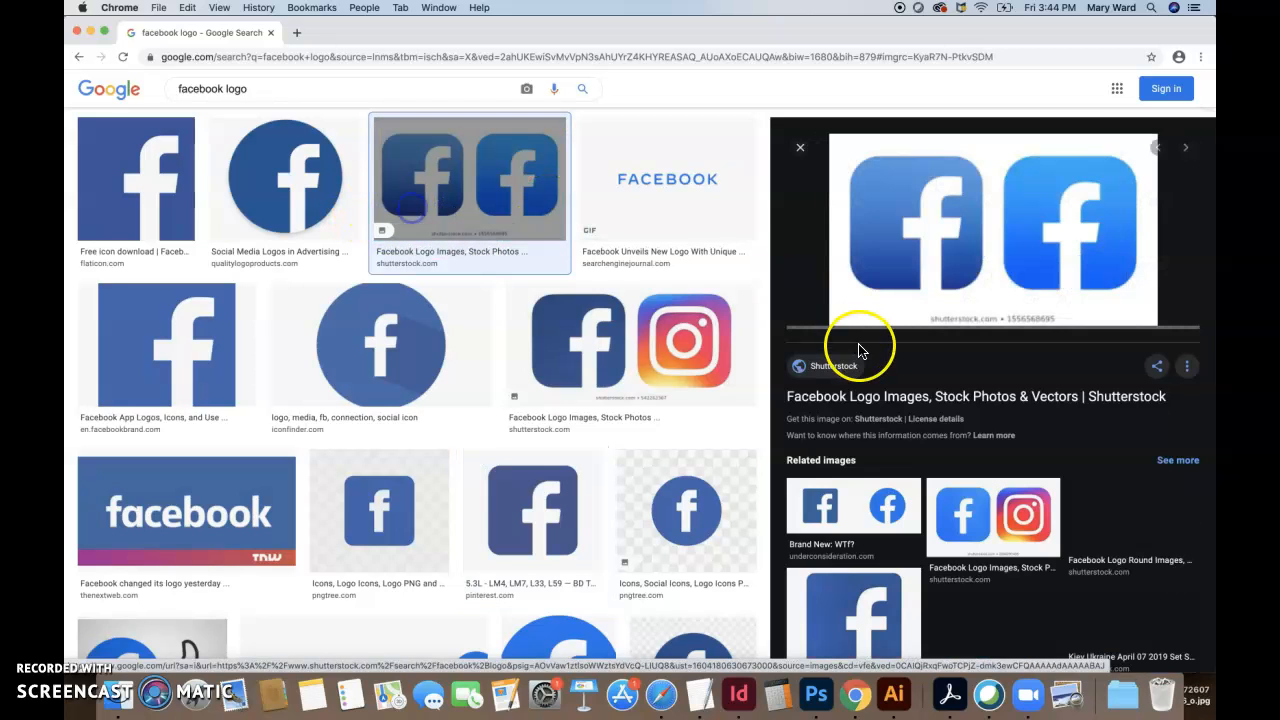
click(136, 180)
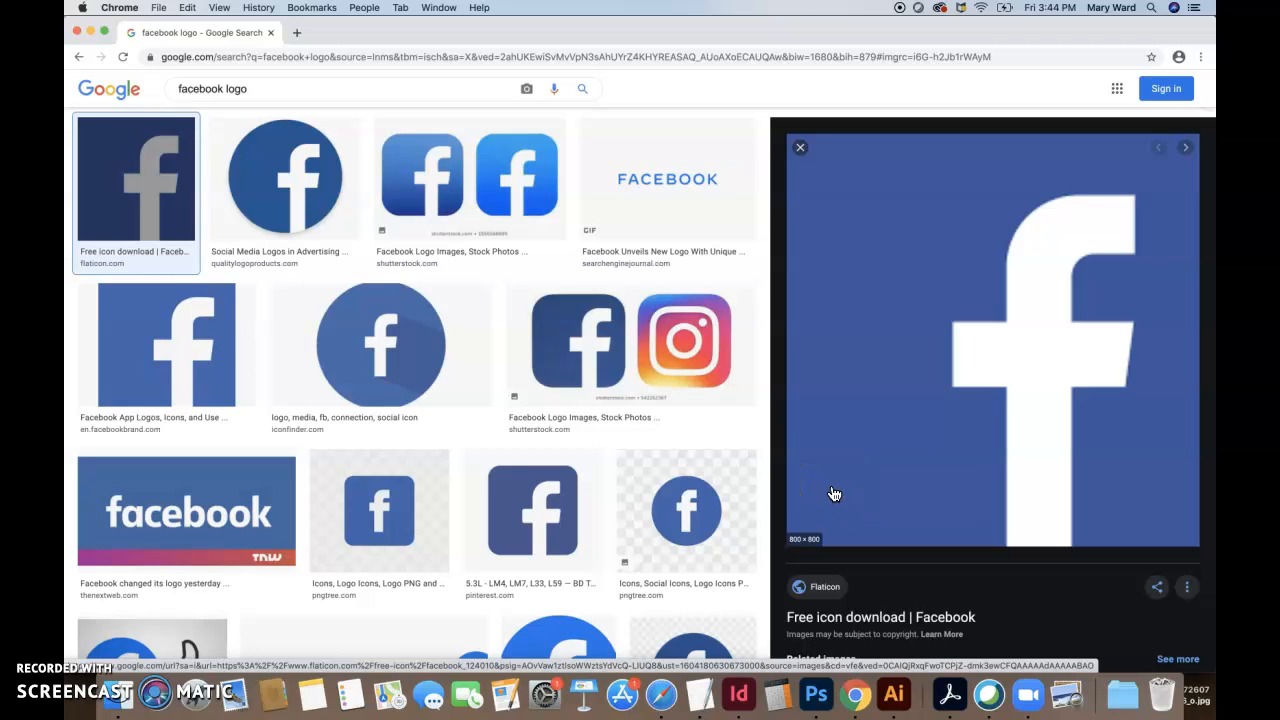
right_click(834, 490)
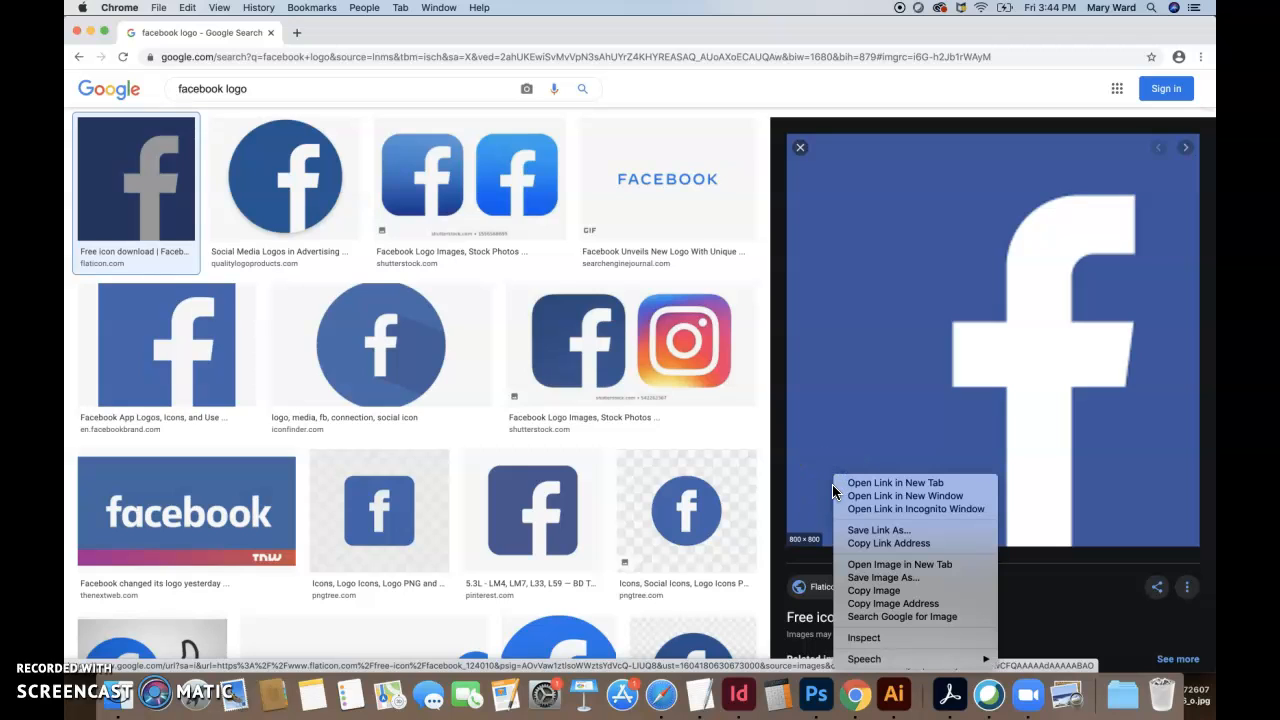
click(880, 578)
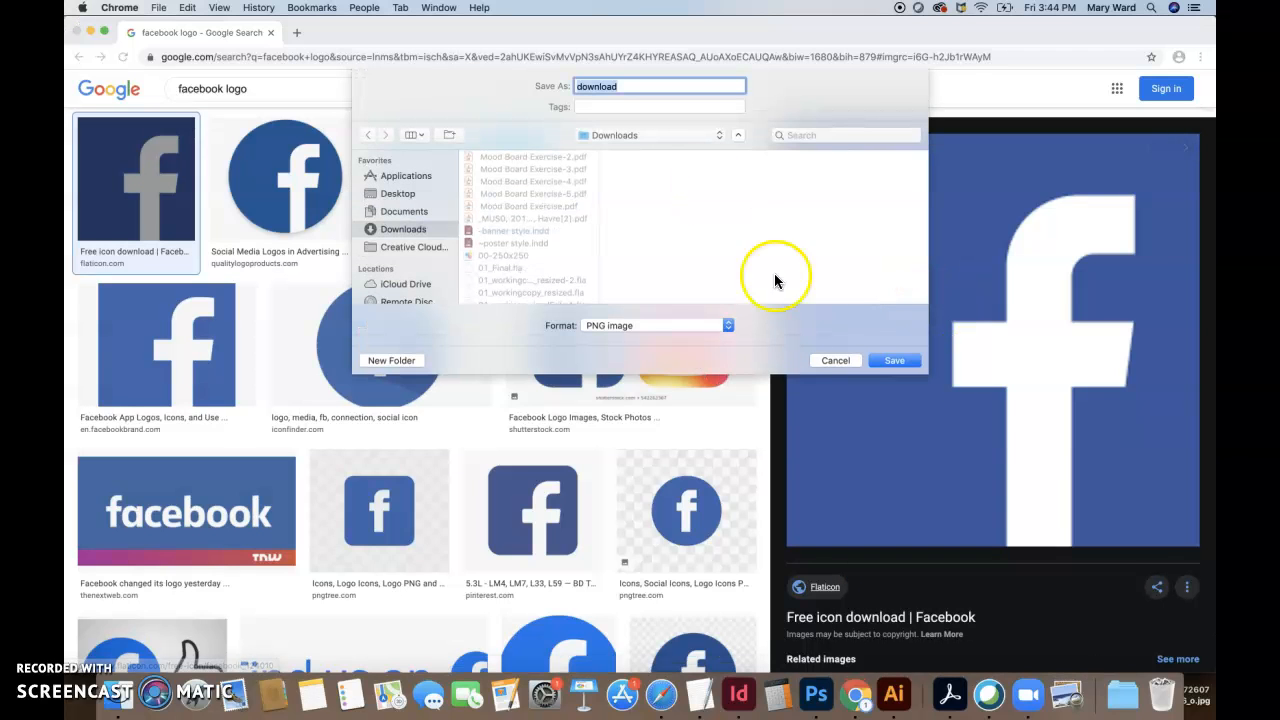
click(834, 361)
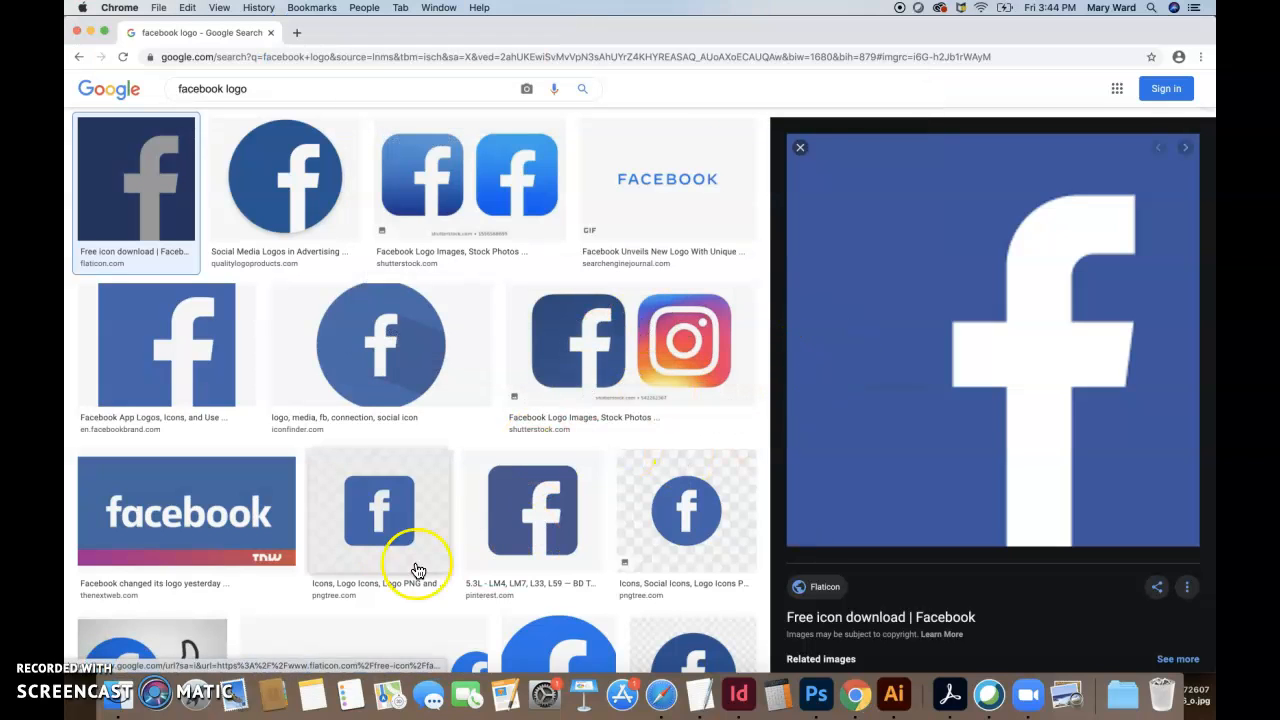
- Preview the square and round blue Pngtree icons and look through further Facebook logo results
click(417, 515)
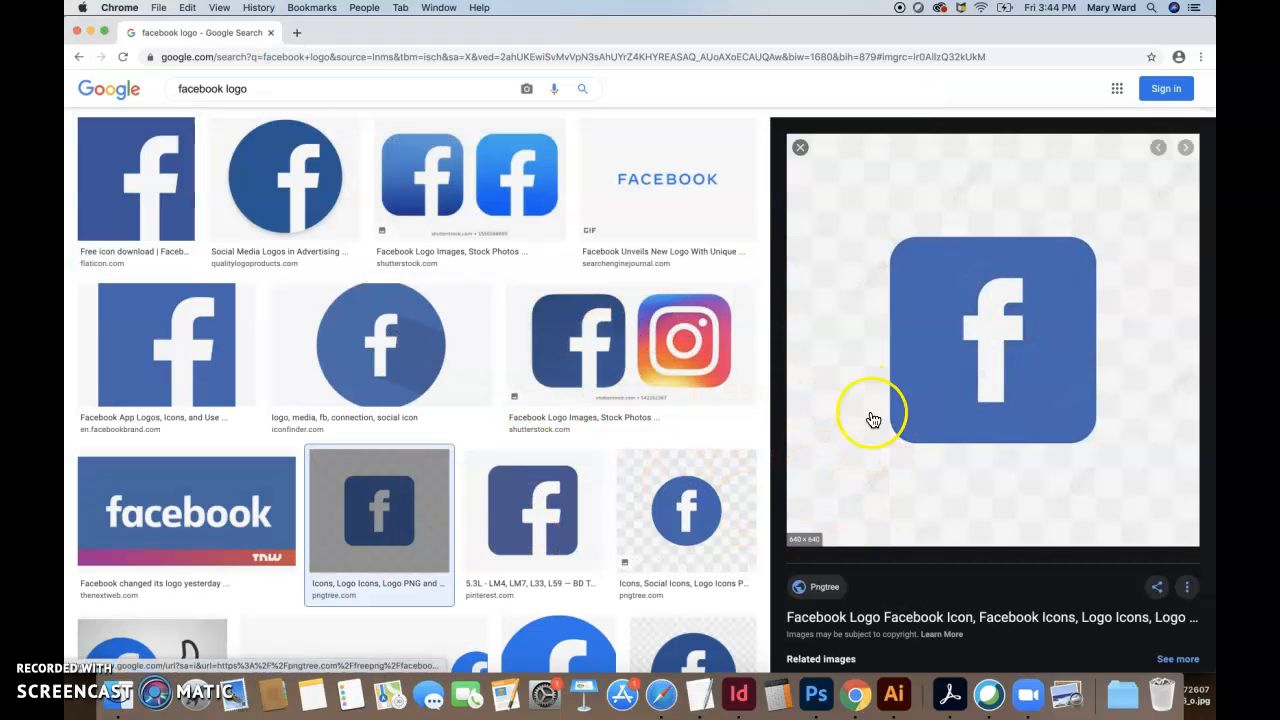
click(729, 495)
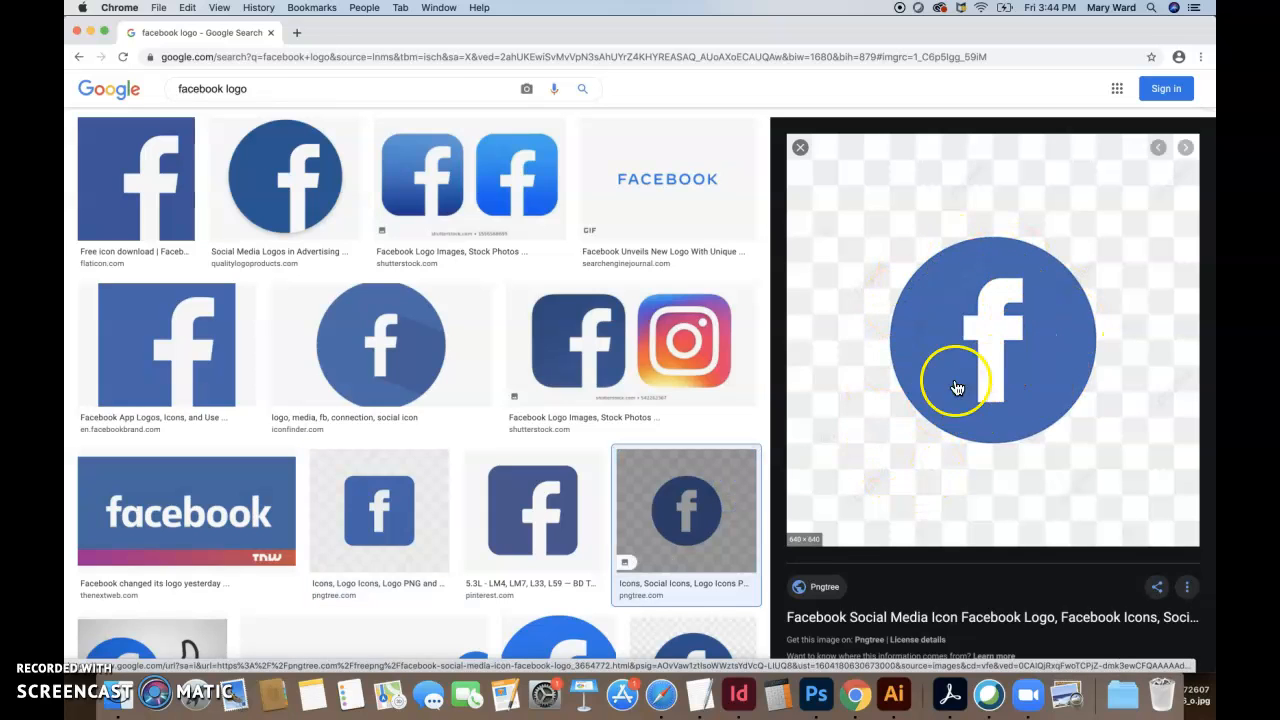
scroll(551, 486, down, 5)
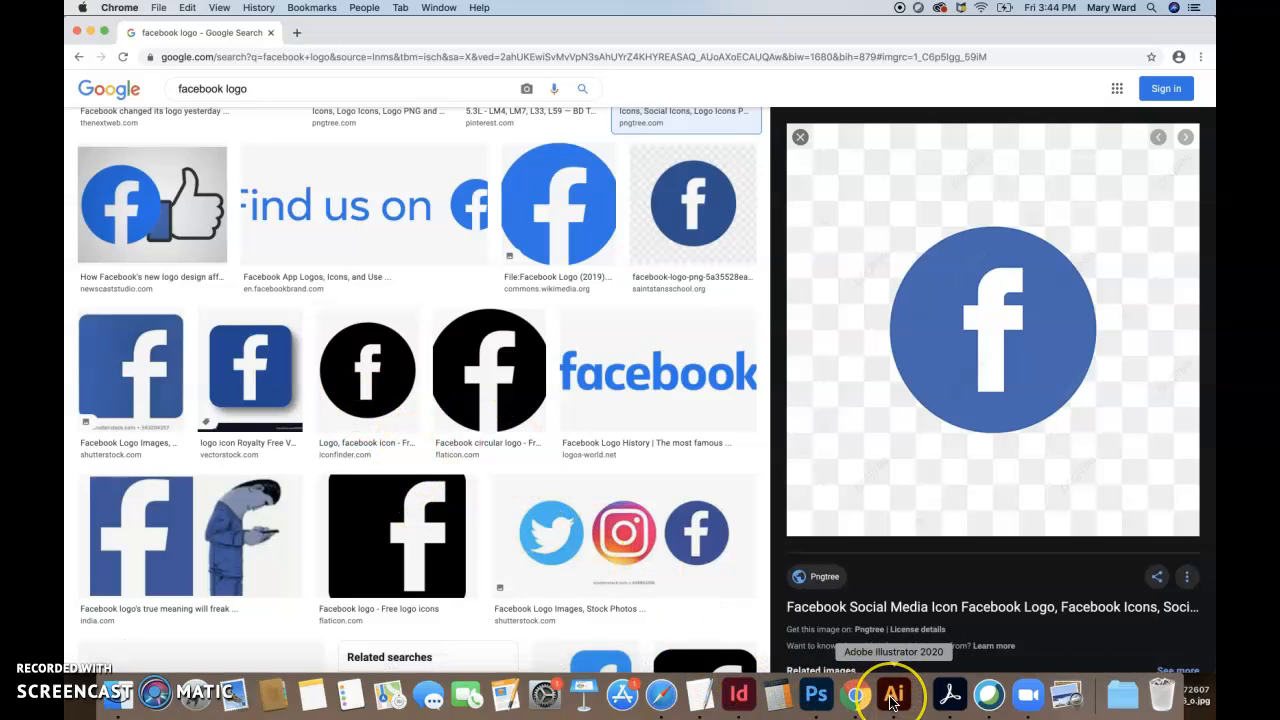
- Preview the black circular Facebook logo from Iconfinder and start saving its image
click(366, 368)
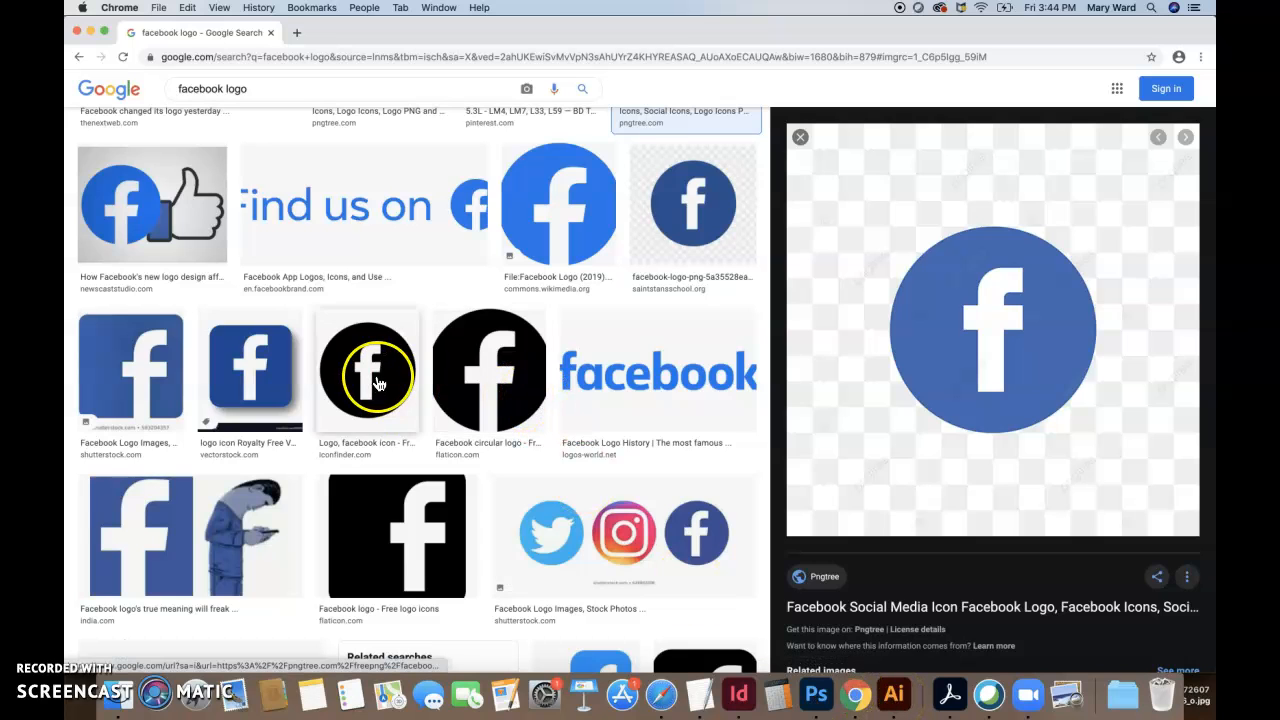
right_click(937, 330)
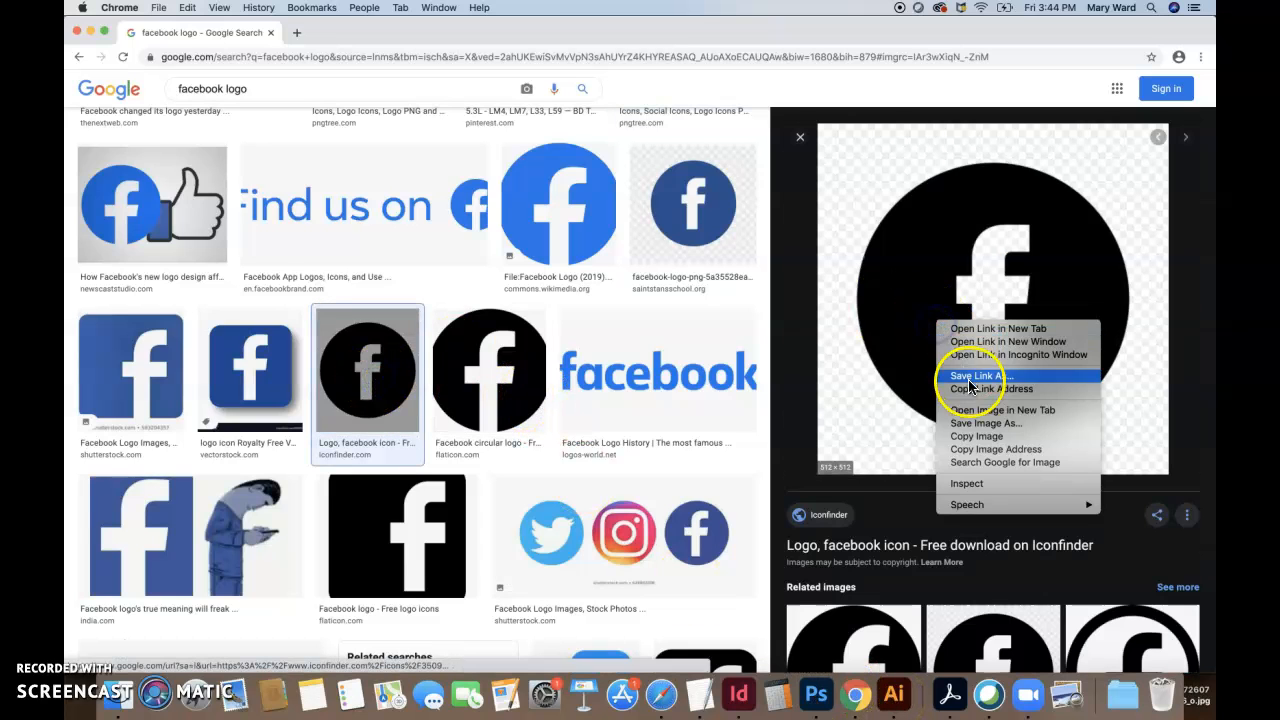
click(912, 396)
right_click(917, 383)
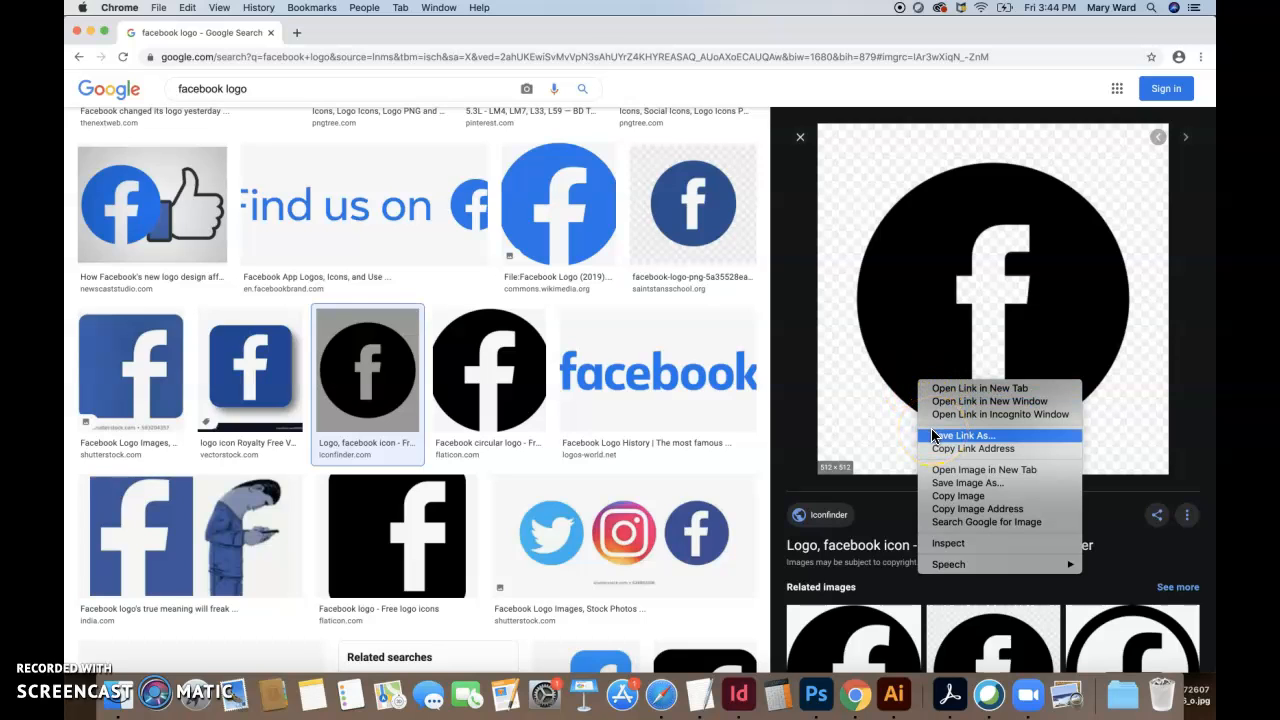
click(930, 483)
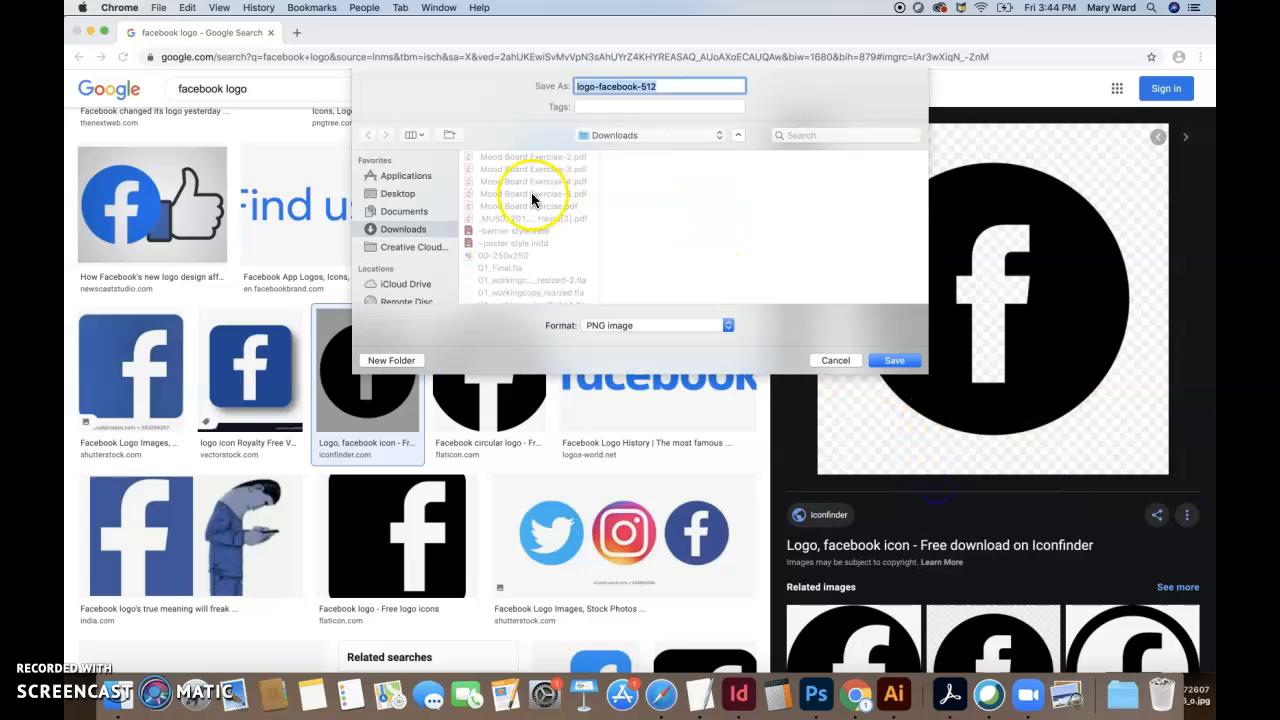
- Save the logo as PNG file logo-facebook-512 in the 2020 brochure project's images folder, under Documents in the GDSN 350 Graphic Design II folder
click(612, 137)
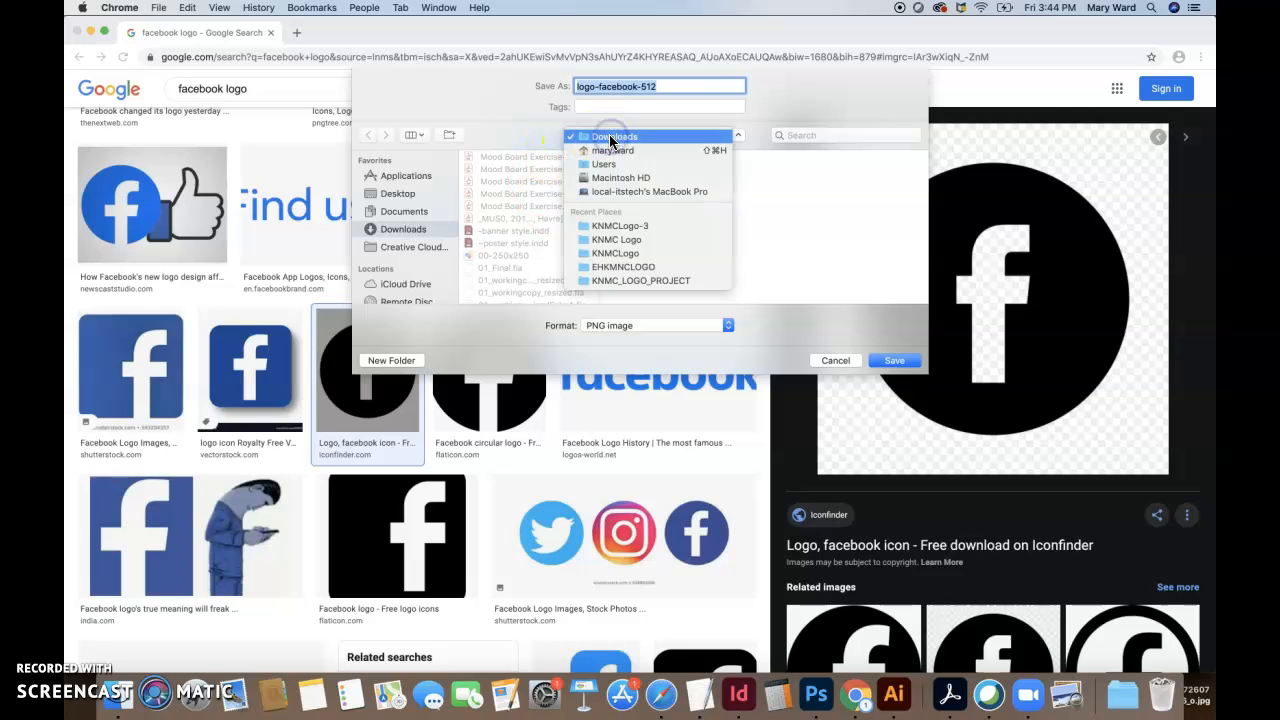
click(604, 143)
click(404, 211)
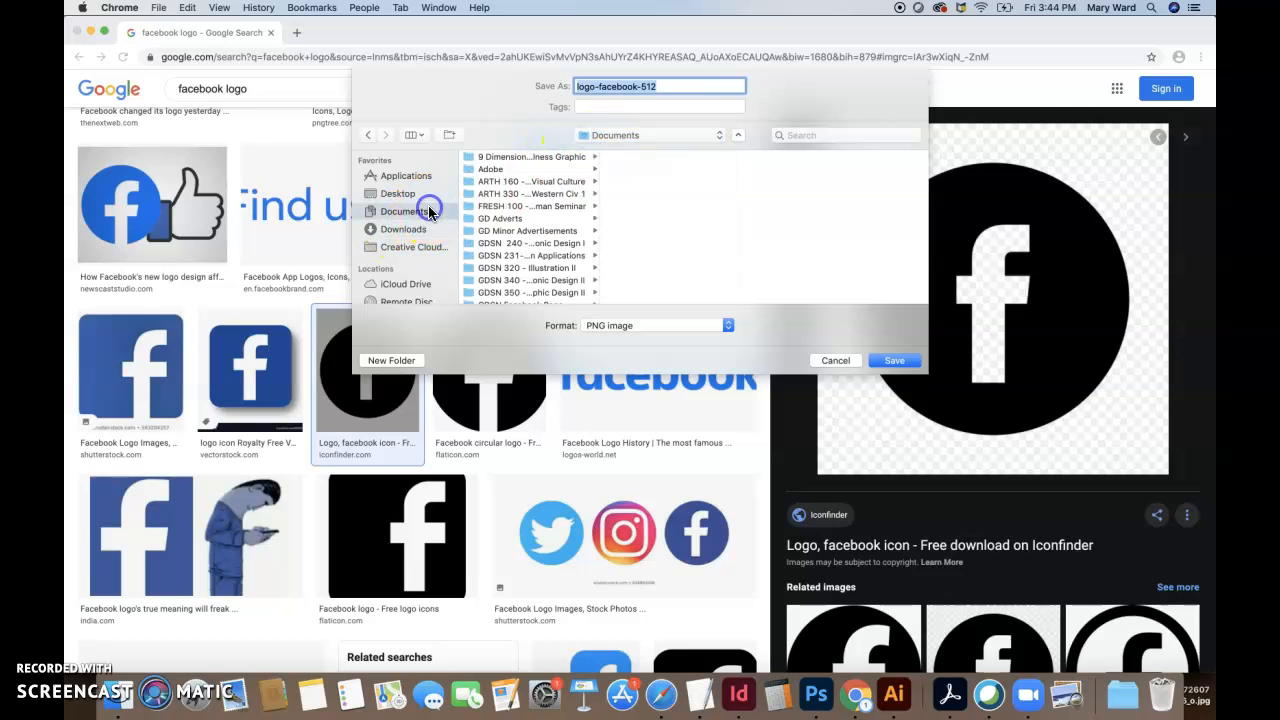
scroll(525, 240, down, 3)
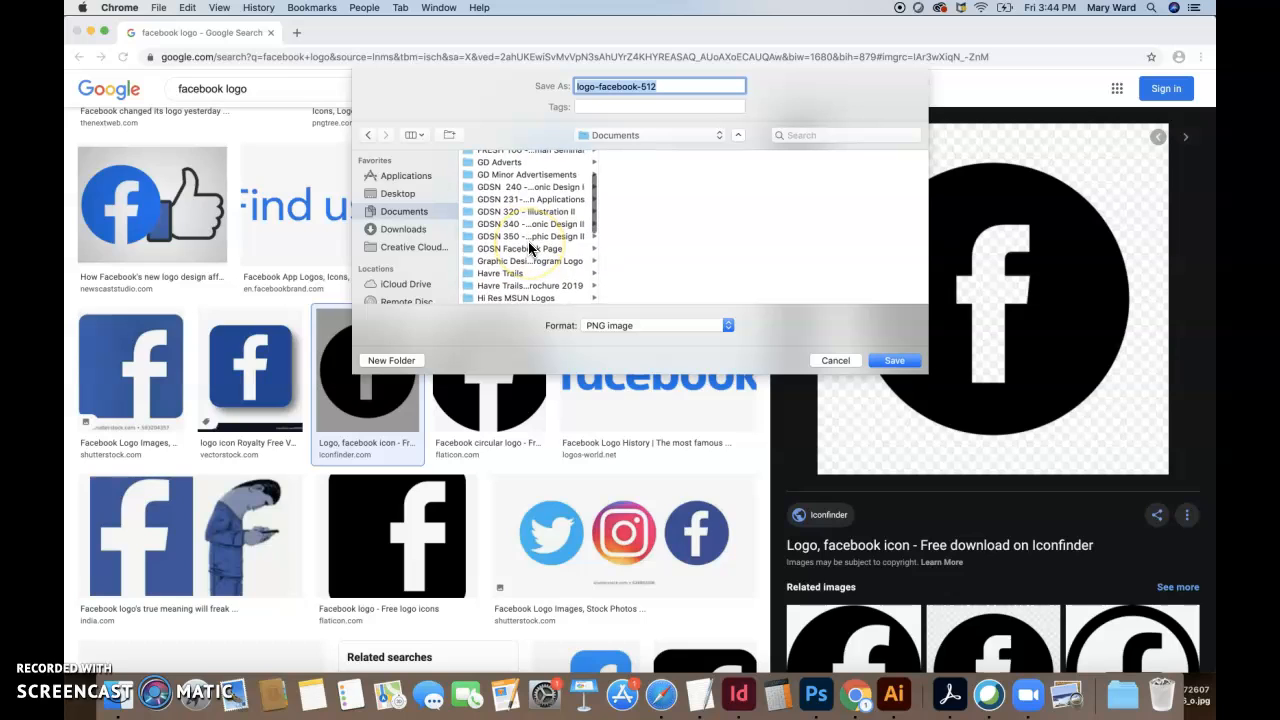
click(530, 237)
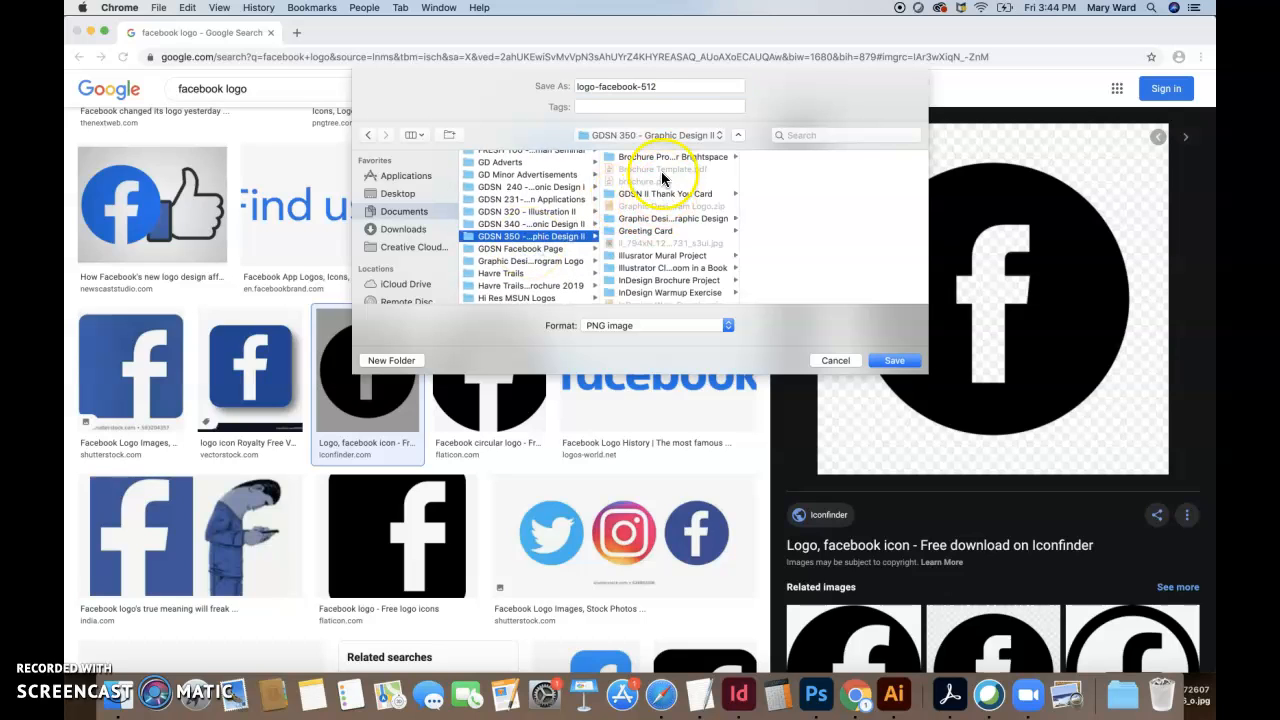
scroll(660, 255, down, 5)
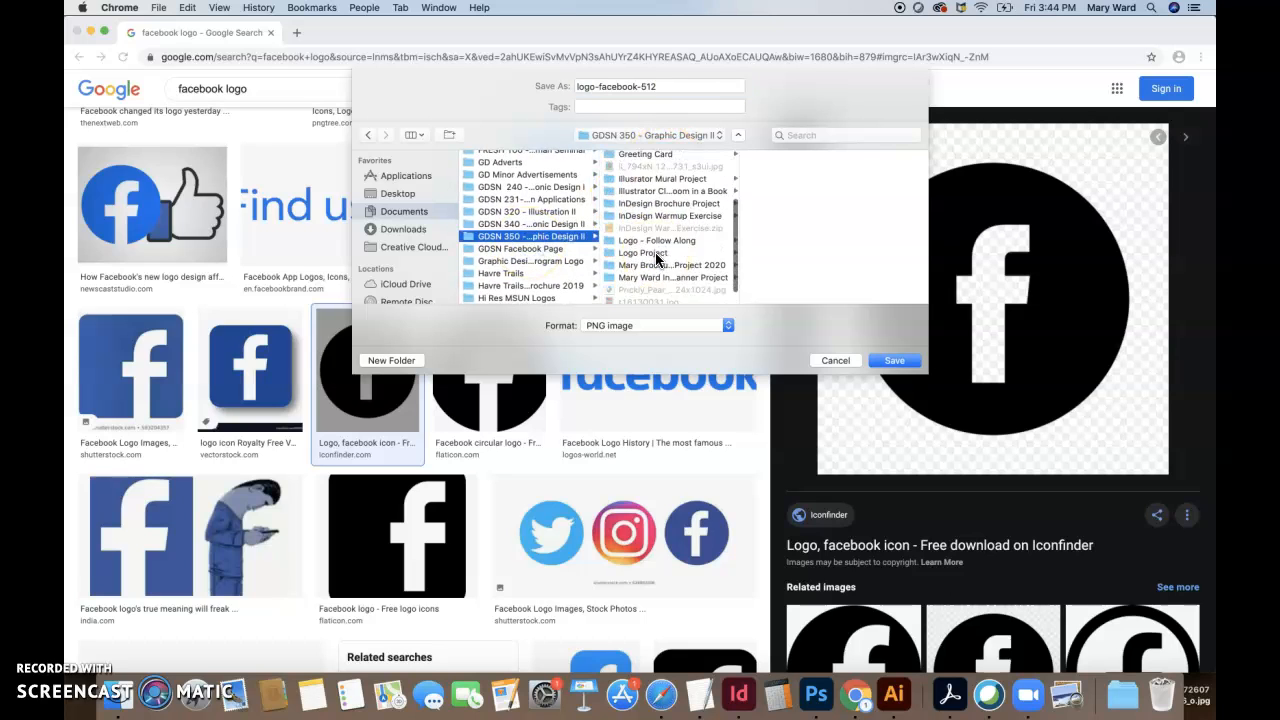
click(663, 250)
click(752, 168)
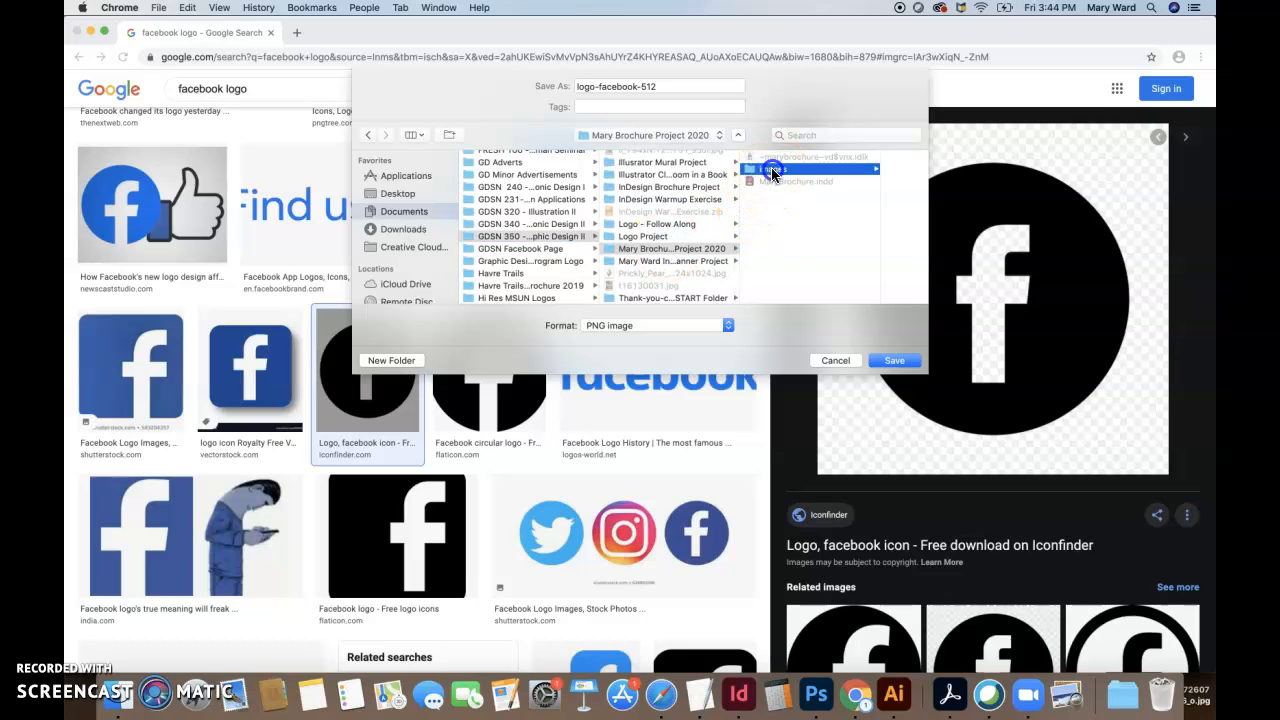
click(897, 362)
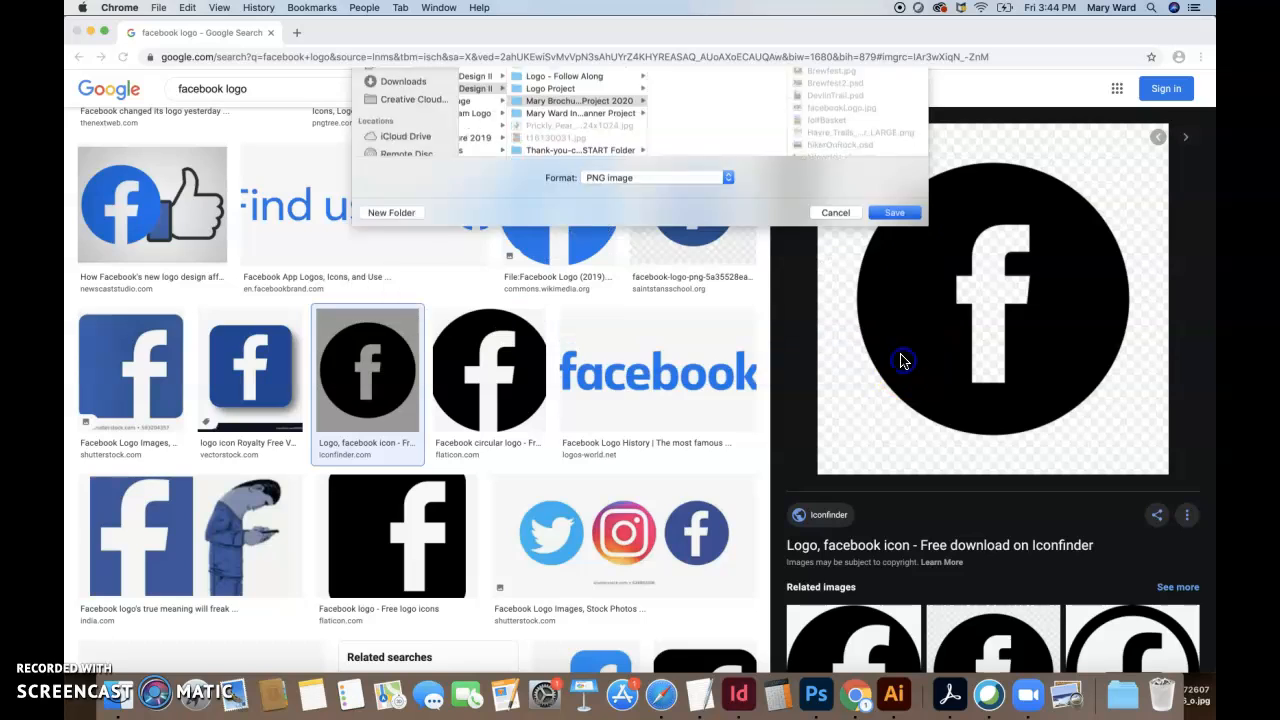
- Switch to Illustrator and create a new Letter document, 8.5 x 11 in, portrait, in CMYK color
click(894, 693)
click(751, 383)
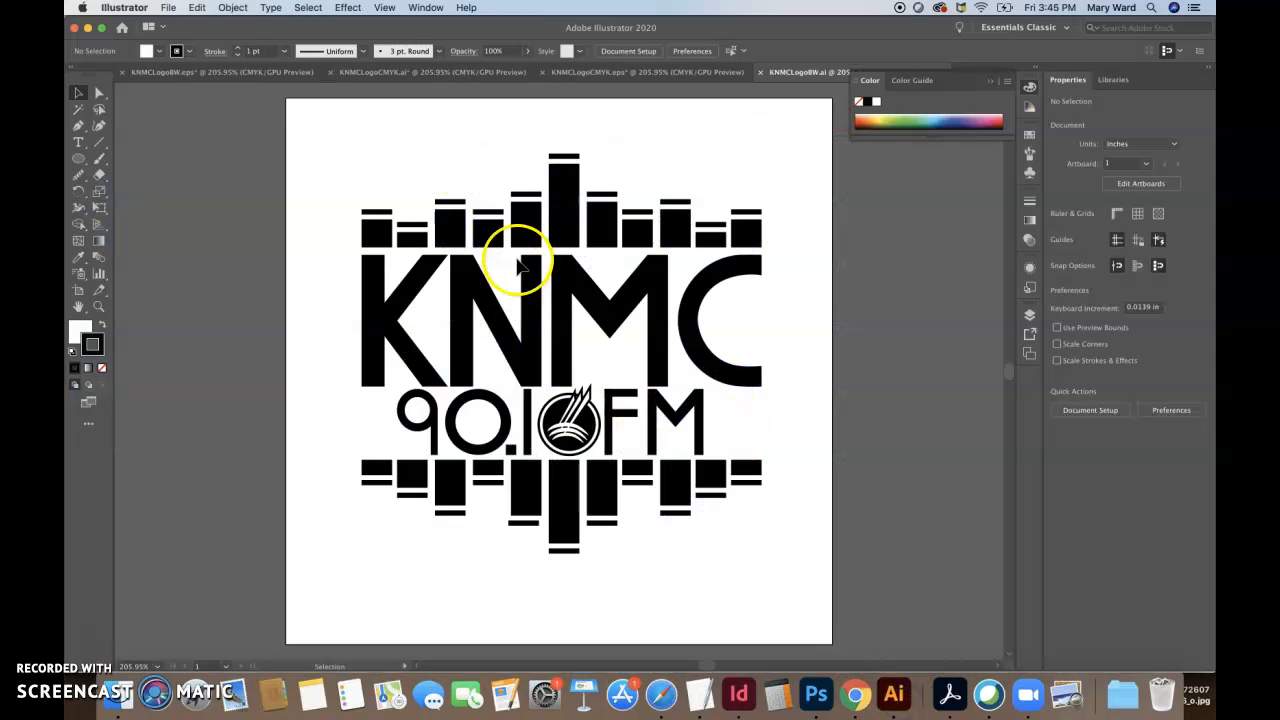
click(170, 8)
click(176, 28)
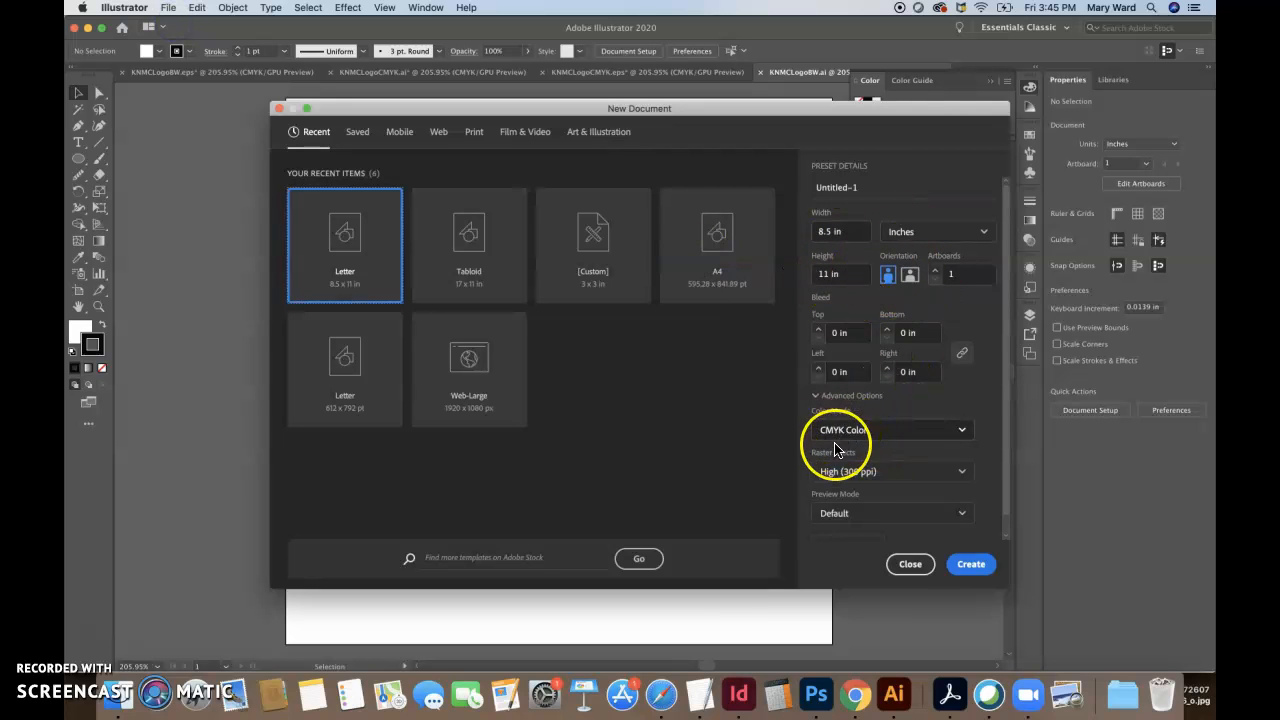
click(971, 564)
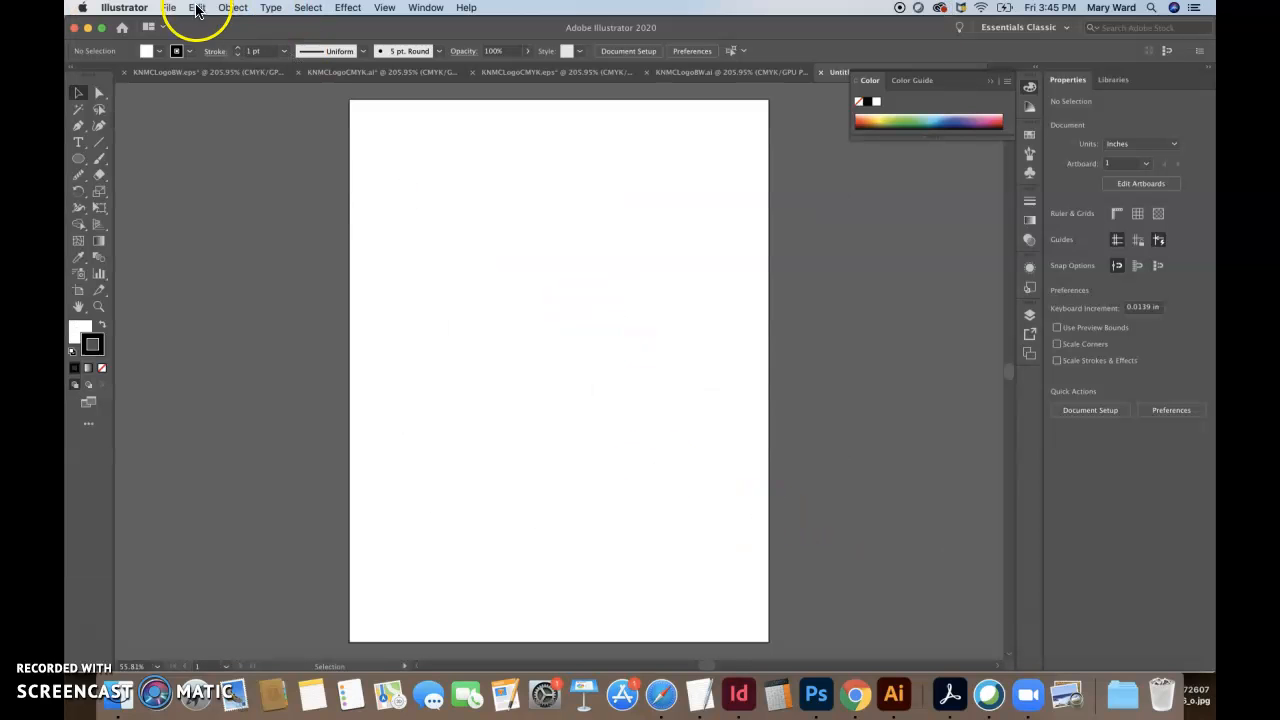
- Place logo-facebook-512.png from the images folder as a linked file in the upper part of the artboard
click(166, 8)
click(181, 221)
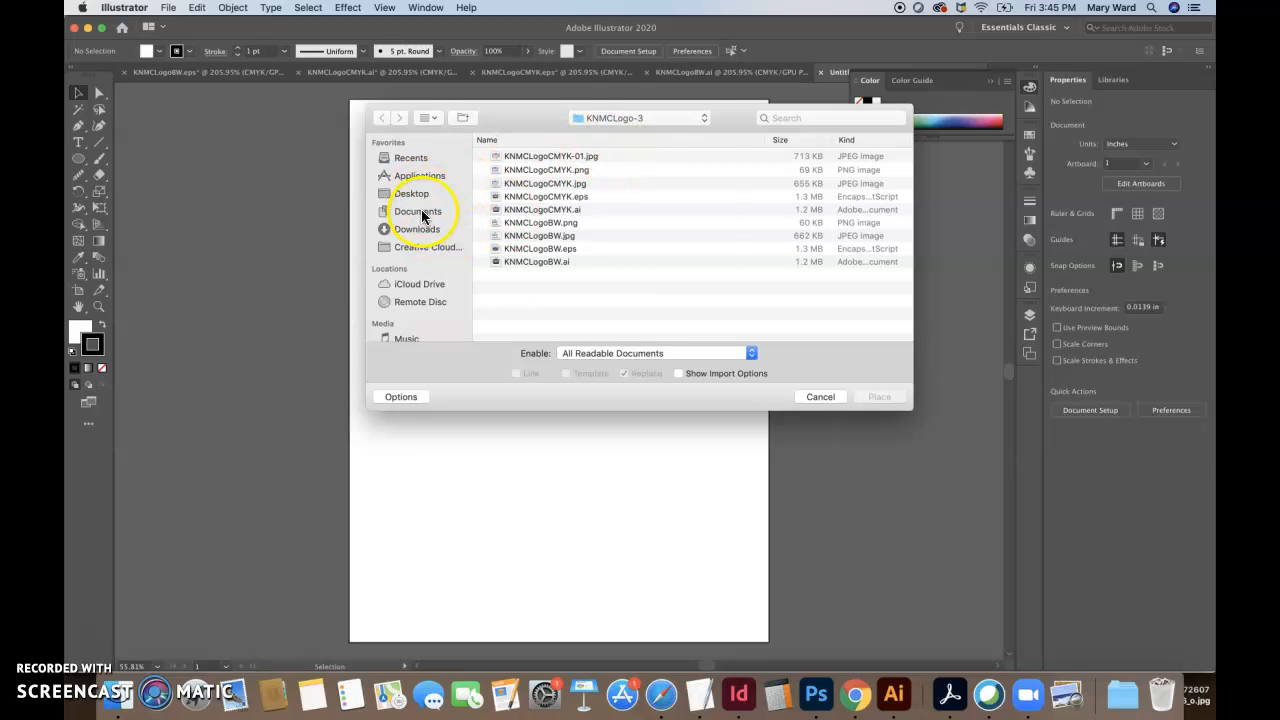
click(614, 119)
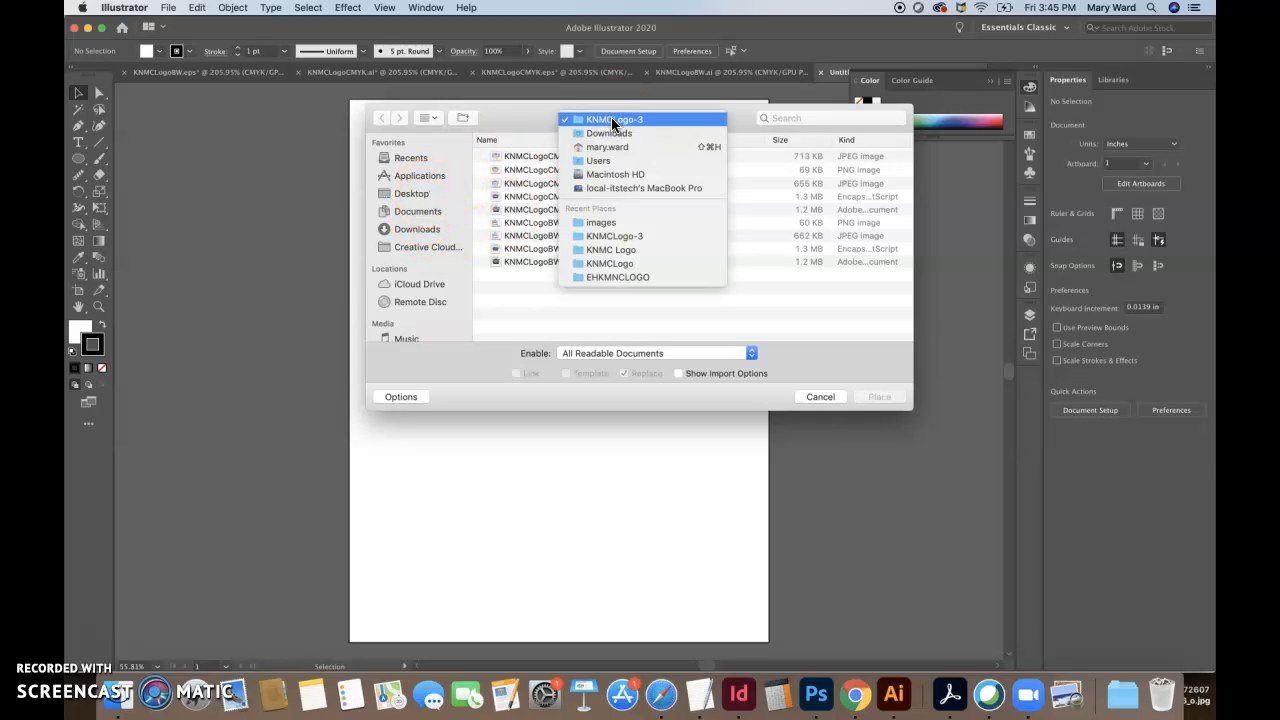
click(603, 222)
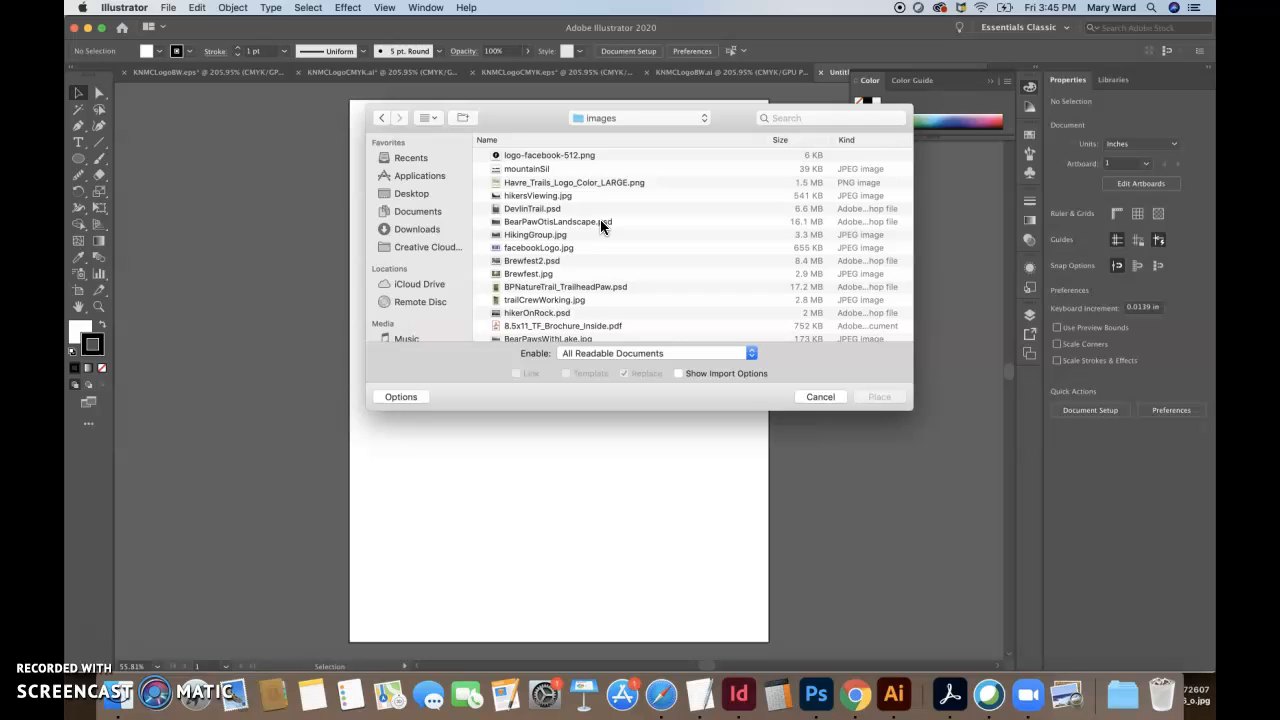
click(530, 157)
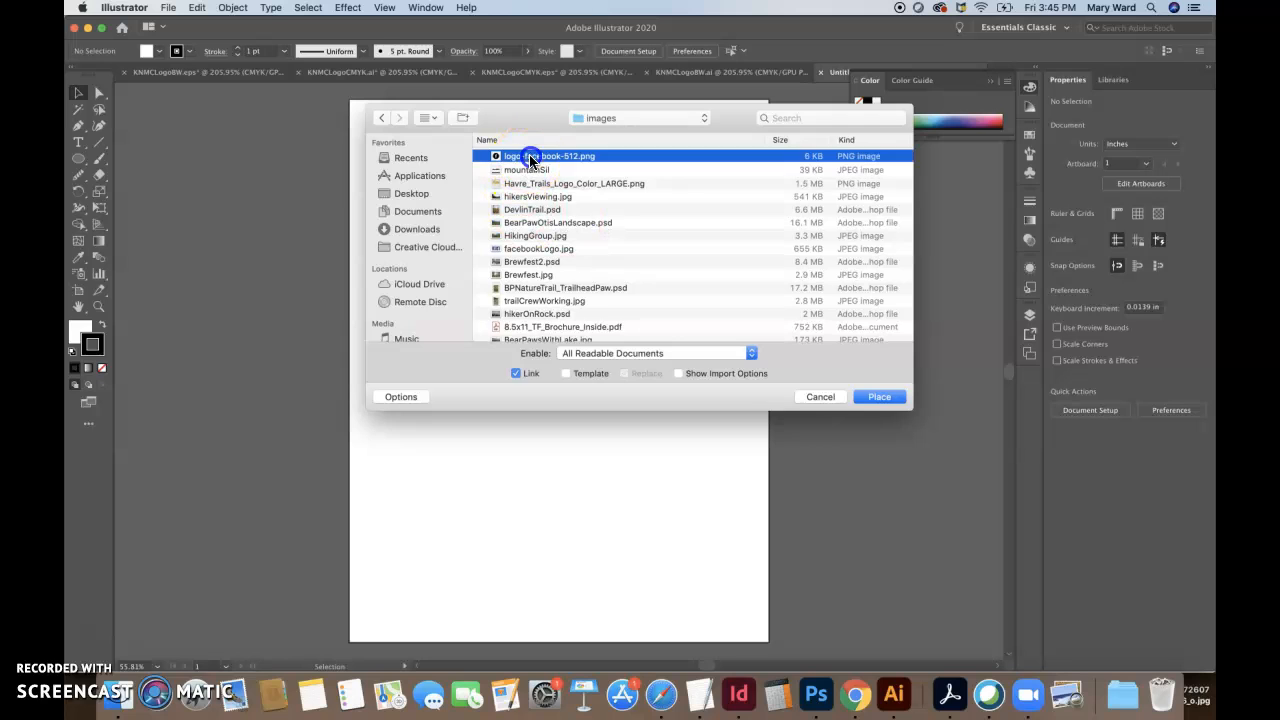
click(872, 397)
click(402, 161)
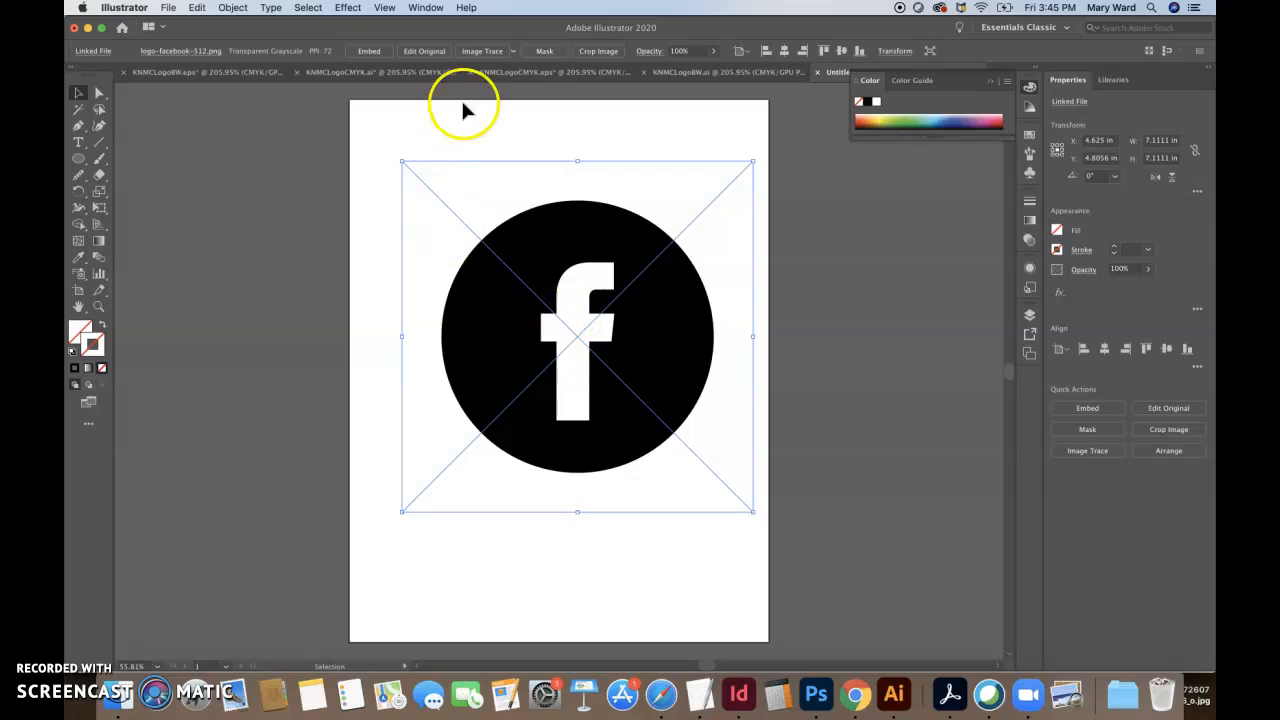
- Image Trace and expand the placed logo, then move the resulting group about 5.7 in left, partly off the artboard
click(482, 52)
click(444, 52)
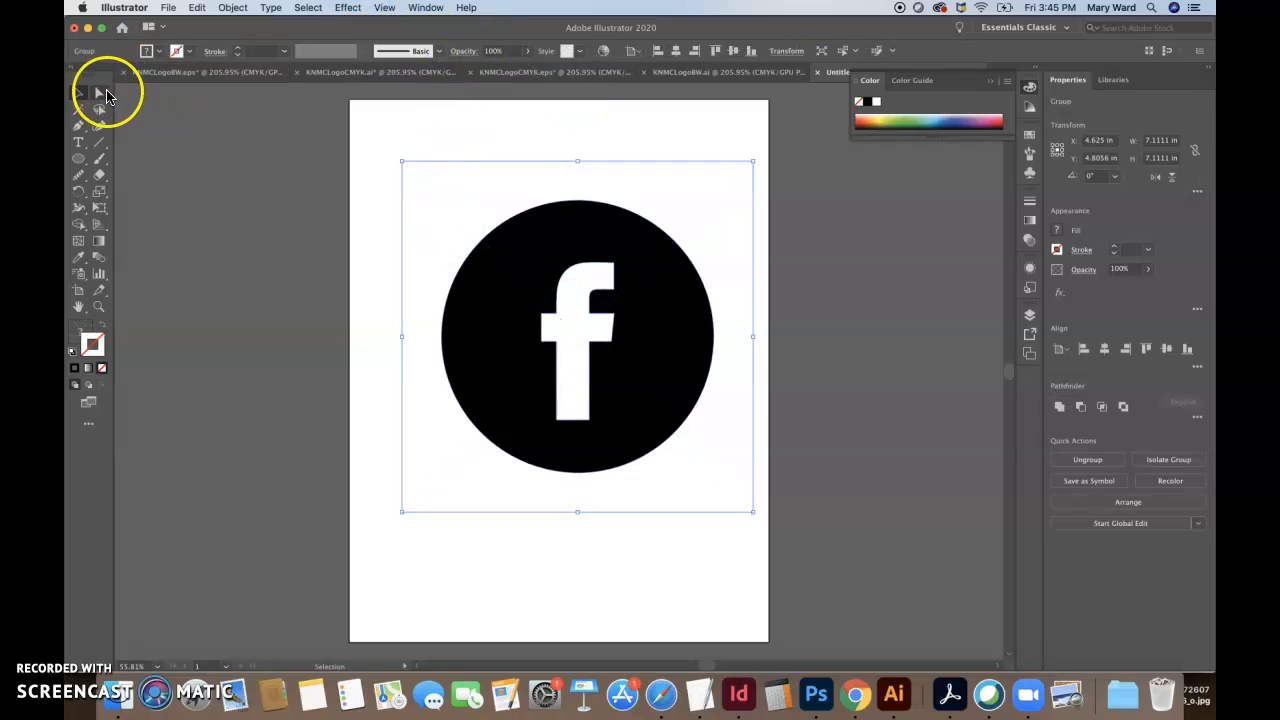
click(183, 149)
drag(477, 283, 201, 271)
click(169, 126)
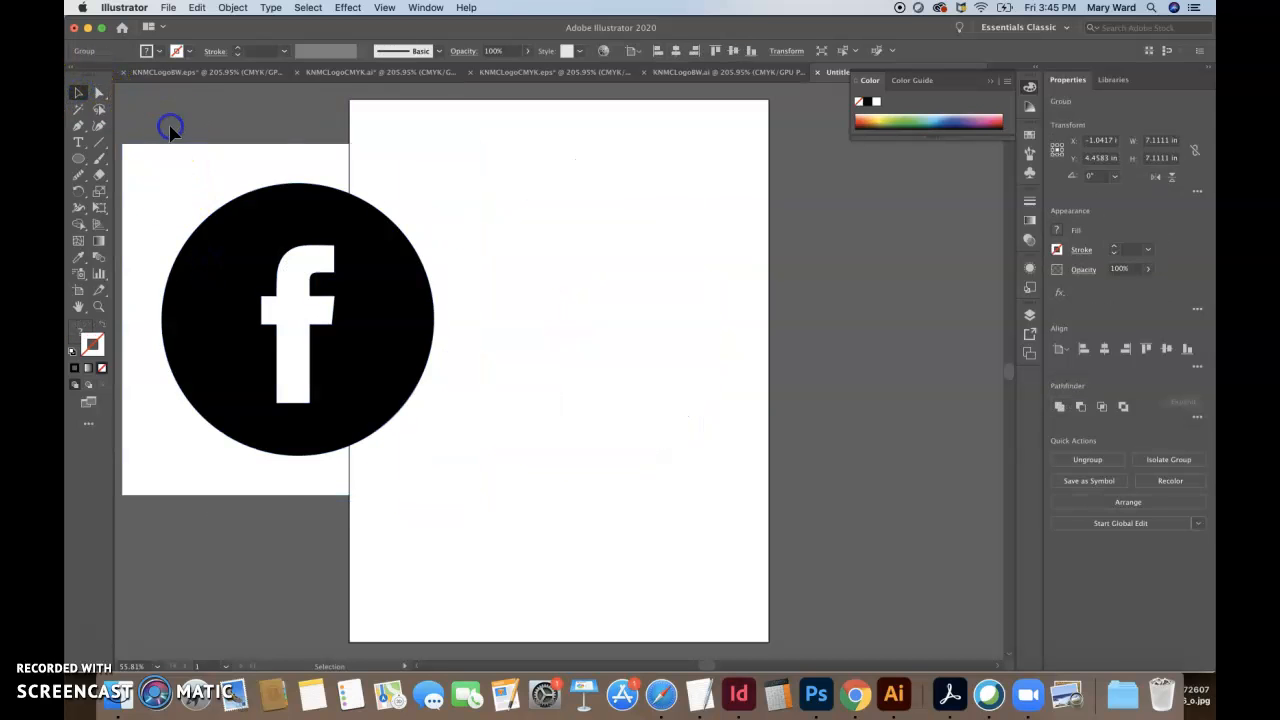
- Delete the white background square around the traced Facebook logo, keeping the black circle and the white f
click(99, 92)
click(168, 190)
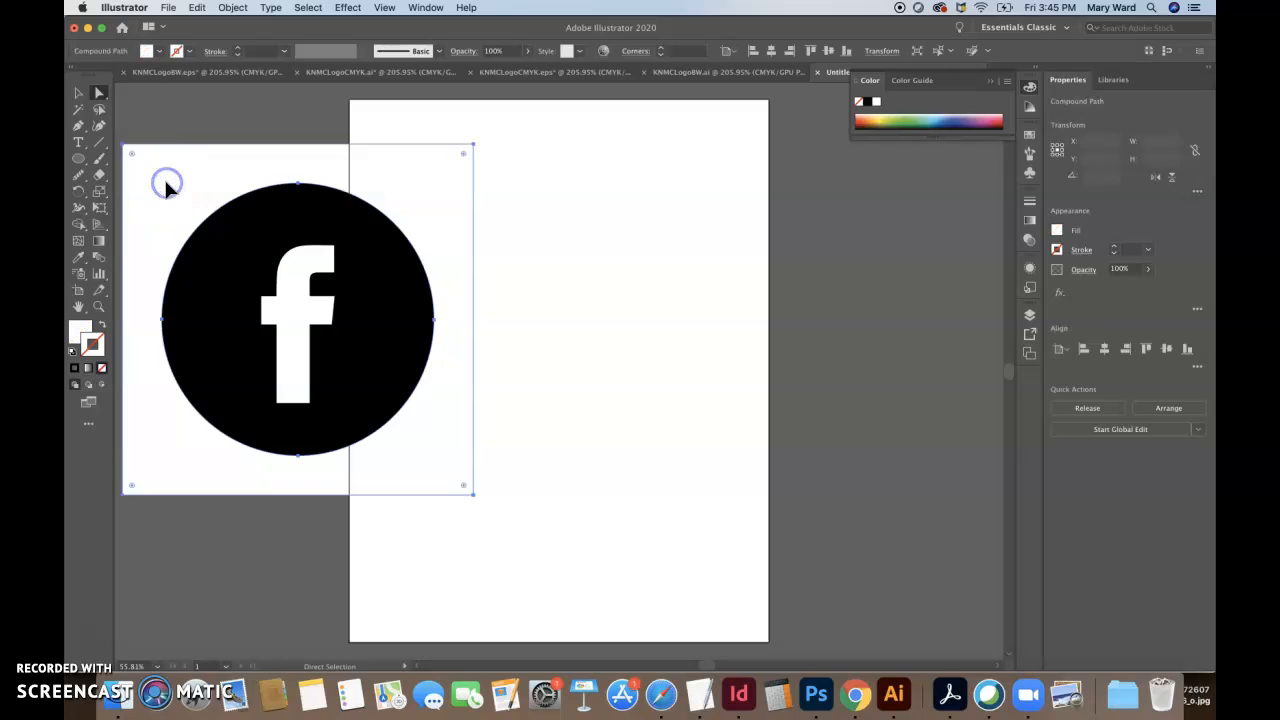
key(Delete)
click(292, 284)
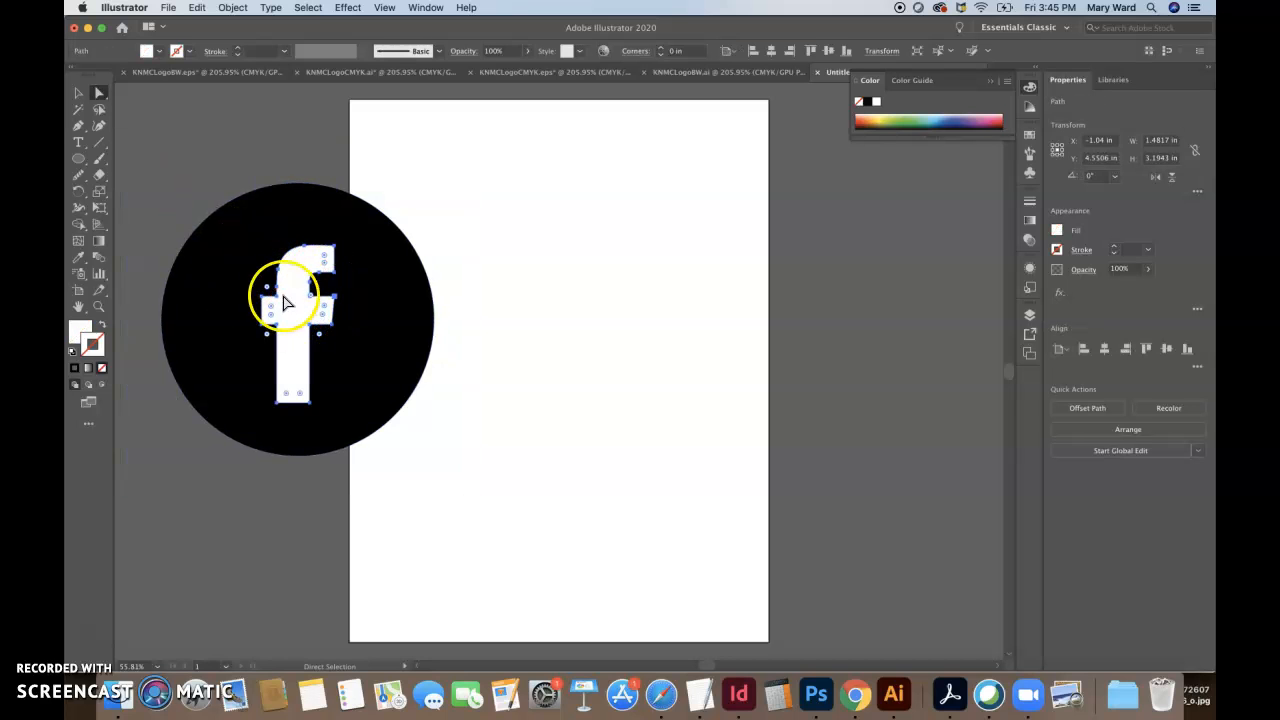
- Select the whole logo group and move it across the artboard's right edge, centered at about X 10.05 in, Y 5.8 in
click(78, 92)
click(183, 157)
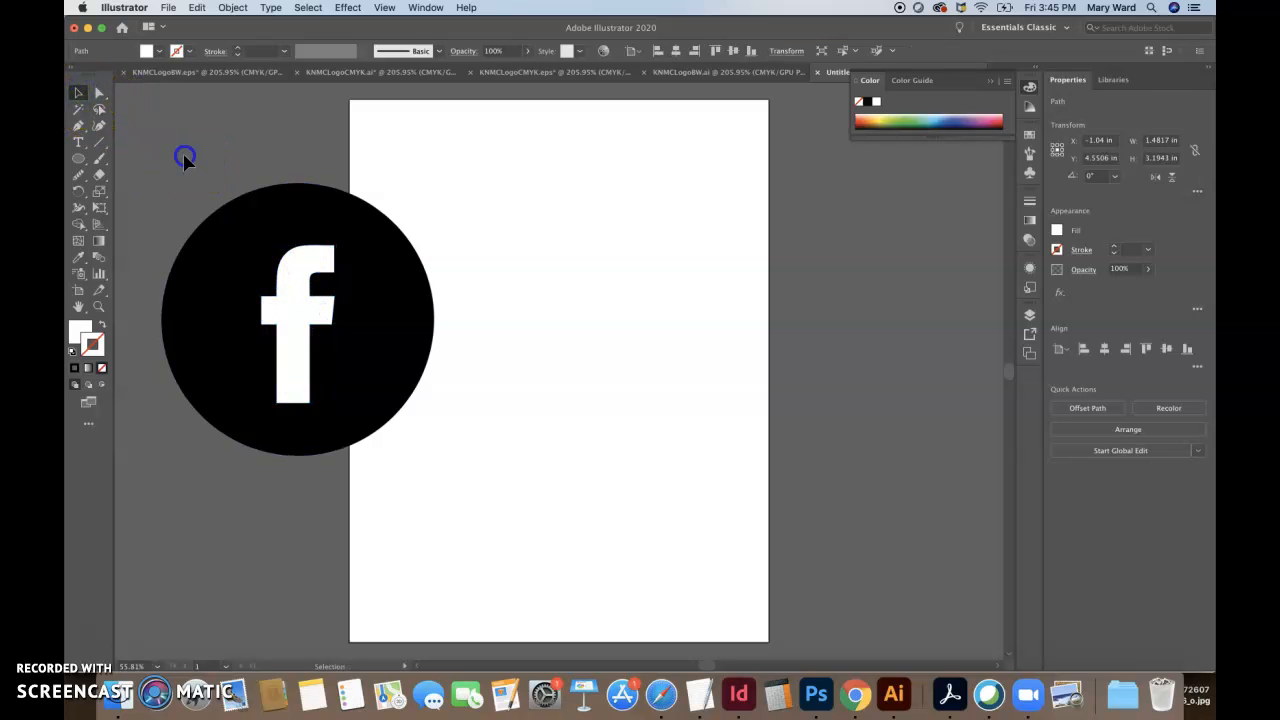
click(354, 343)
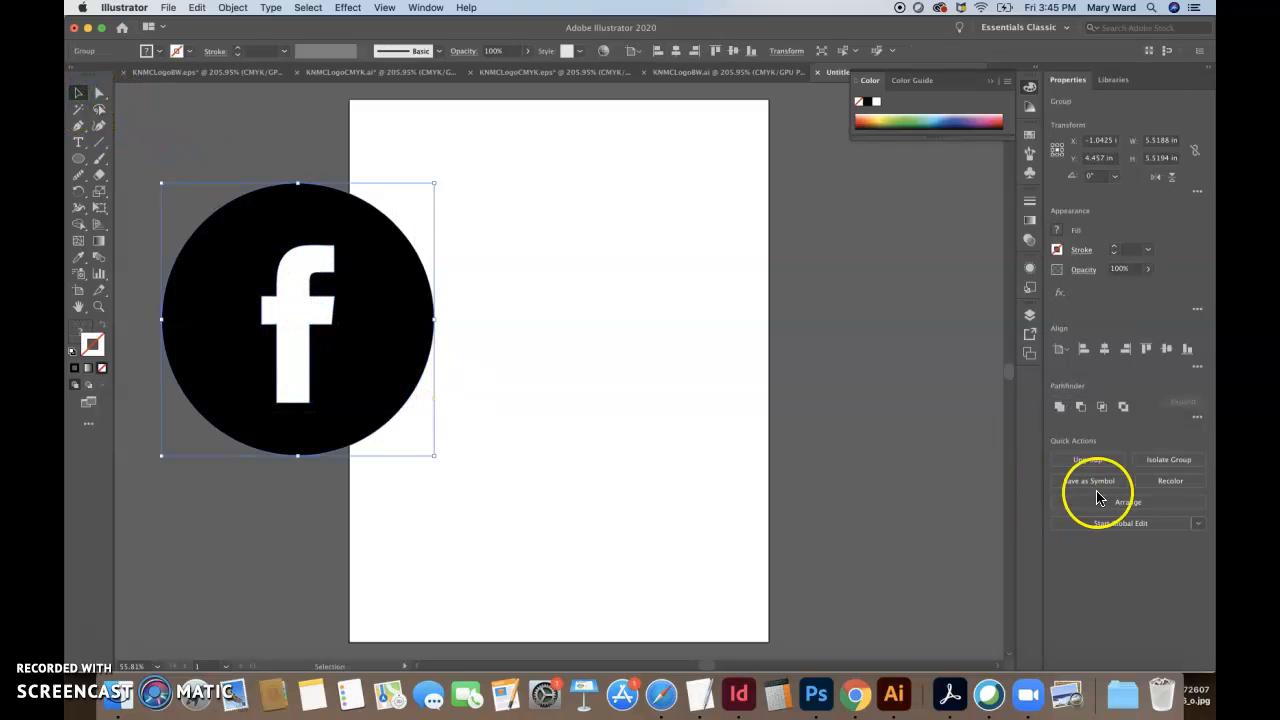
drag(399, 386, 945, 453)
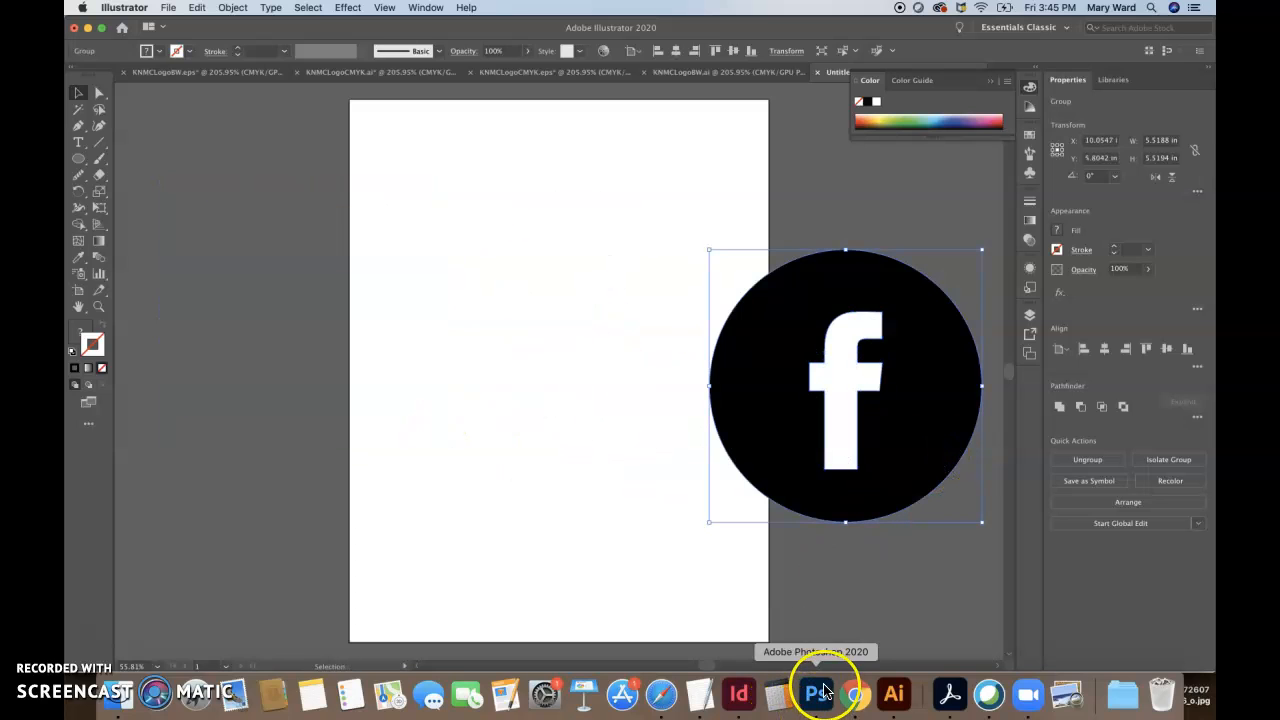
- Switch to InDesign, paste the logo into the Havre Trails brochure, and scale it down proportionally to about 1.93 in wide
click(738, 693)
click(587, 593)
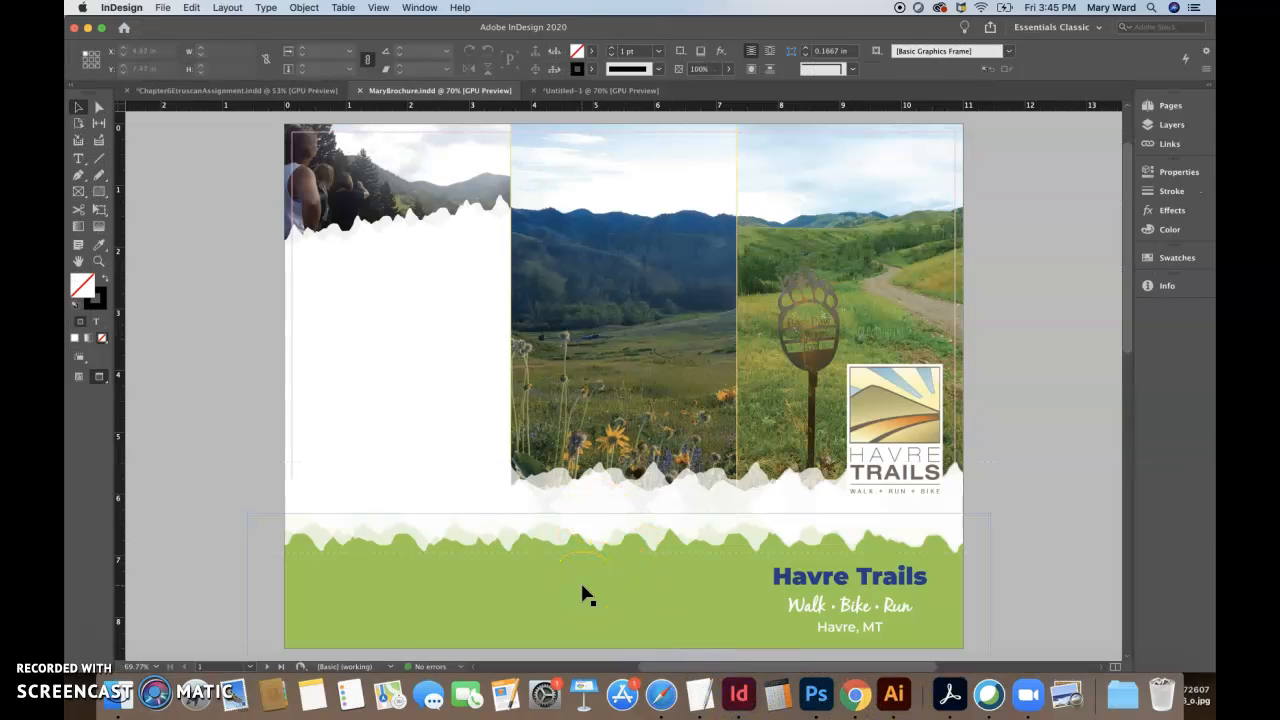
key(super+v)
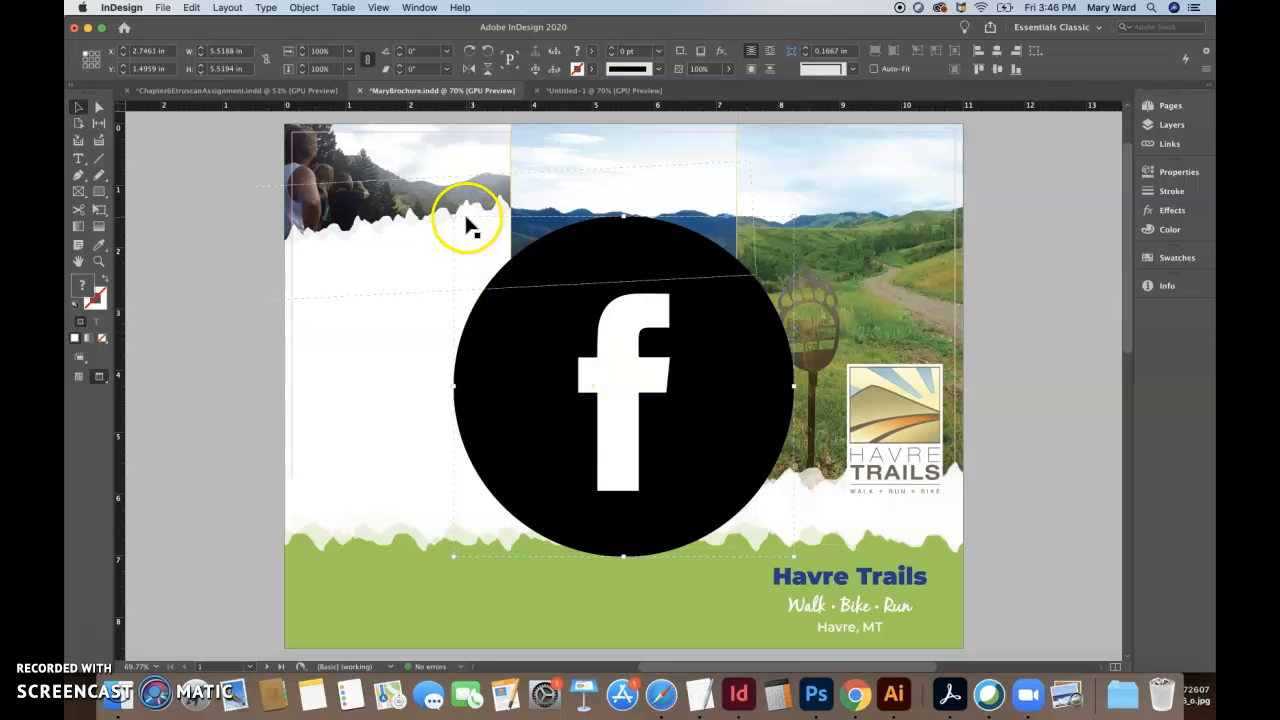
drag(455, 217, 676, 438)
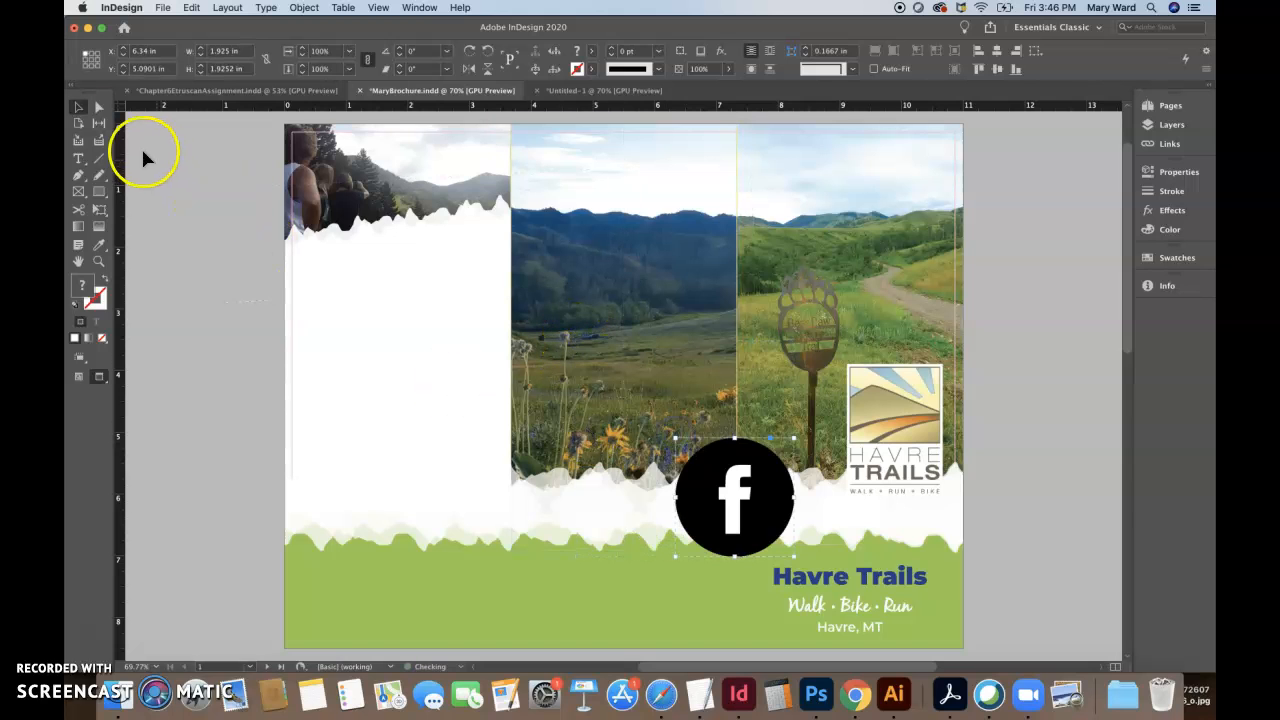
- Select only the black circle of the pasted logo and recolor its fill dark blue with the Color Picker
click(155, 175)
click(712, 487)
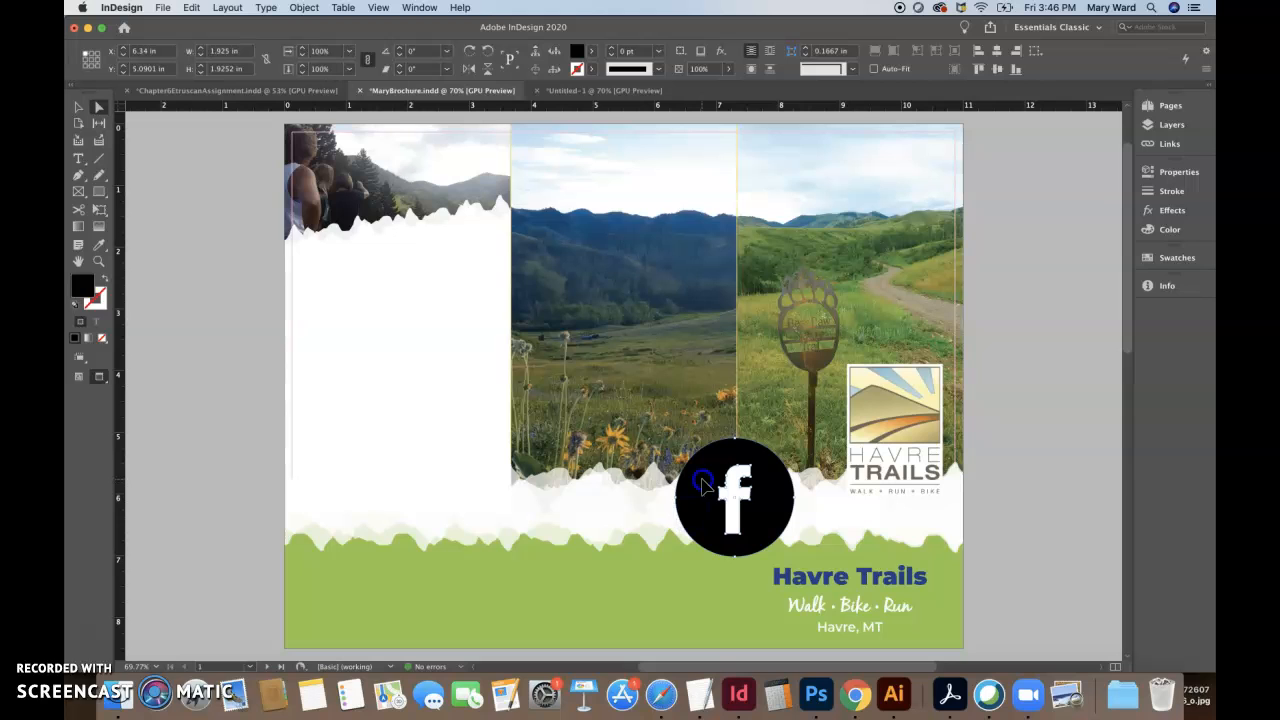
double_click(83, 287)
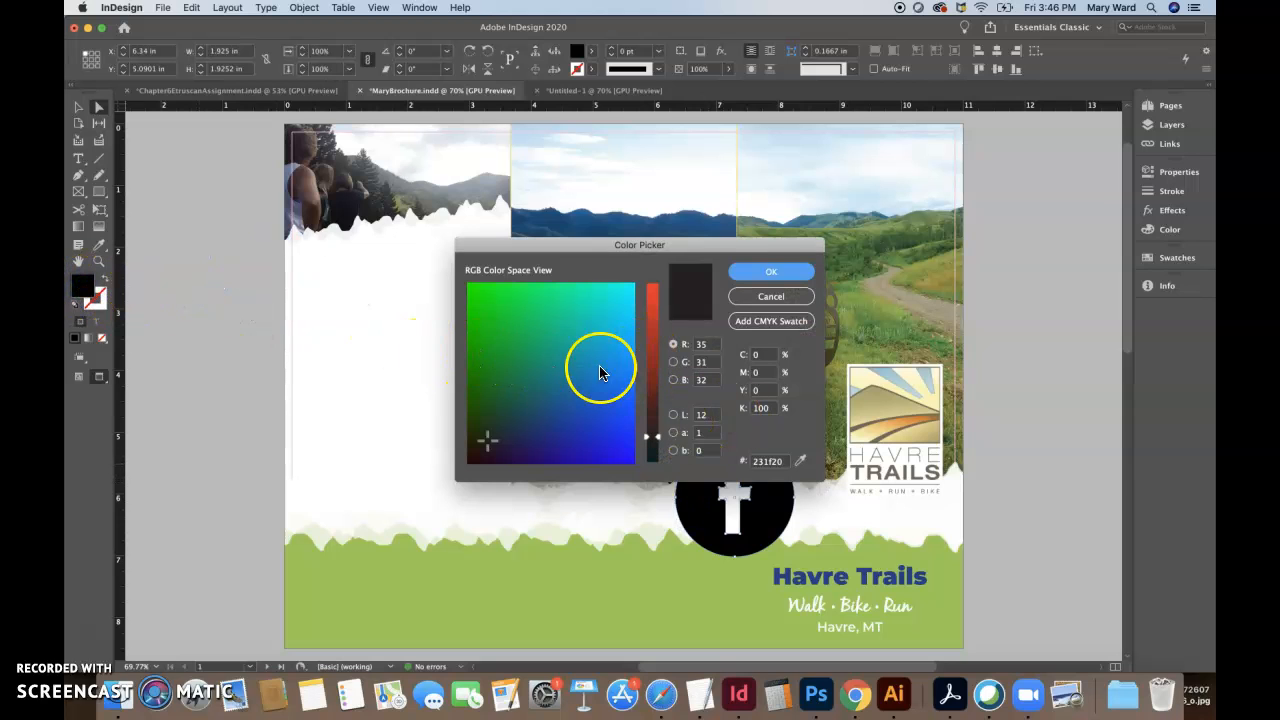
click(576, 432)
click(769, 272)
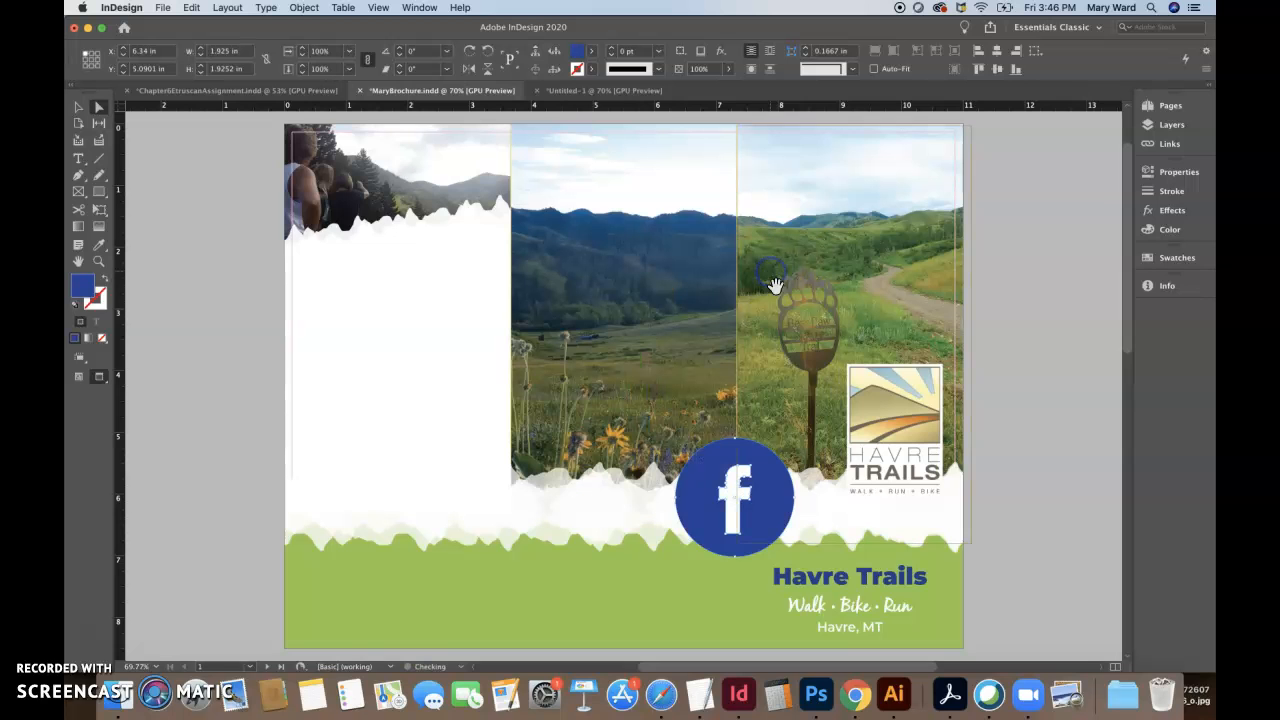
- Check the brochure's linked files, and move the Facebook logo onto the green band, scaled down to 0.74 in wide
click(78, 107)
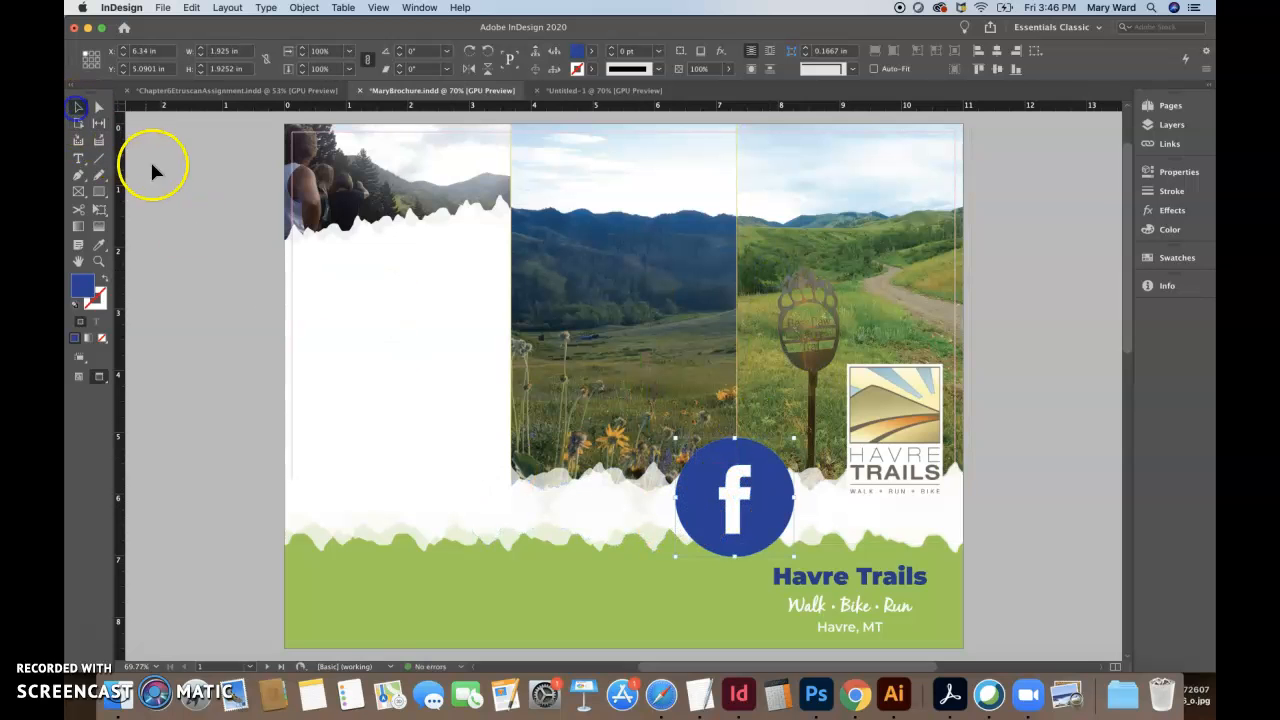
drag(735, 500, 665, 533)
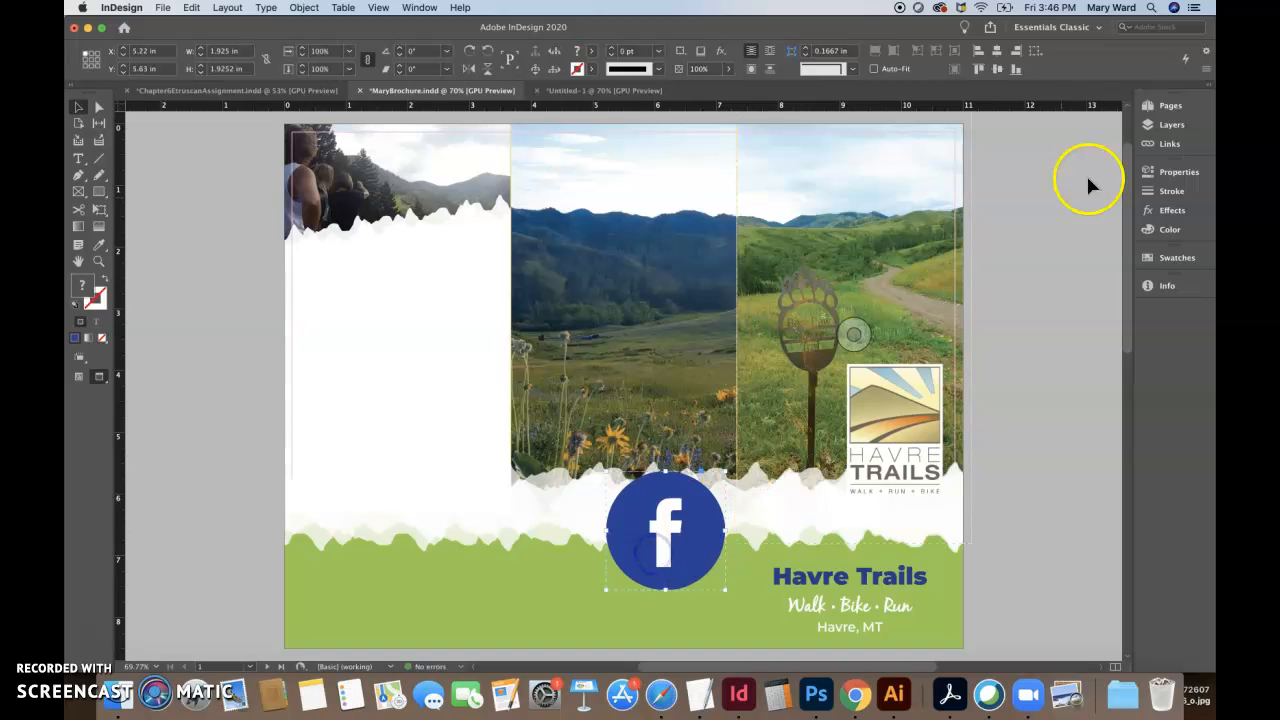
click(1169, 143)
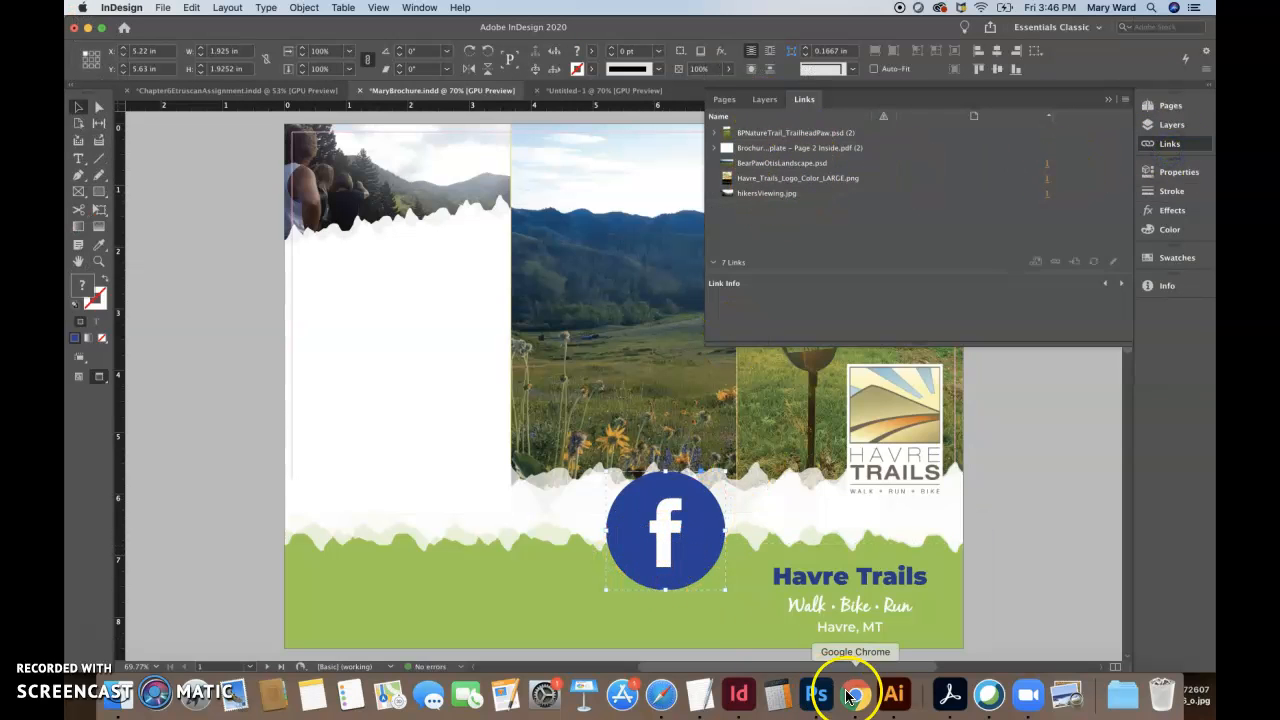
click(897, 694)
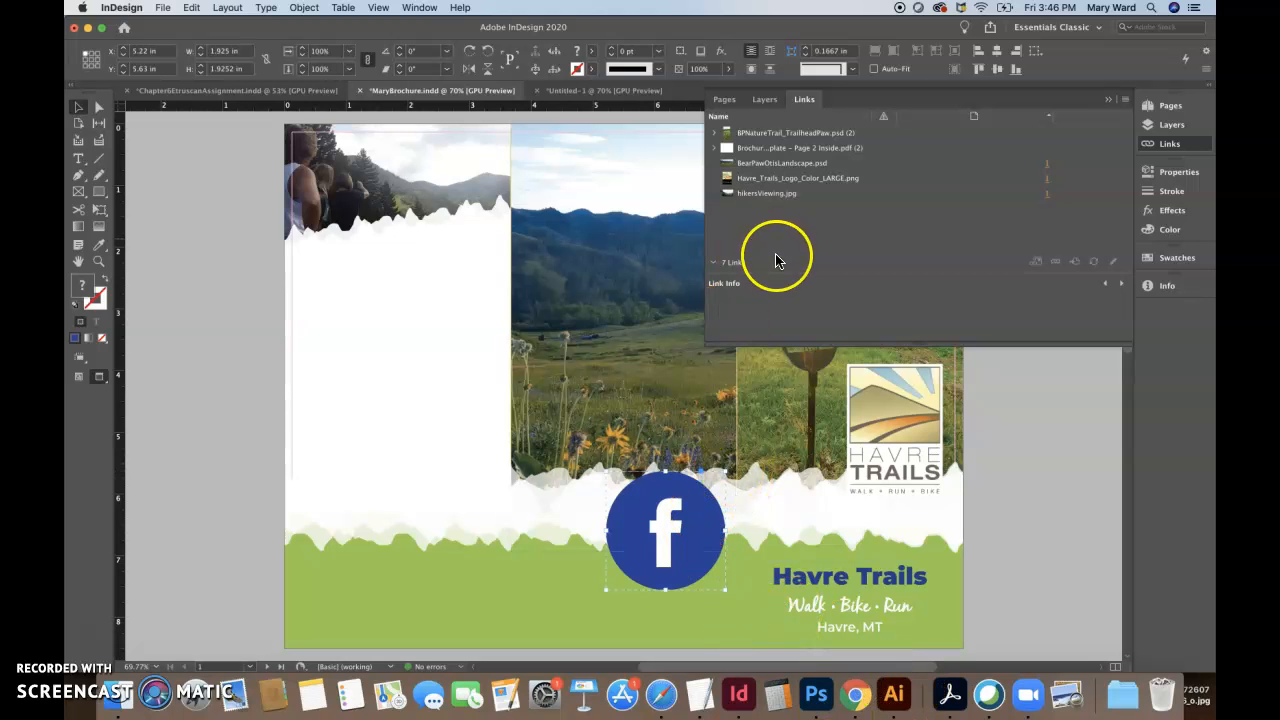
drag(726, 469, 577, 597)
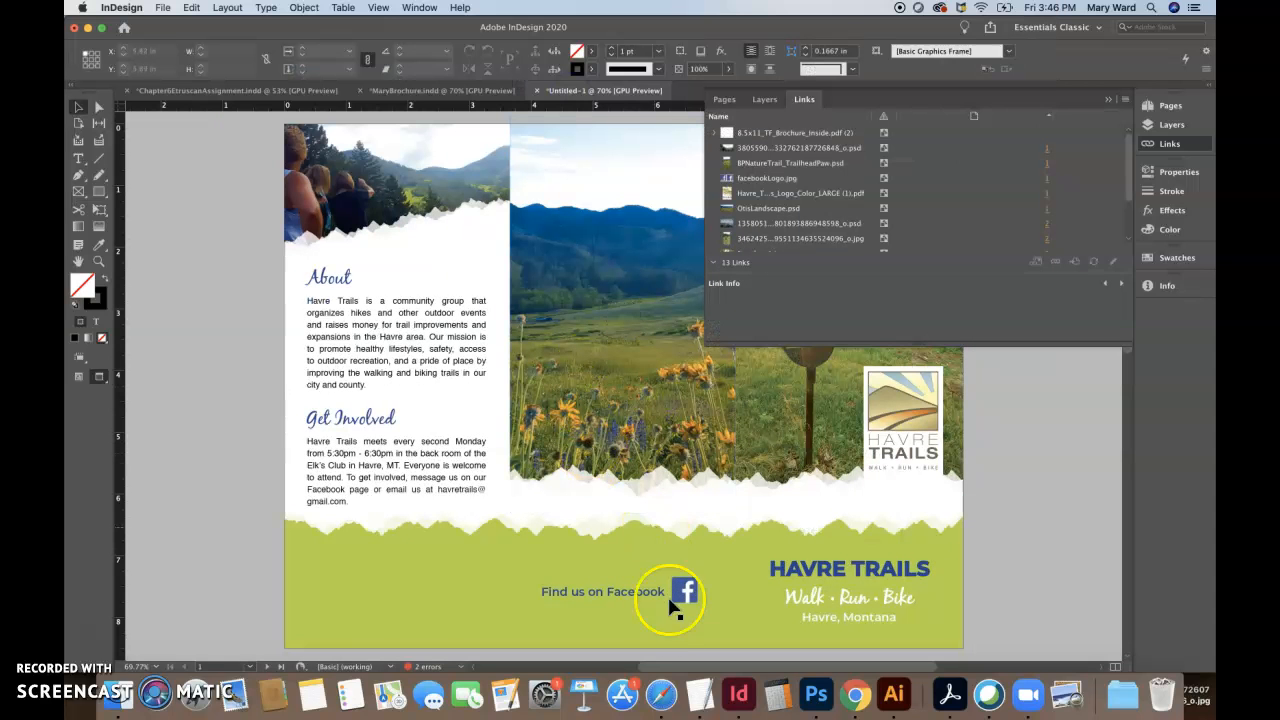
- Examine how the Facebook logo is linked as facebookLogo.jpg in the Untitled-1 brochure, and return to the working brochure
click(622, 479)
click(789, 180)
click(680, 588)
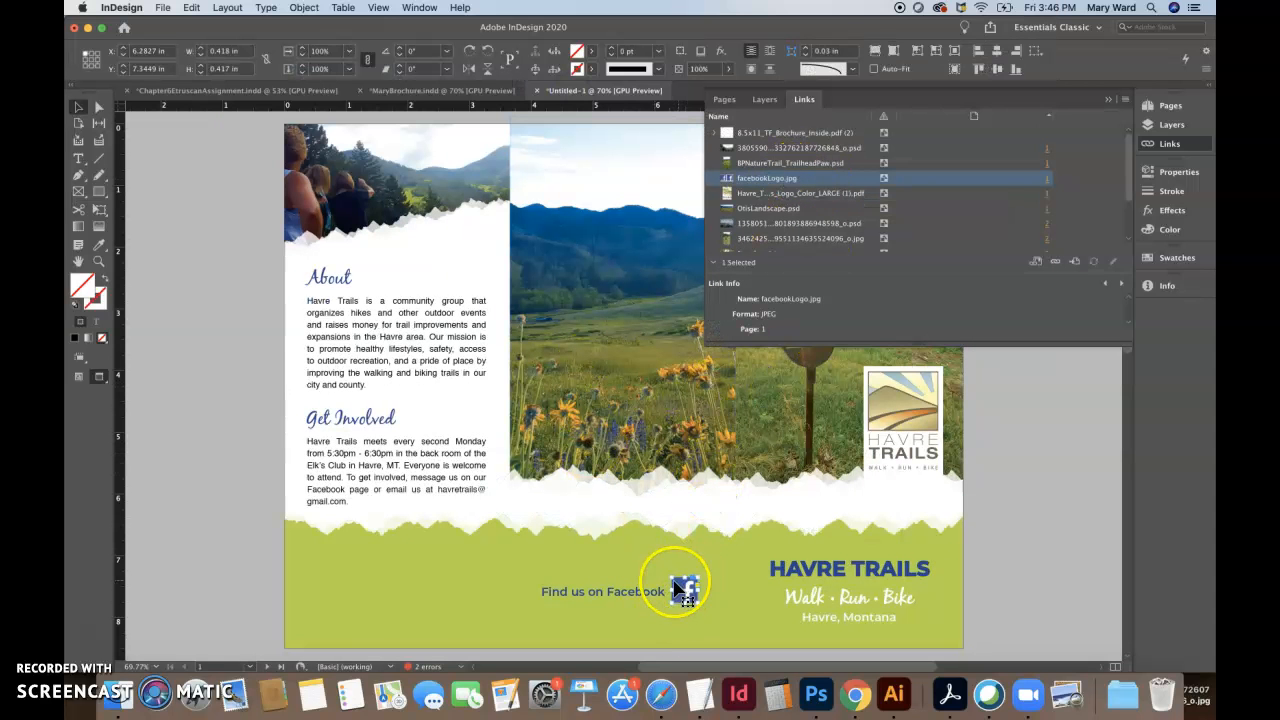
click(470, 91)
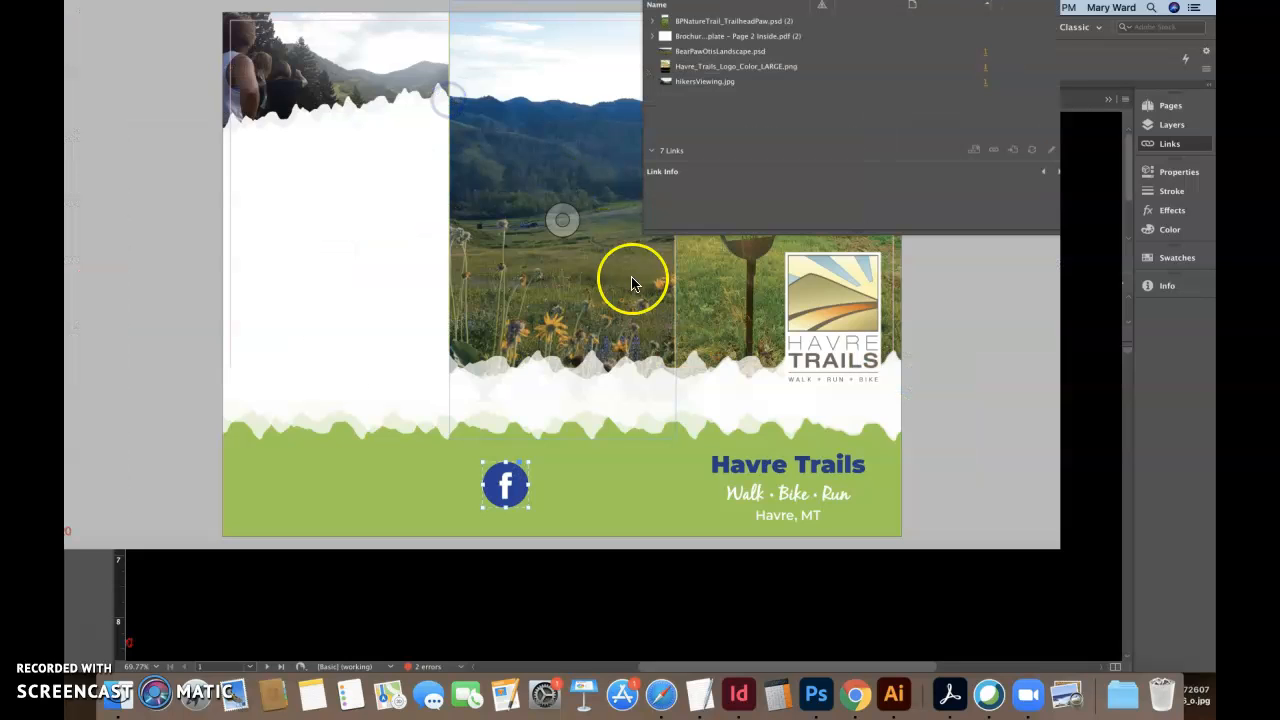
- Move the logo to X 6.18 in, Y 7.33 in and add "Find Us On Facebook" to its left in Montserrat Bold, 12 pt
drag(563, 594, 705, 605)
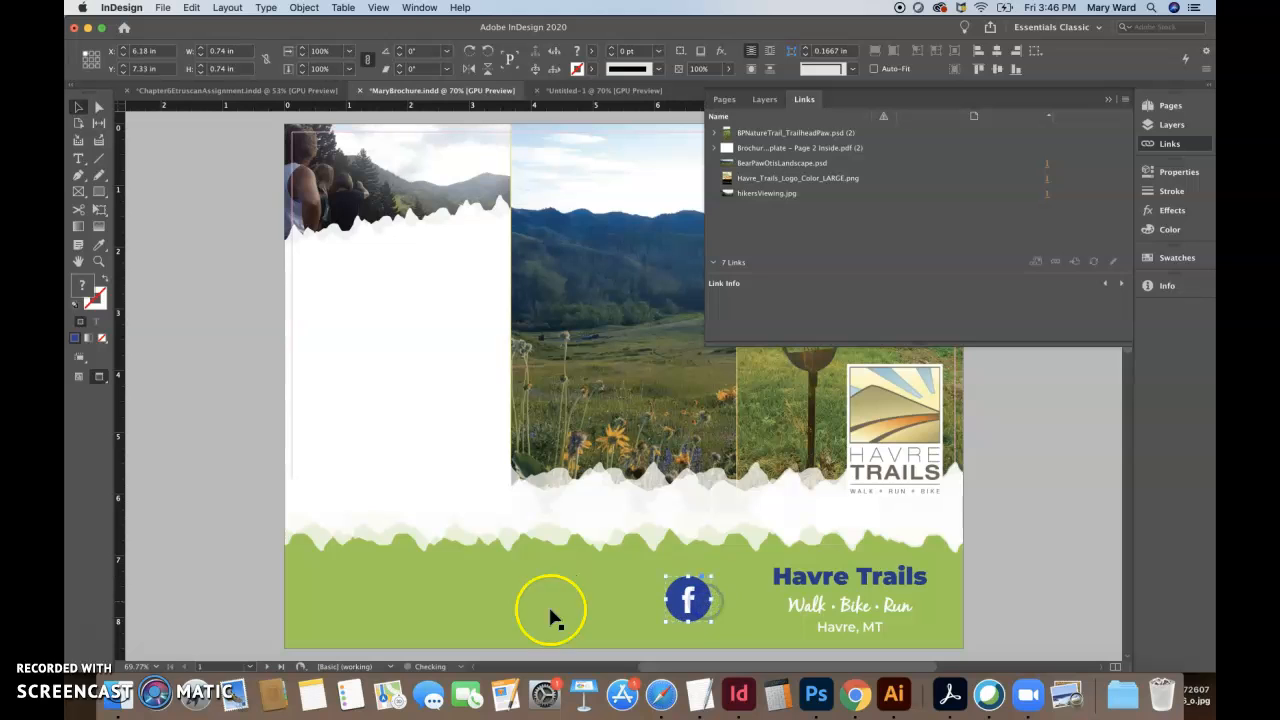
click(176, 460)
drag(540, 591, 651, 620)
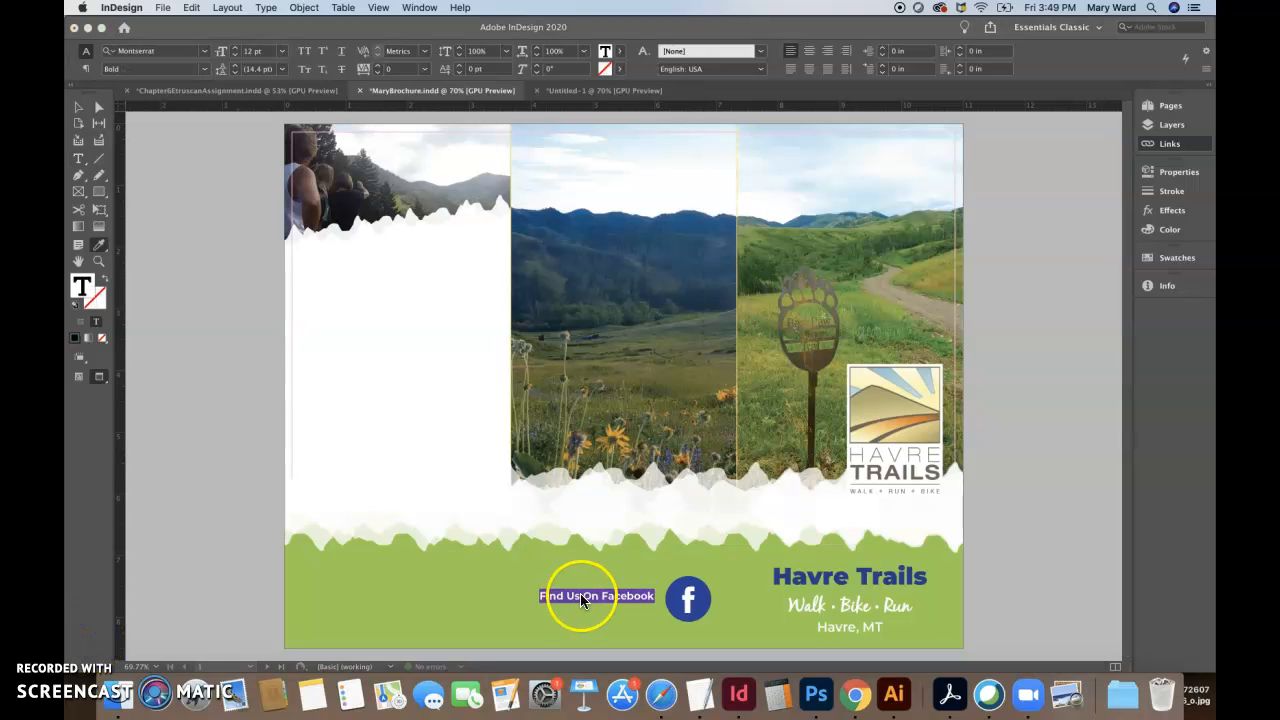
click(79, 113)
click(79, 107)
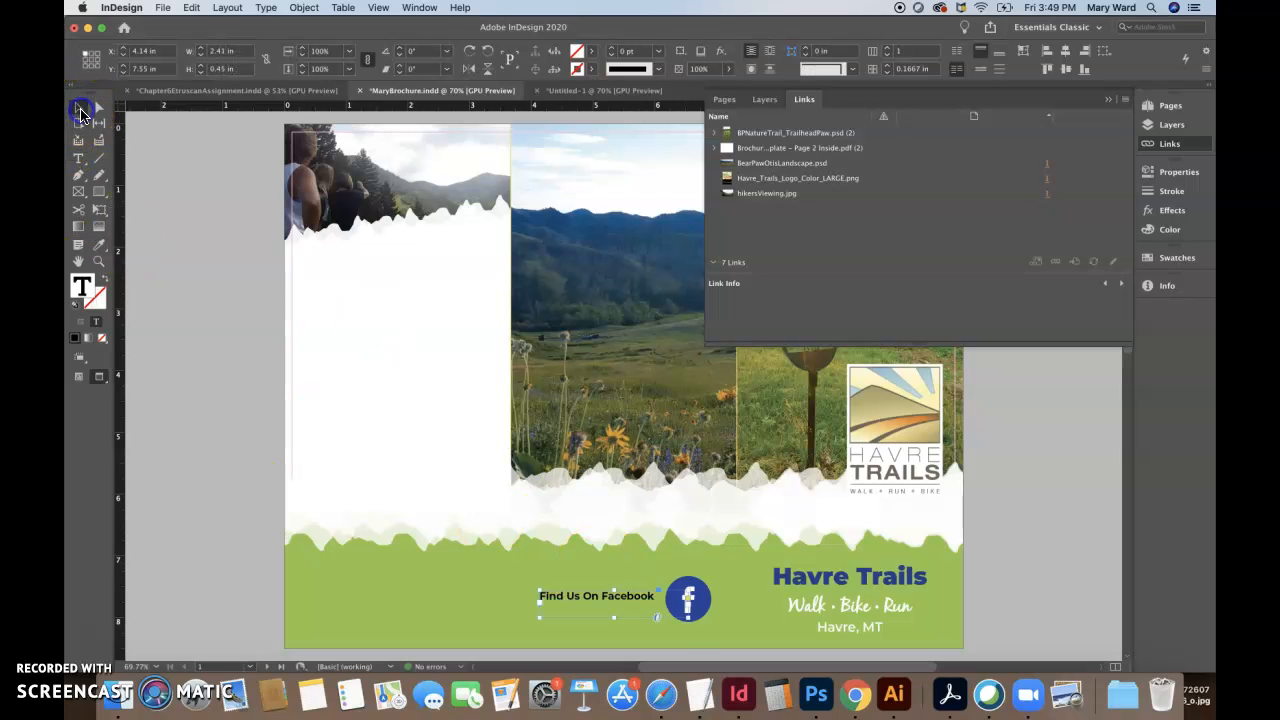
- Select the blue circle inside the Facebook logo and add its fill color to the document swatches
click(690, 600)
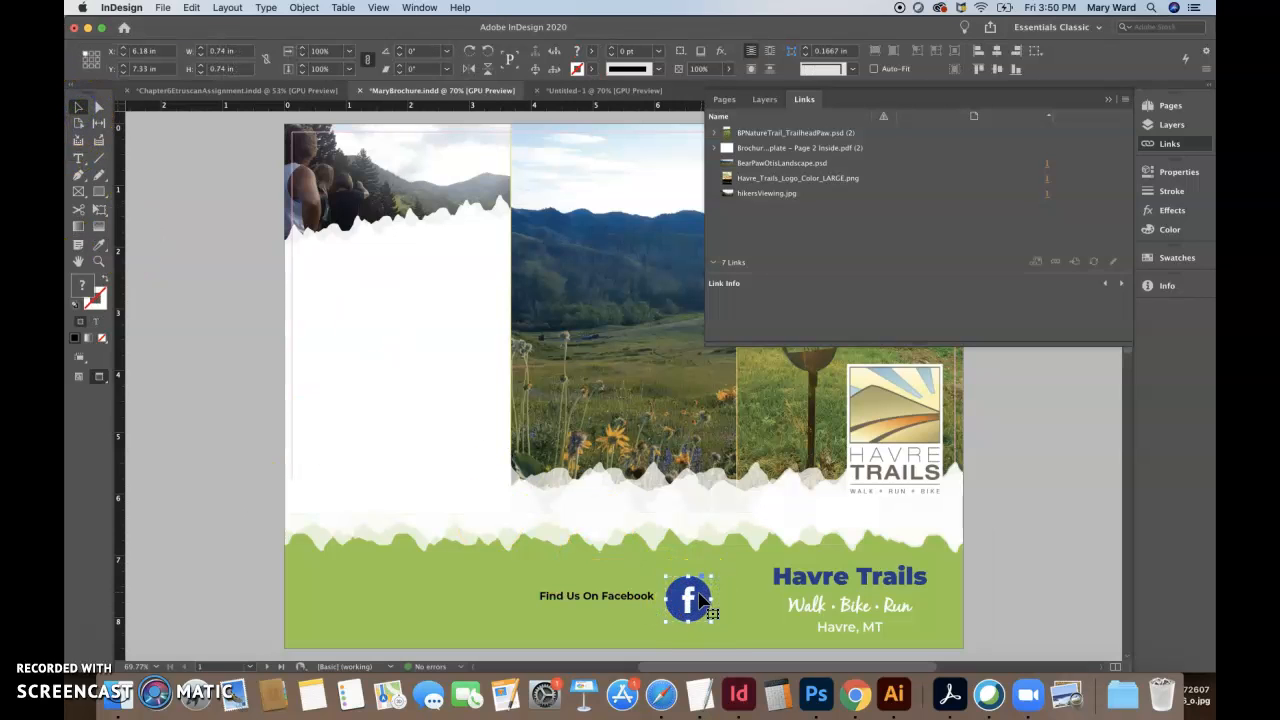
click(99, 107)
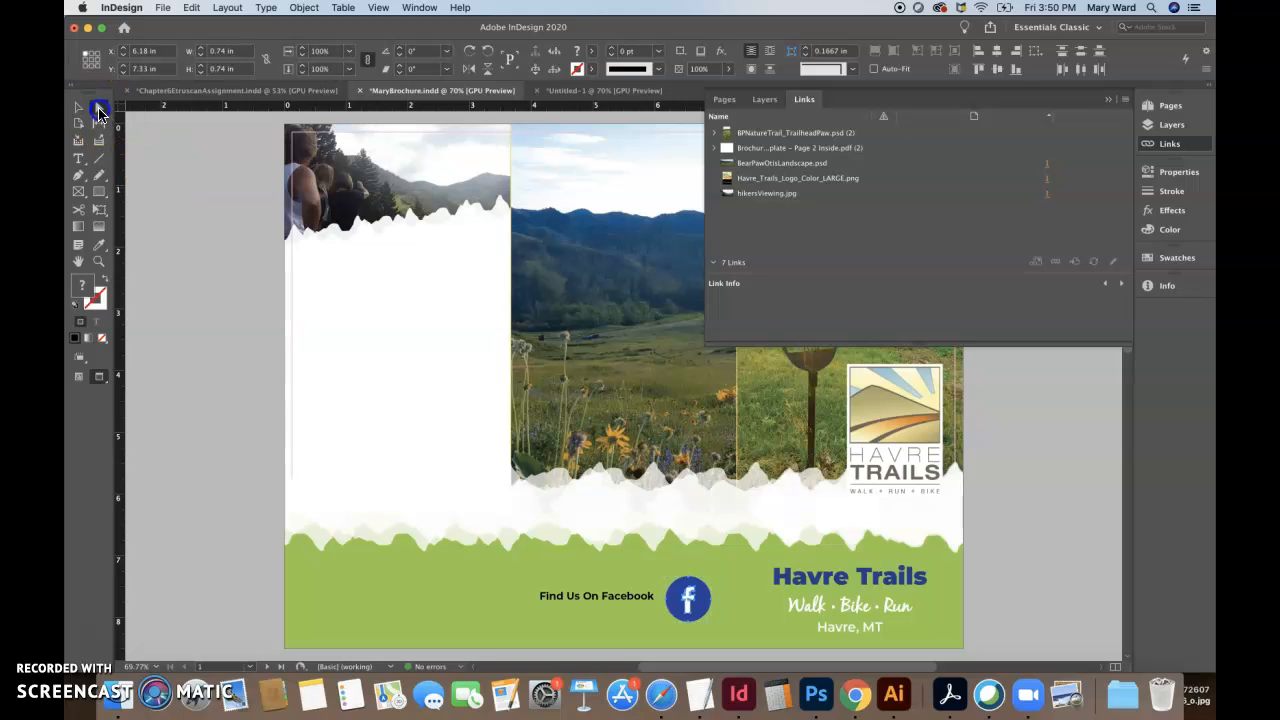
click(1031, 594)
click(710, 600)
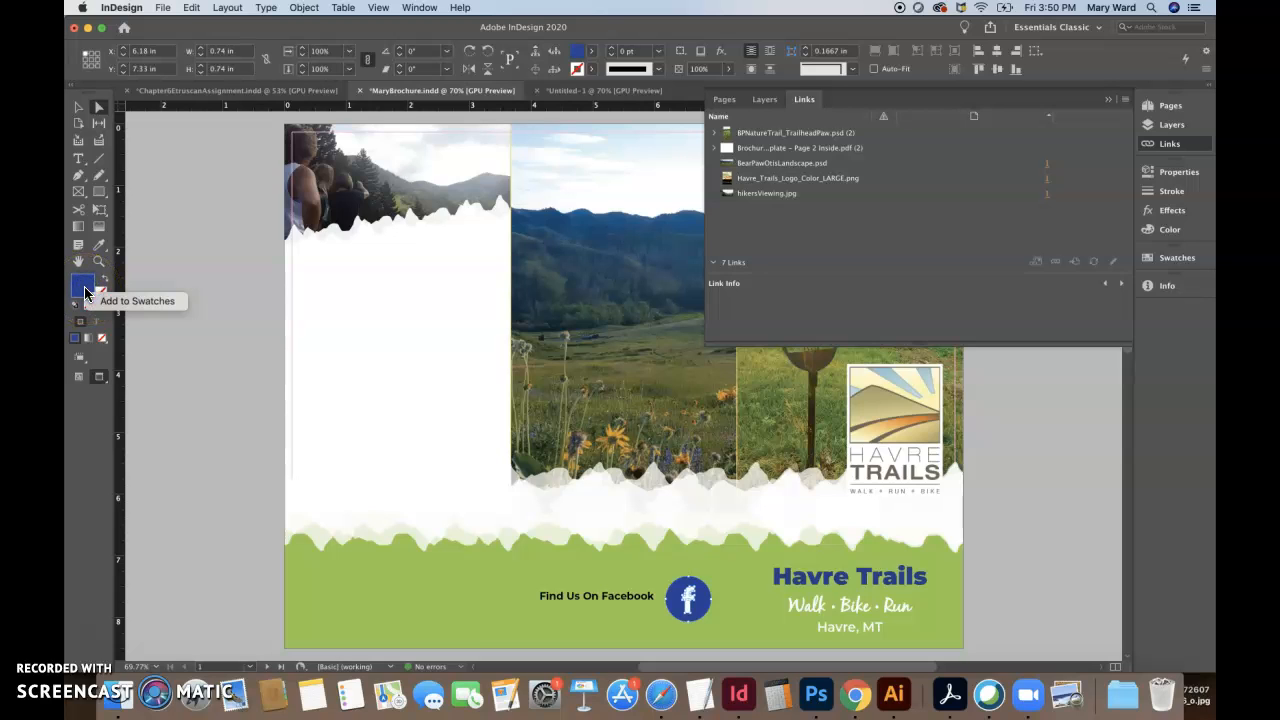
click(102, 304)
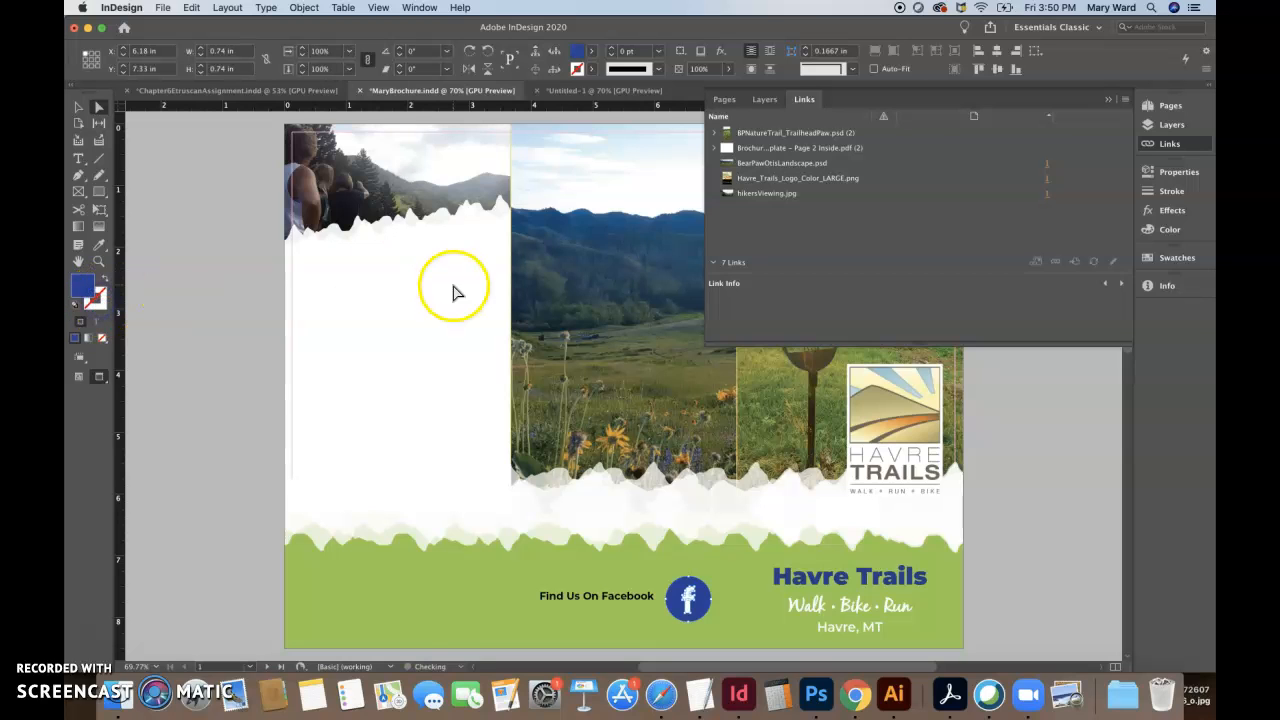
- Color the "Find Us On Facebook" text with the blue swatch C=98 M=92 Y=0 K=0
triple_click(600, 593)
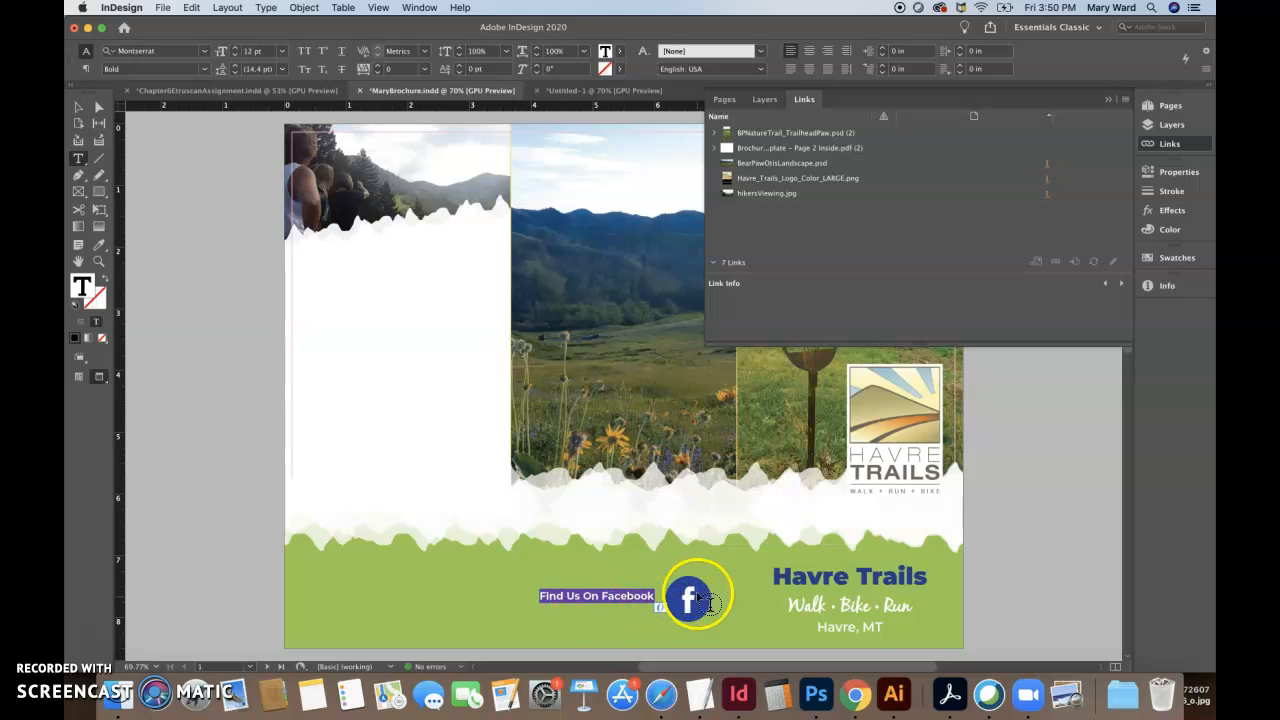
click(1177, 258)
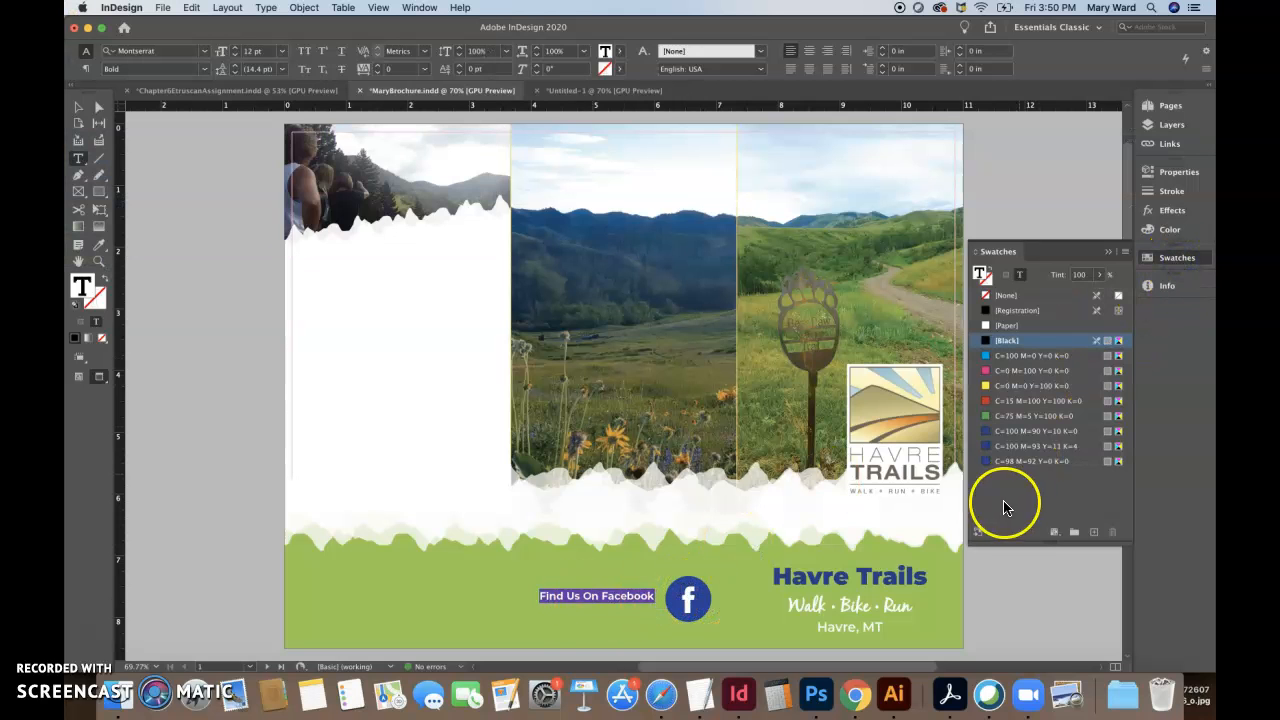
click(990, 462)
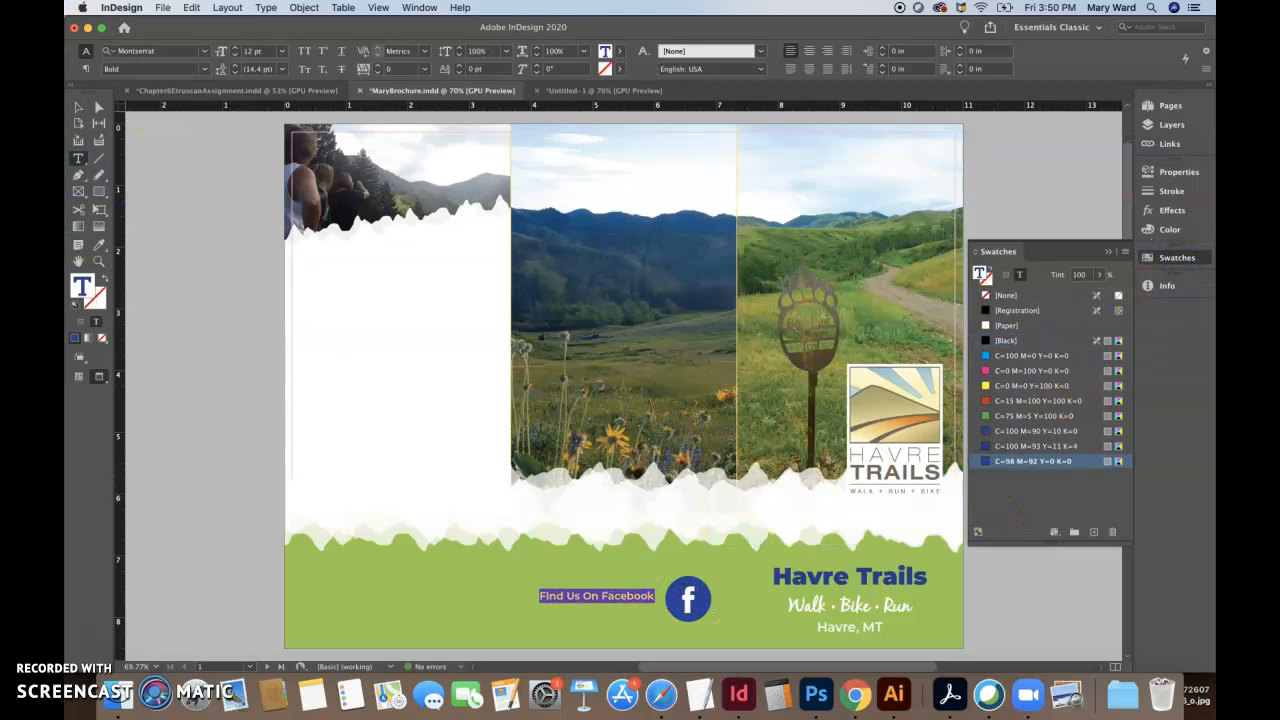
click(78, 107)
click(173, 276)
click(980, 478)
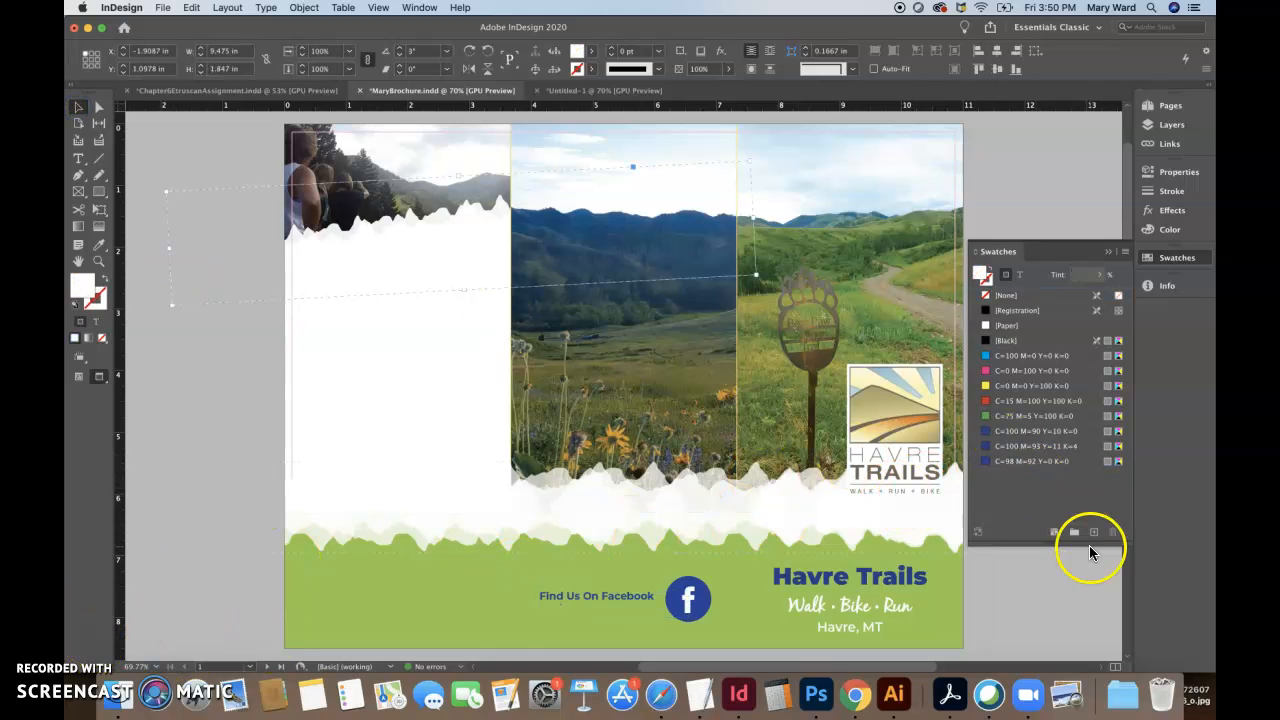
click(1108, 251)
- Move the "Find Us On Facebook" text slightly down and the logo to X 6.08 in, Y 7.38 in, closer beside it
click(90, 638)
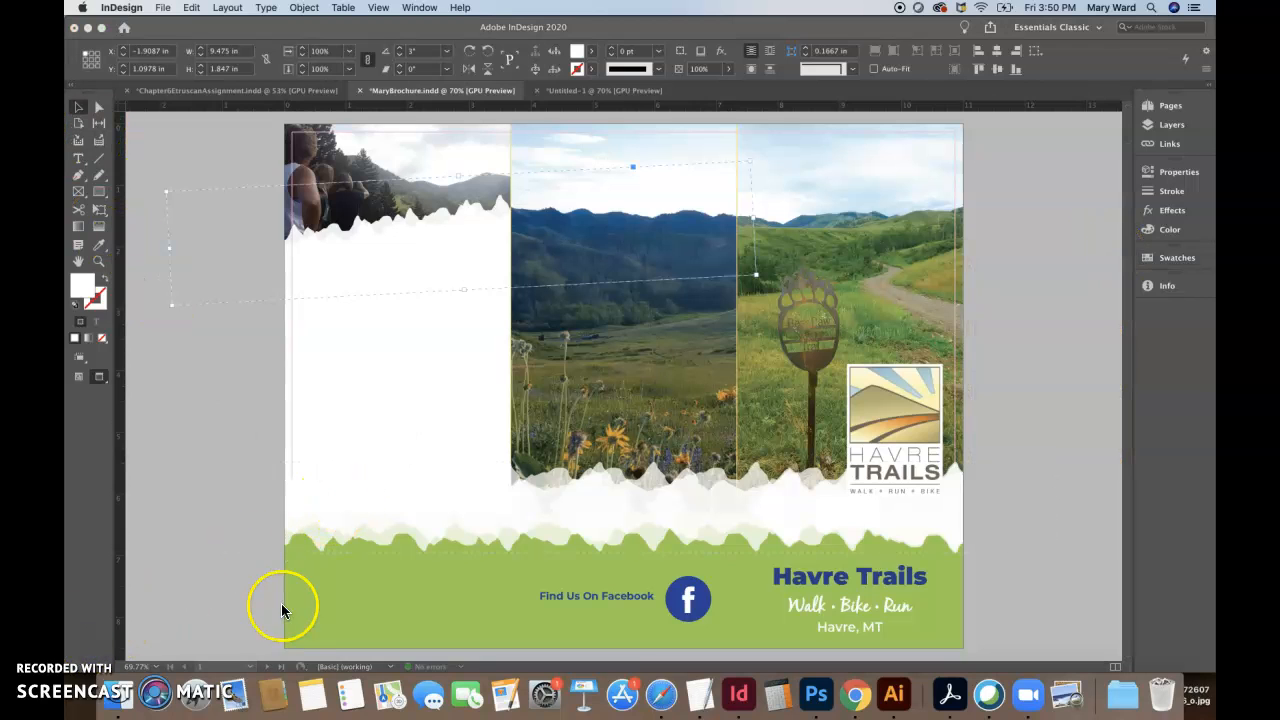
click(552, 594)
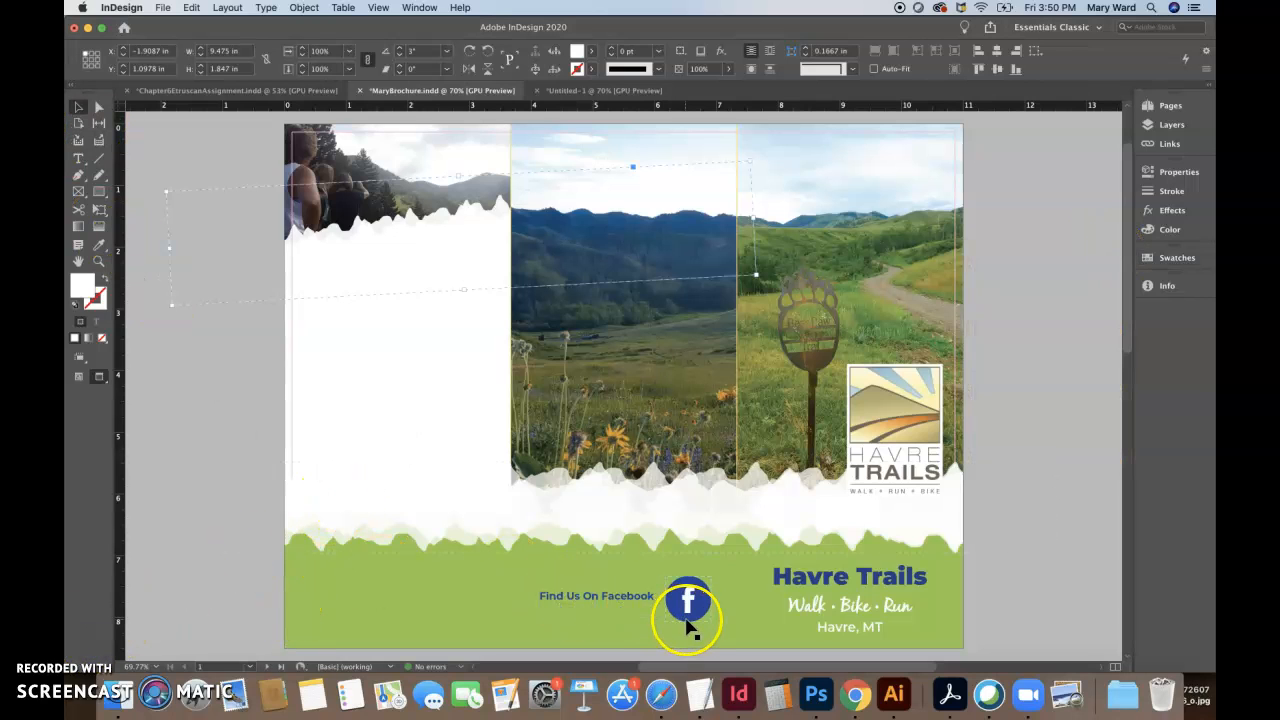
drag(634, 601, 698, 612)
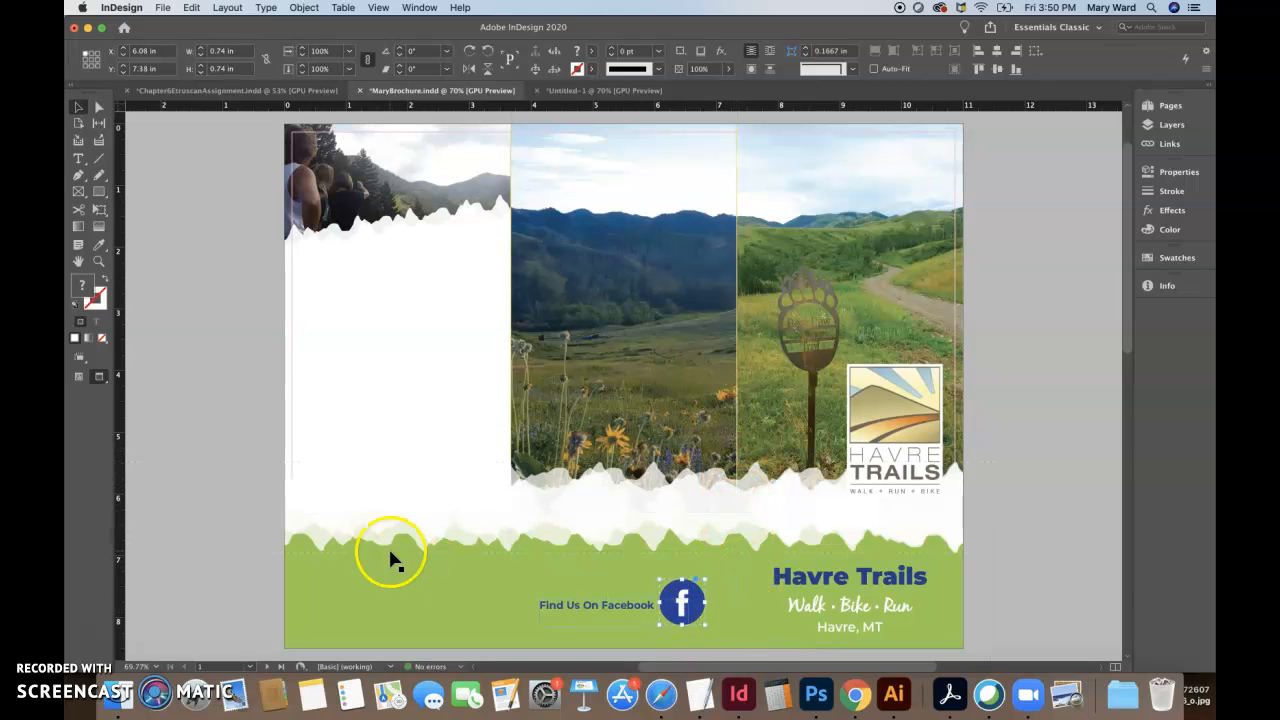
- Leave preview mode and place vertical ruler guides on both edges of the middle brochure panel, the right one at X 7.35 in
key(w)
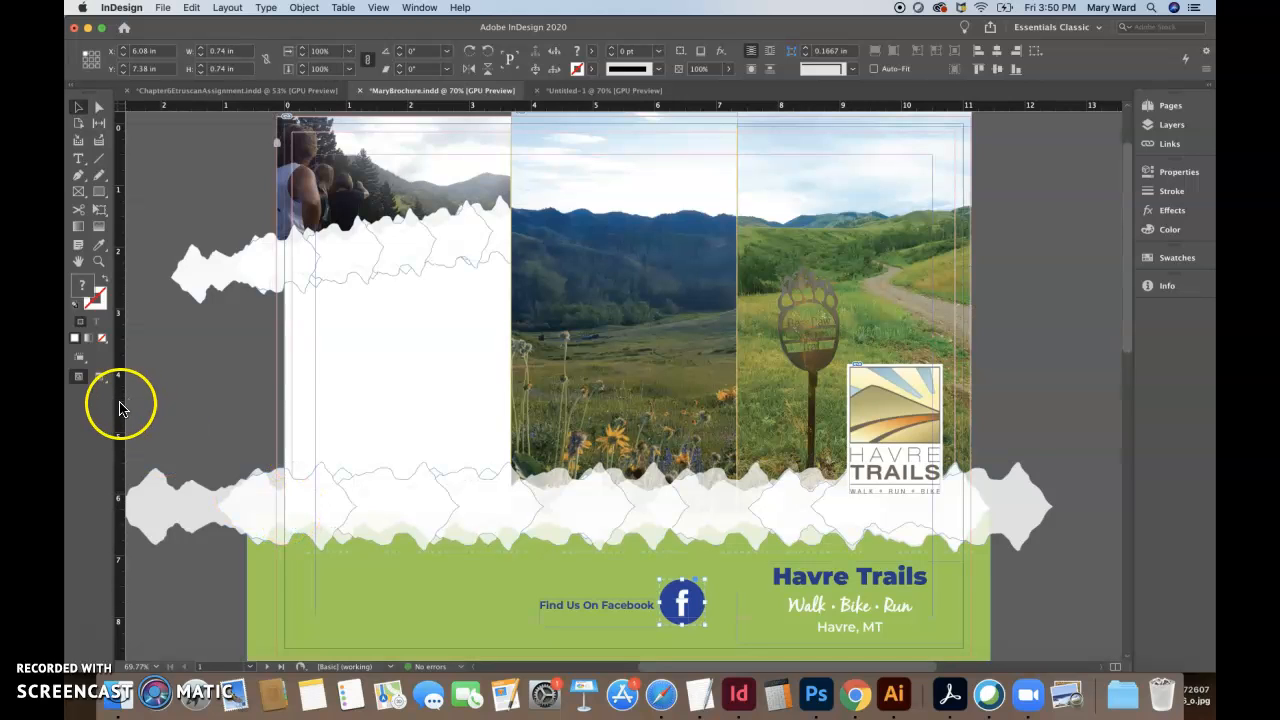
drag(115, 403, 740, 475)
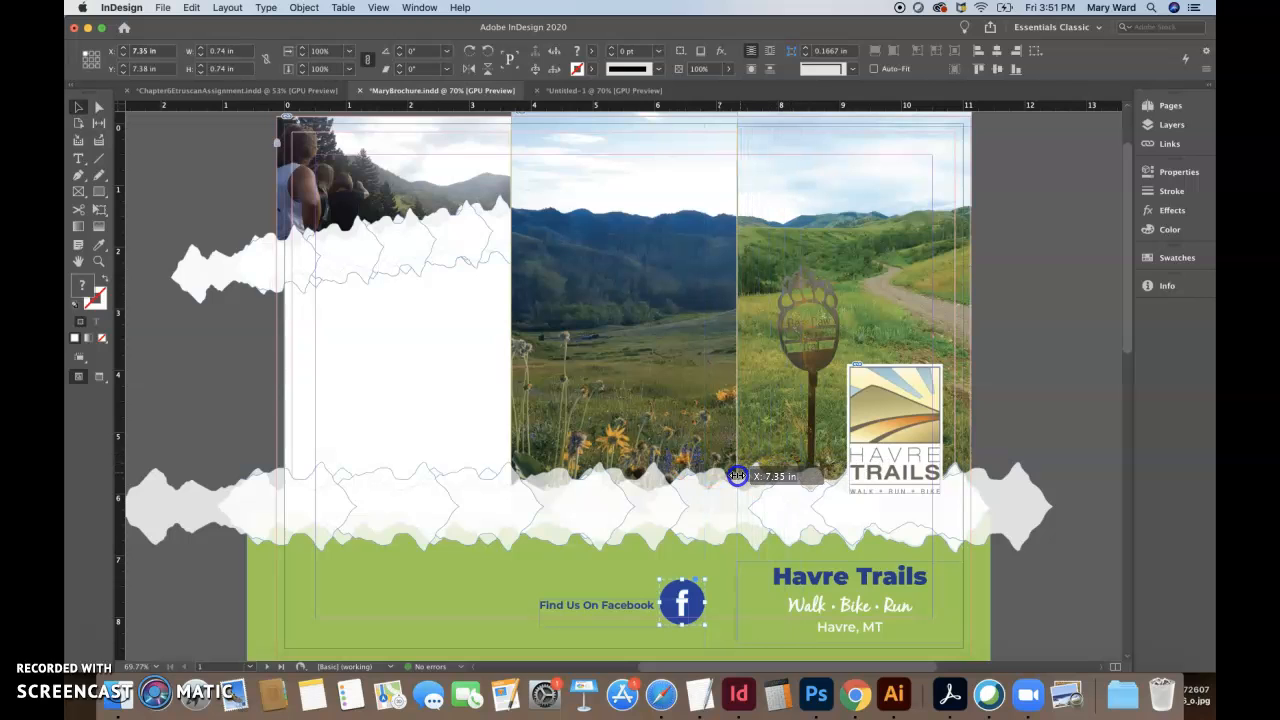
drag(737, 476, 512, 478)
click(1089, 450)
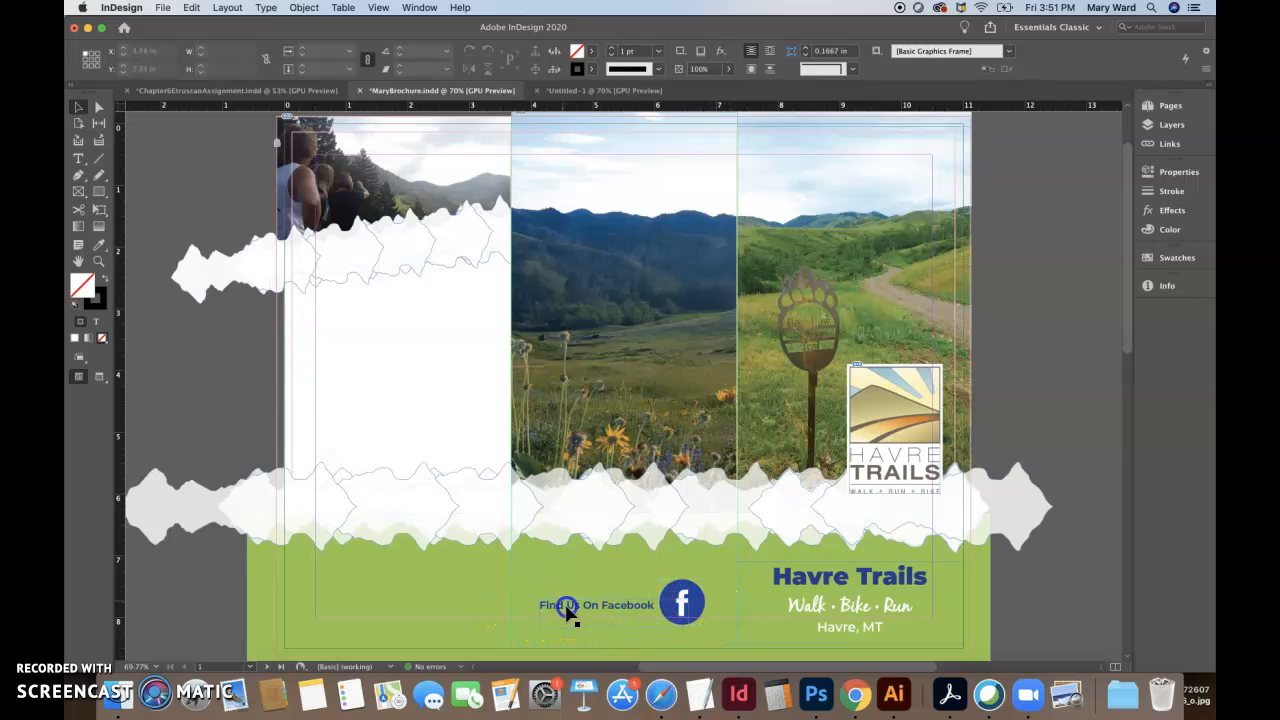
- Vertically center the "Find Us On Facebook" text with the Facebook logo on the middle panel
click(567, 612)
shift+click(685, 598)
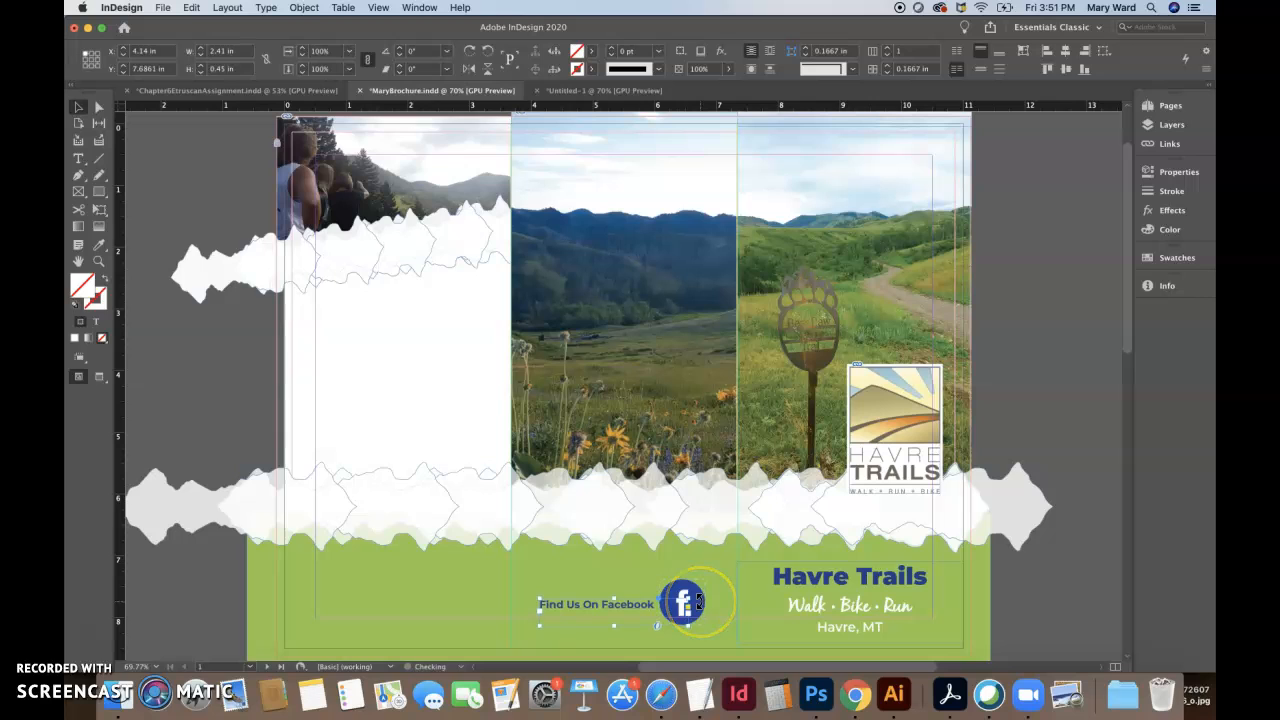
shift+click(693, 604)
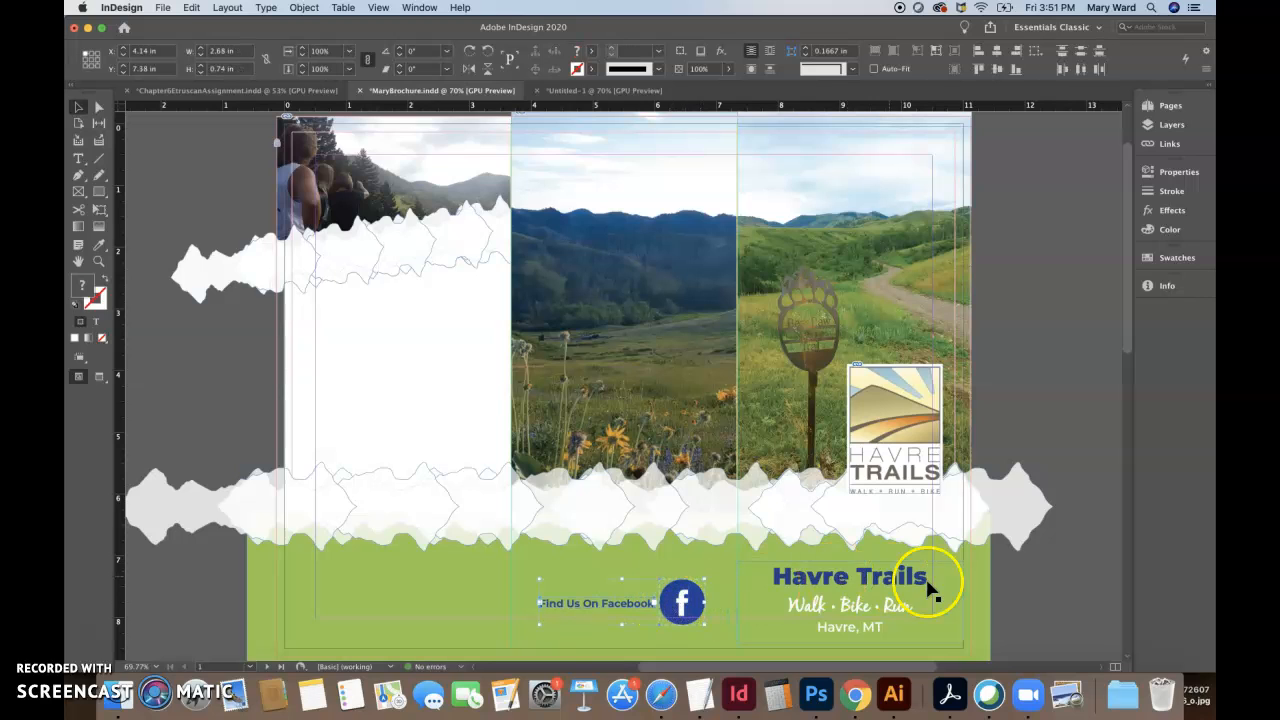
click(1029, 594)
- Move the "Find Us On Facebook" text and the logo together to X 4.1817 in to center them on the middle panel
click(622, 605)
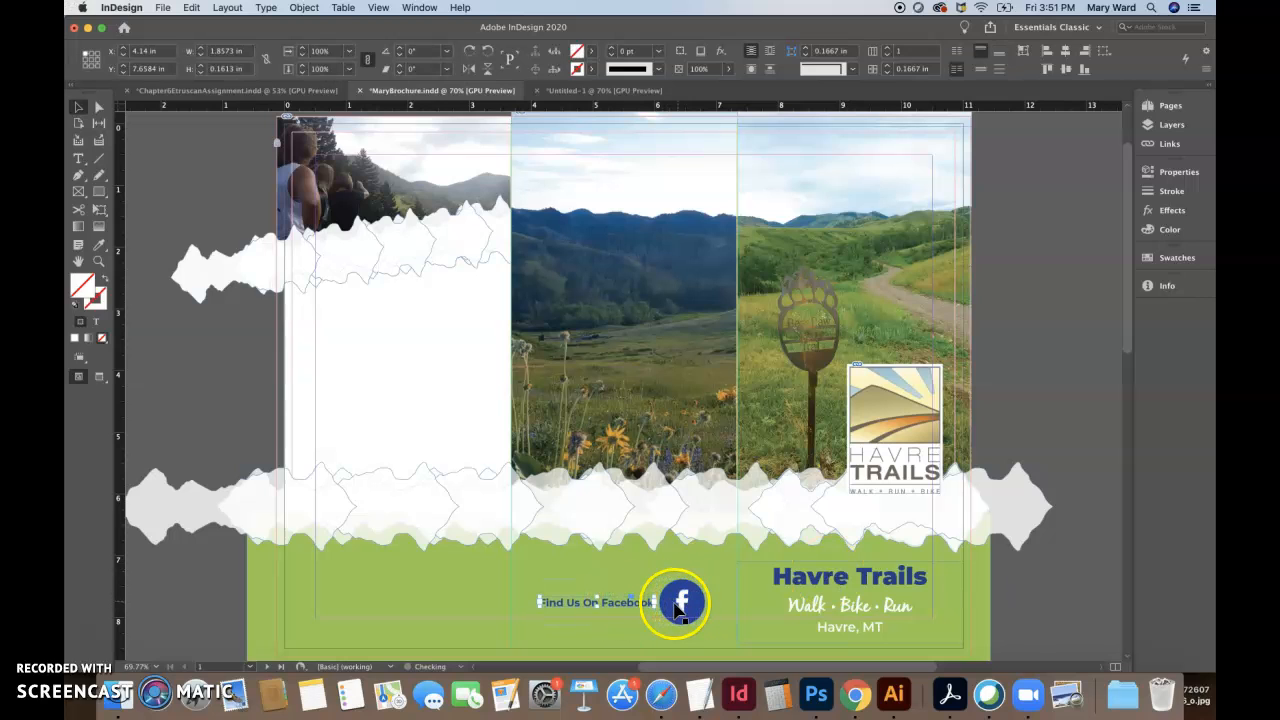
shift+click(681, 604)
drag(645, 609, 713, 606)
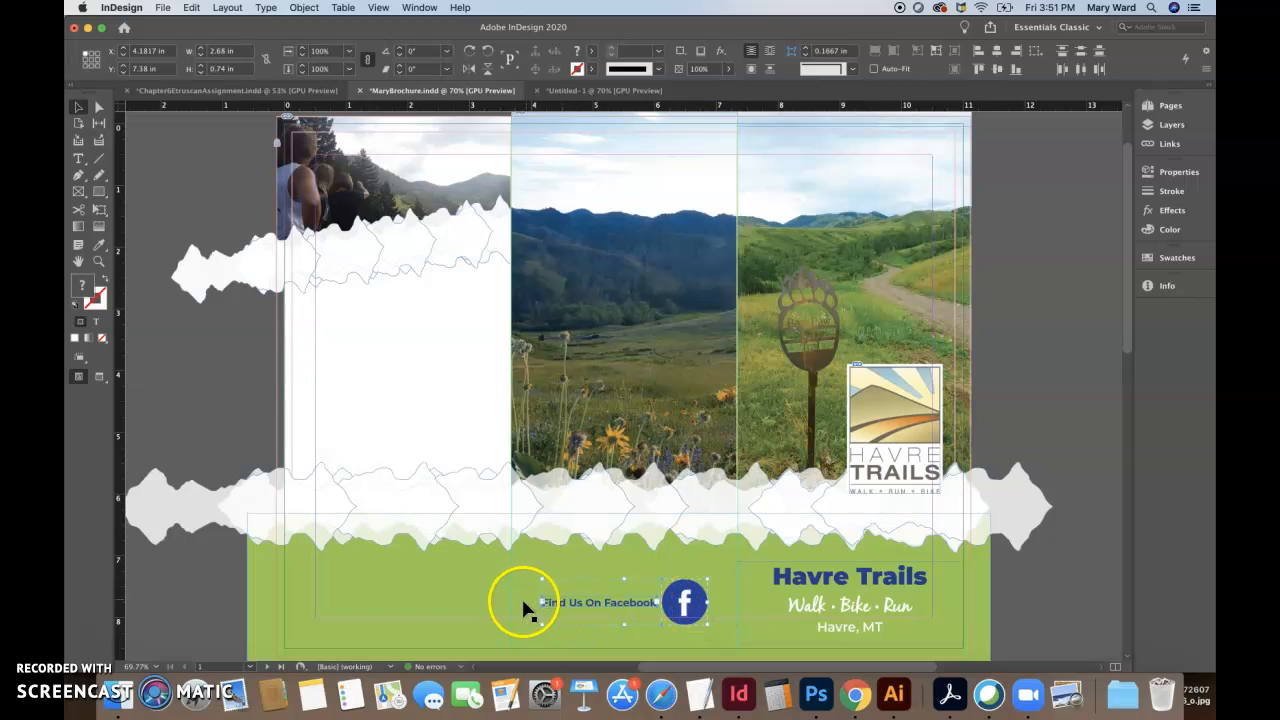
- Deselect everything and check the brochure page in preview mode, comparing it with the normal view
click(1063, 596)
key(w)
click(1020, 538)
click(1033, 342)
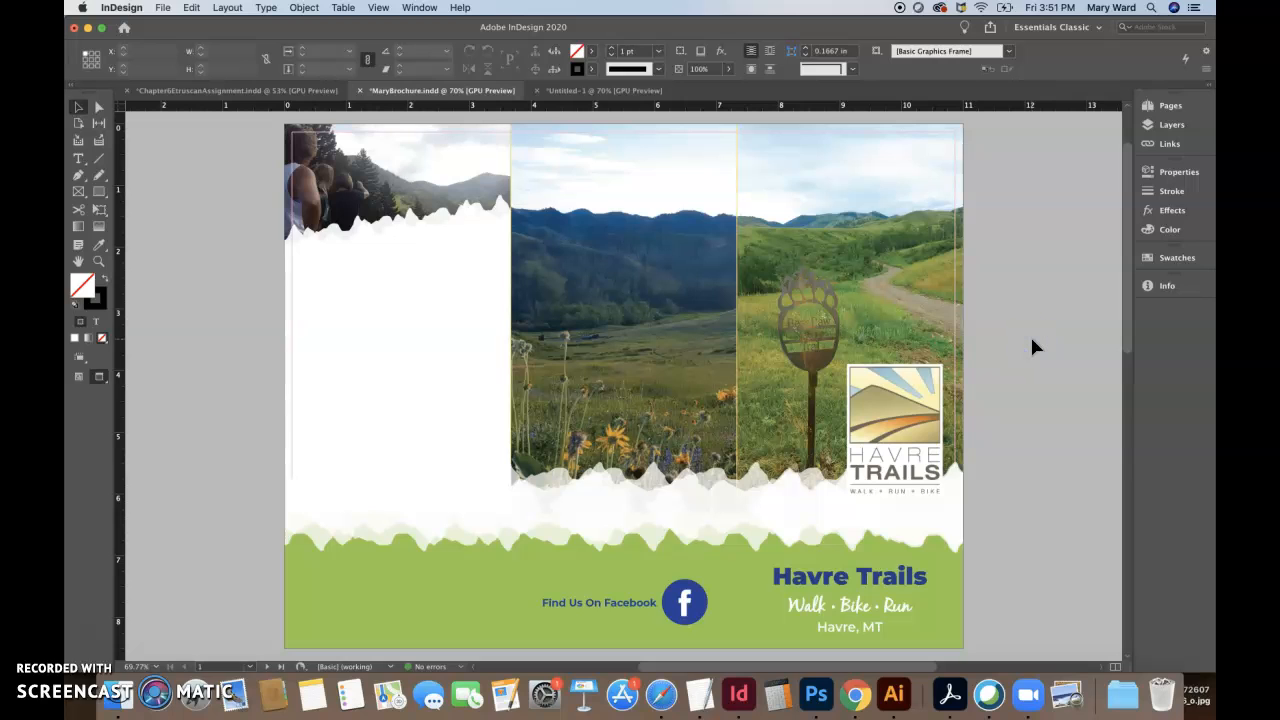
click(1031, 338)
key(w)
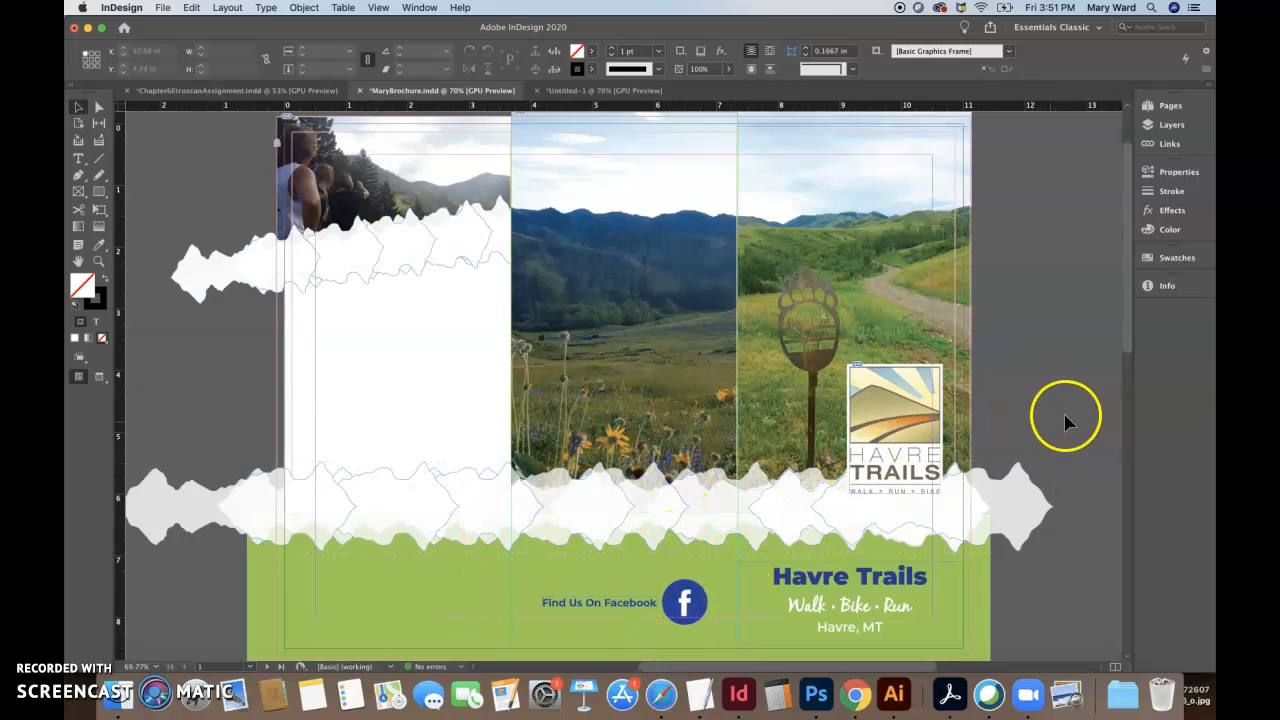
key(w)
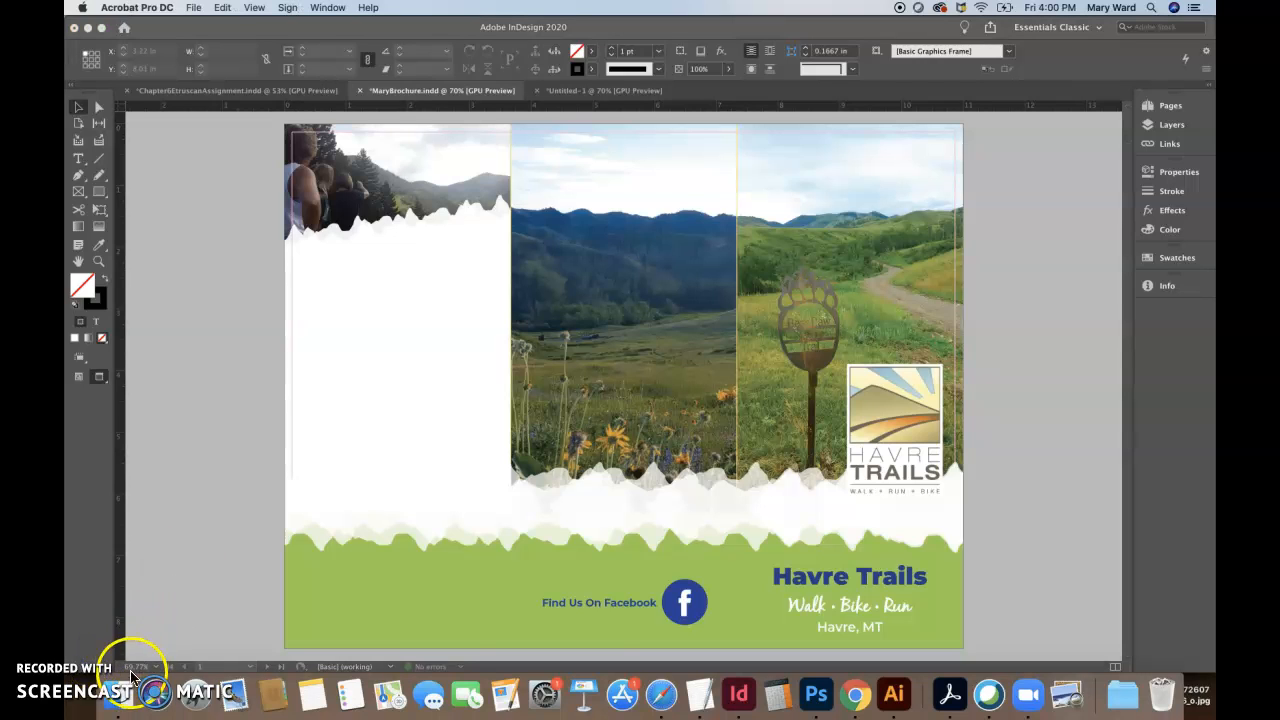
- Switch to Safari and look through the Week 10 module of the Graphic Design II course
click(118, 694)
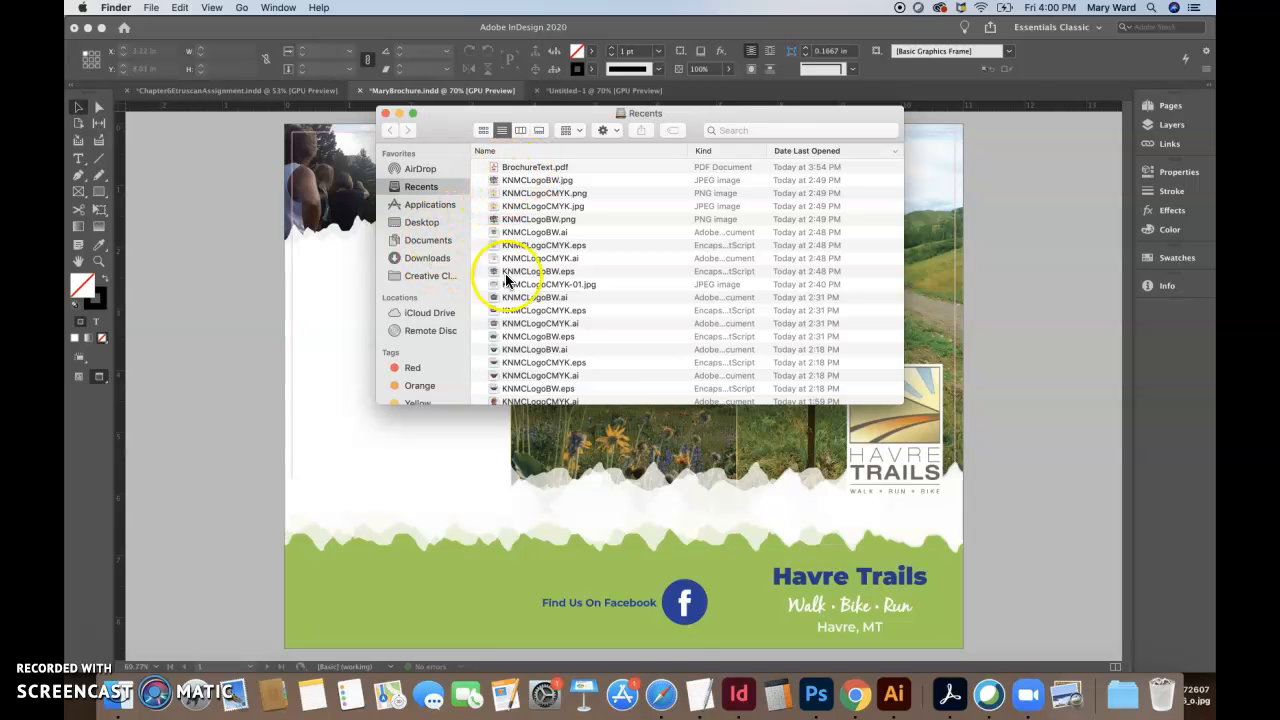
click(660, 692)
click(345, 50)
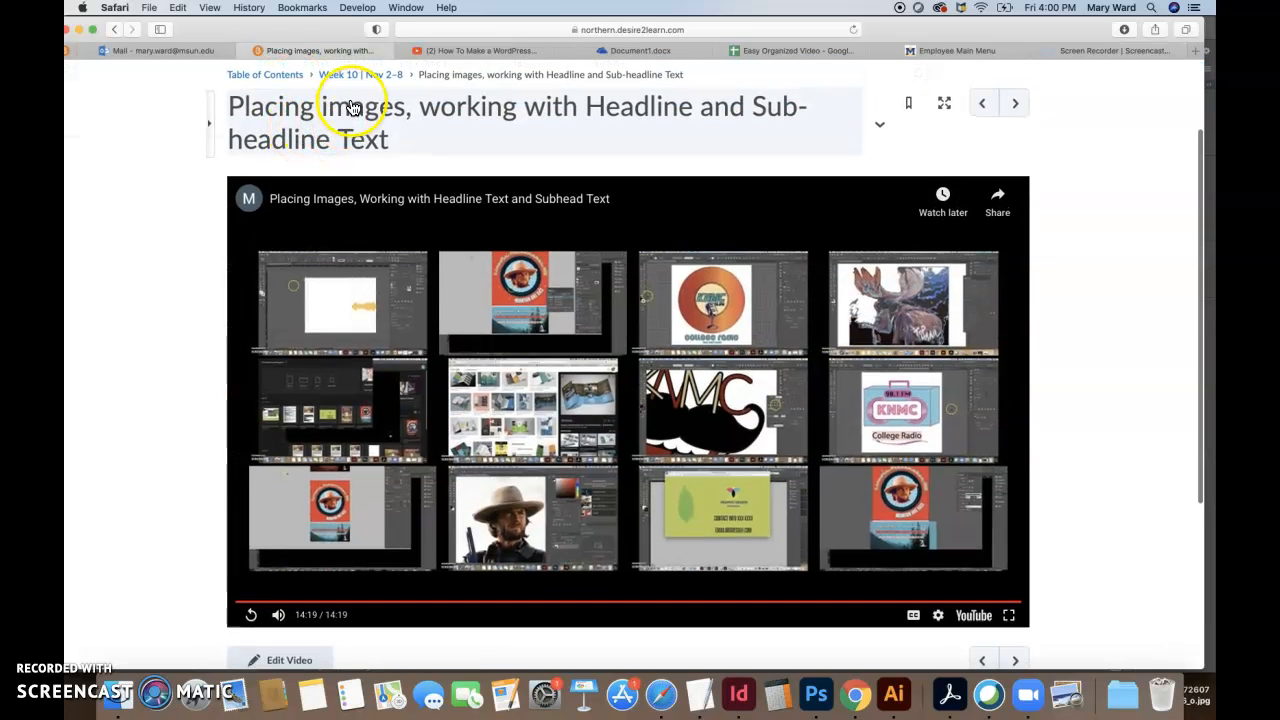
click(345, 75)
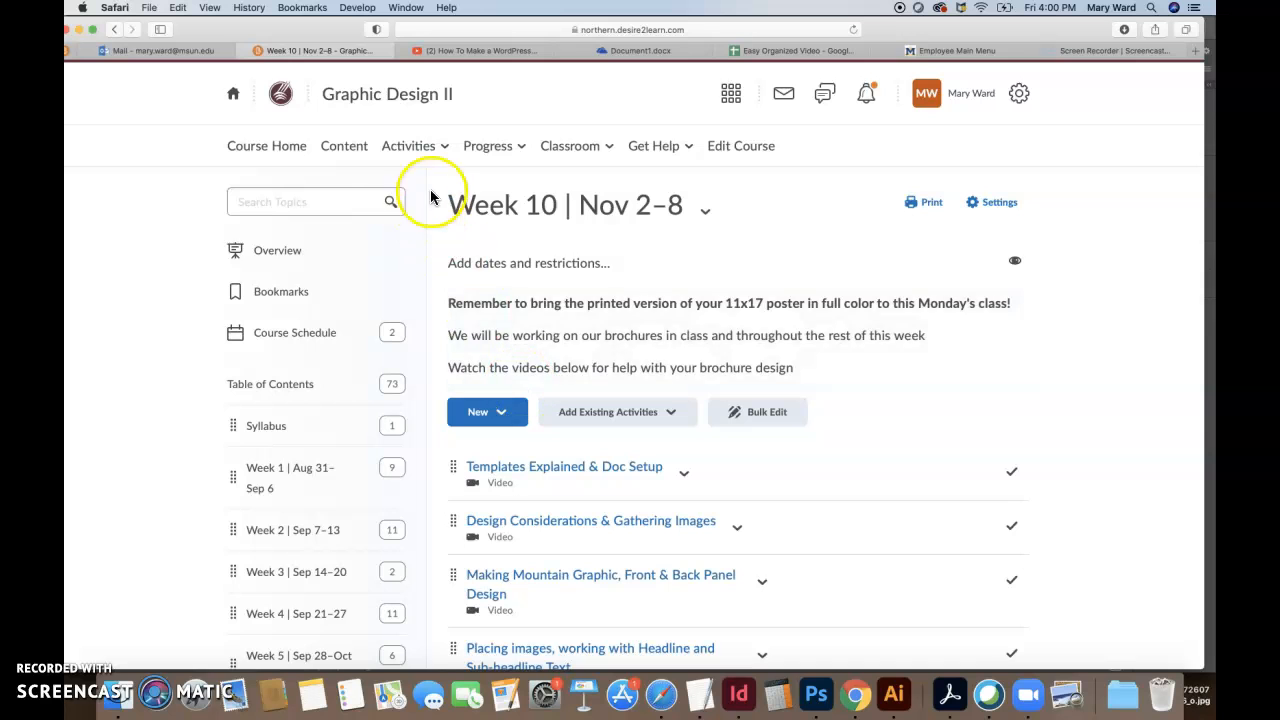
scroll(548, 475, down, 3)
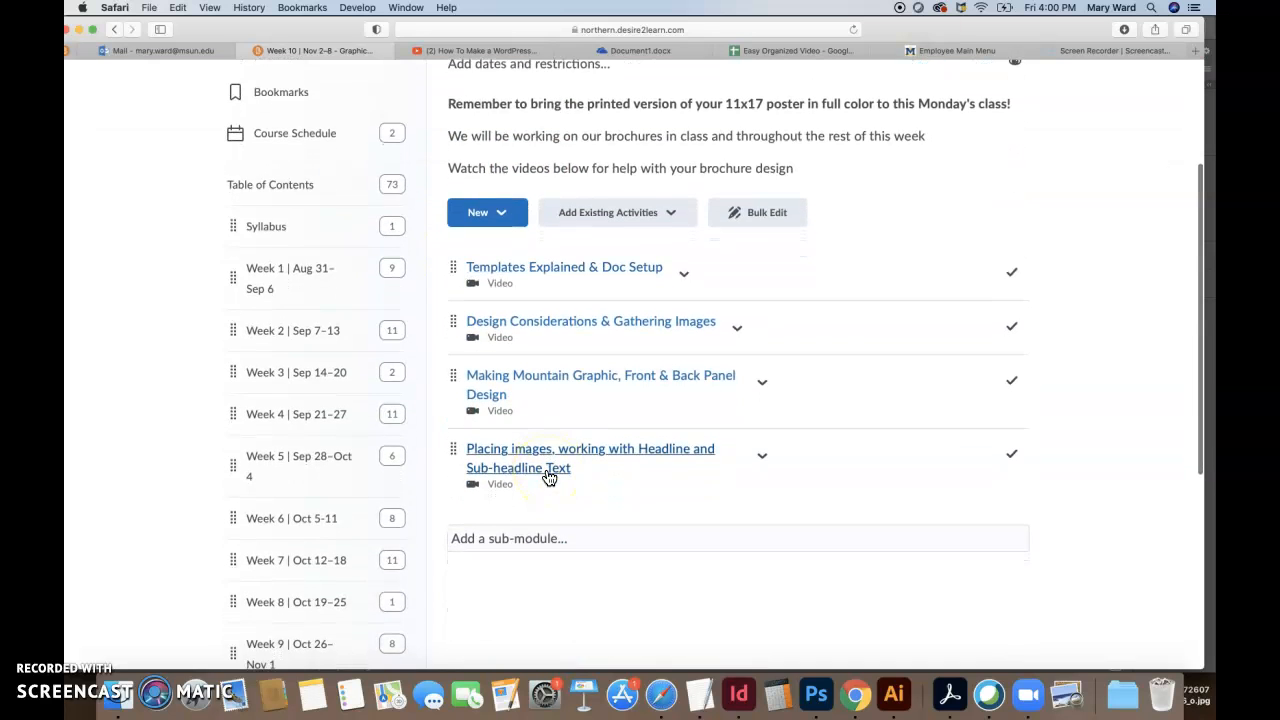
scroll(371, 530, down, 2)
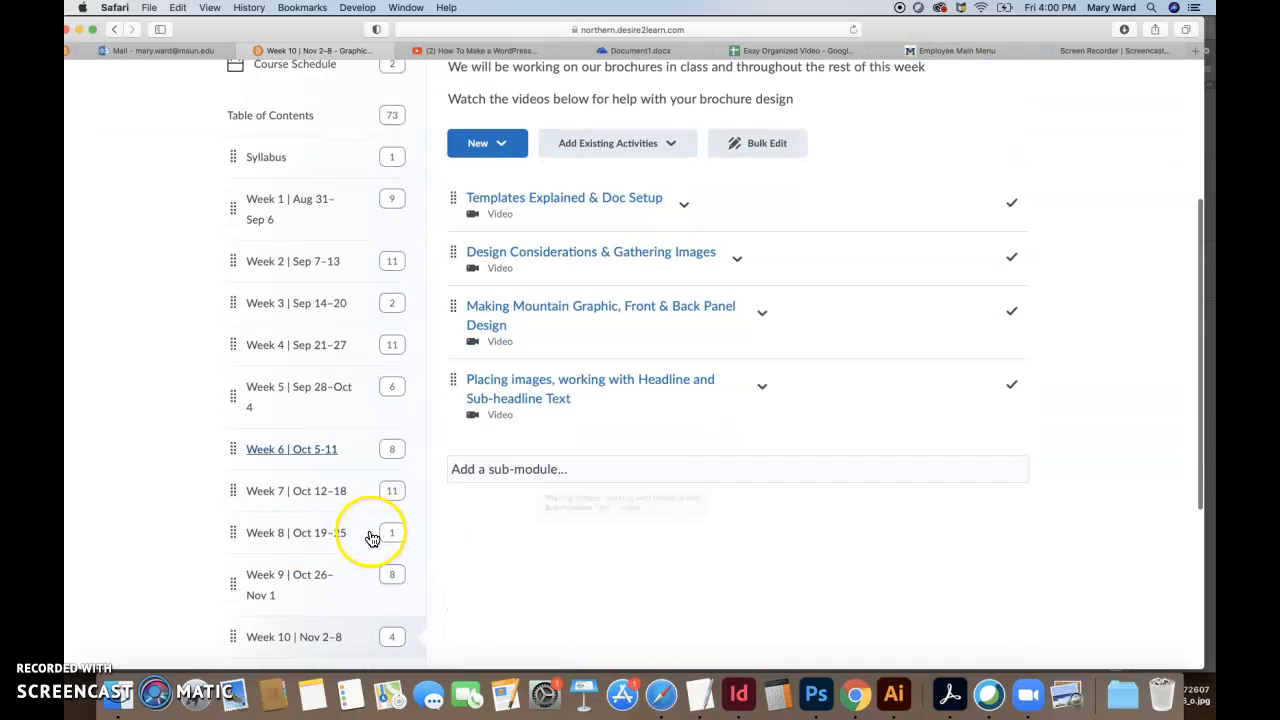
- Download the Brochure Text PDF from the Week 9 module of the course
click(295, 578)
scroll(516, 579, down, 5)
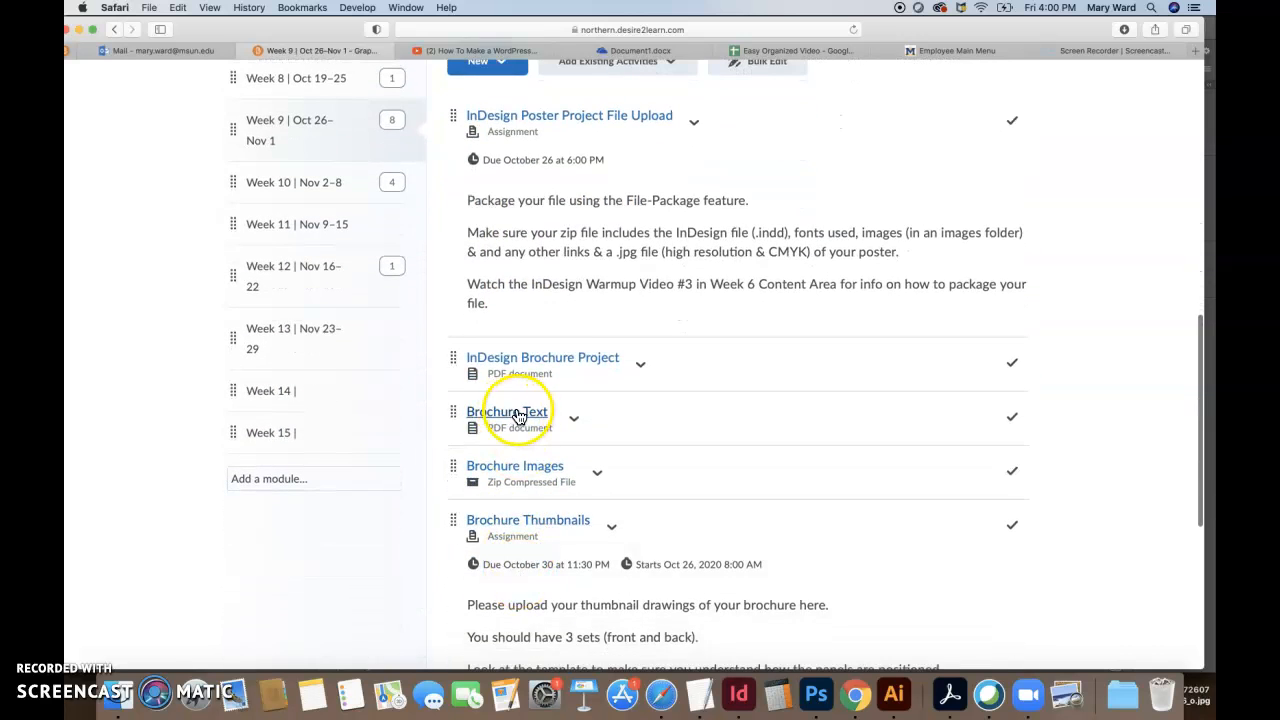
click(575, 421)
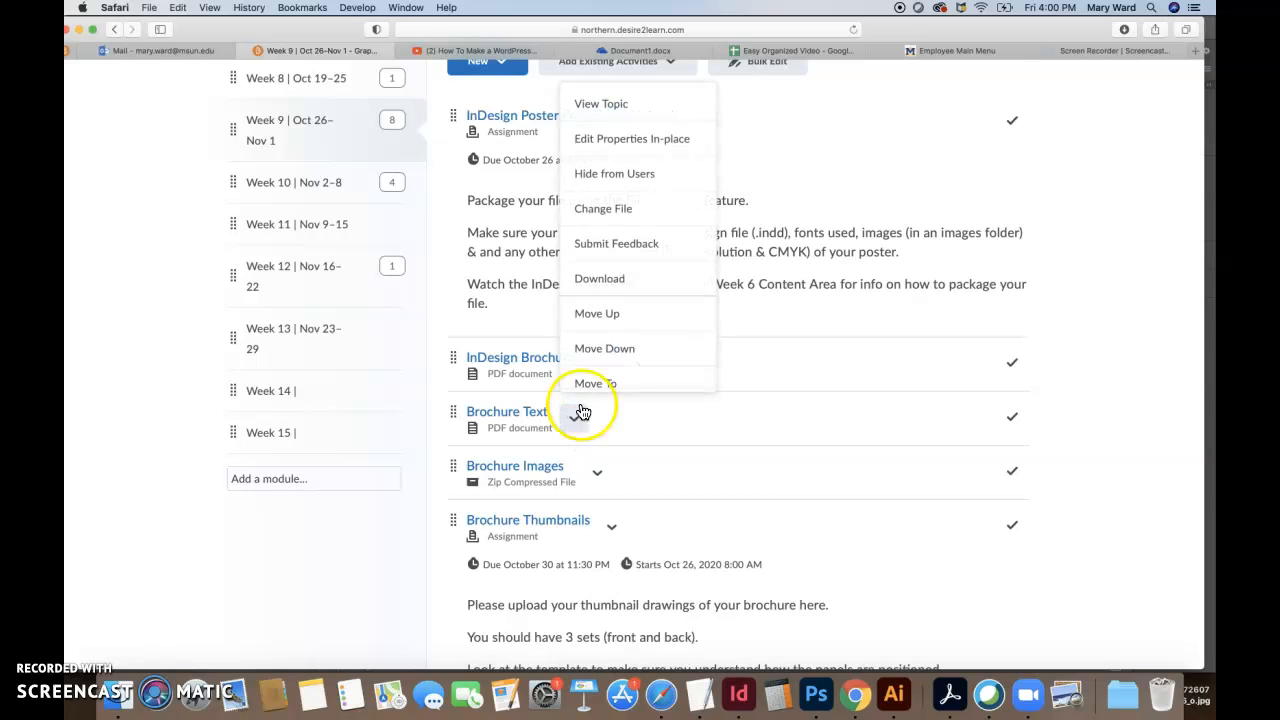
click(617, 280)
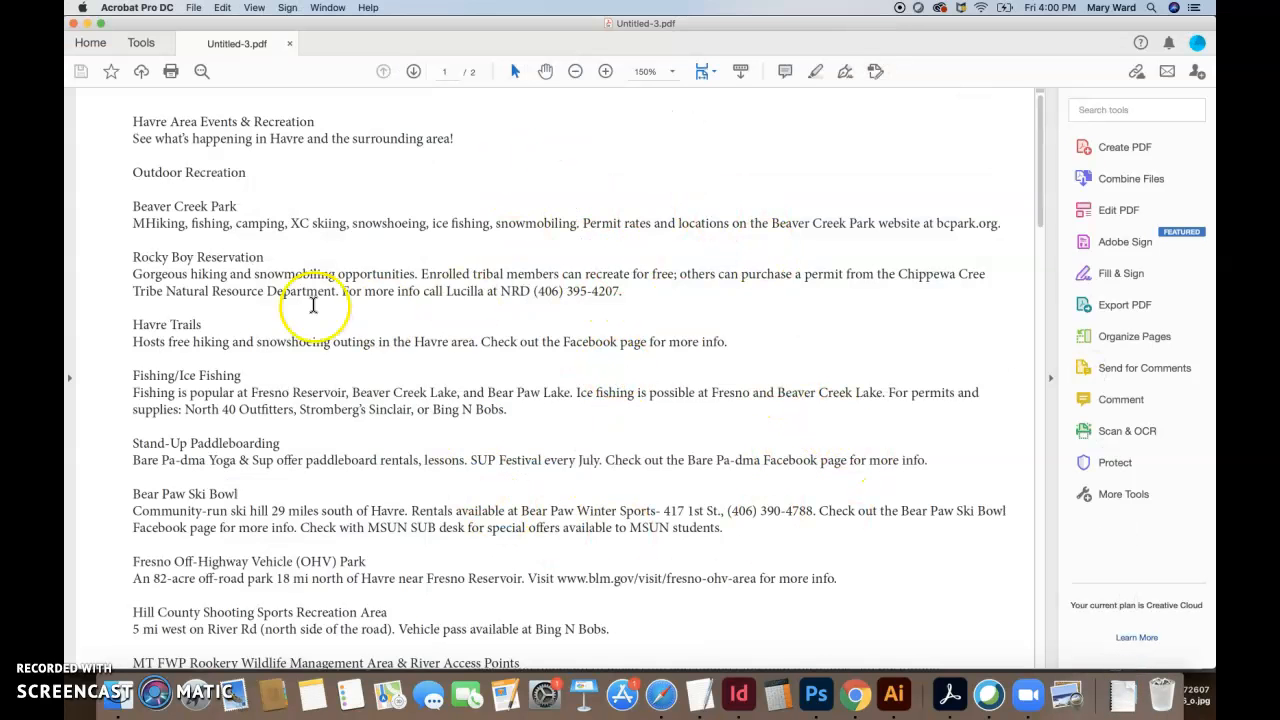
- Switch to Finder and open the 2020 brochure project folder inside the GDSN 350 - Graphic Design II folder
click(120, 705)
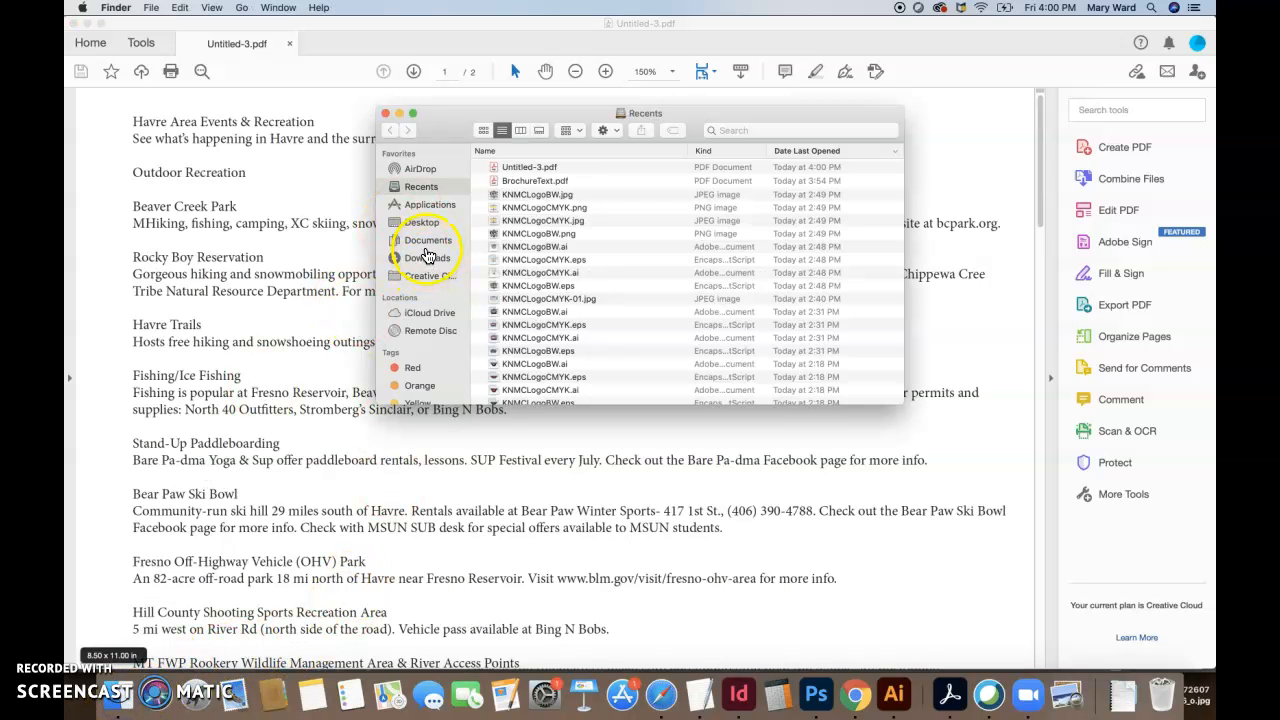
click(430, 241)
click(543, 166)
double_click(543, 166)
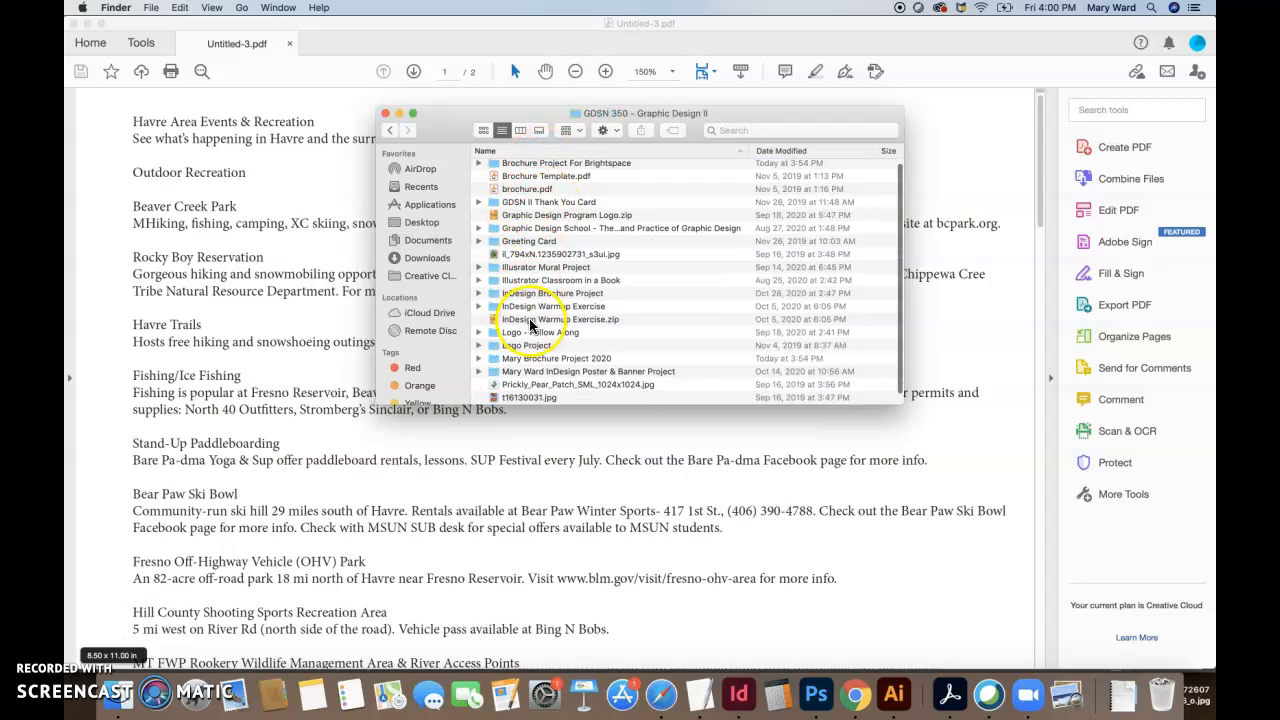
double_click(540, 361)
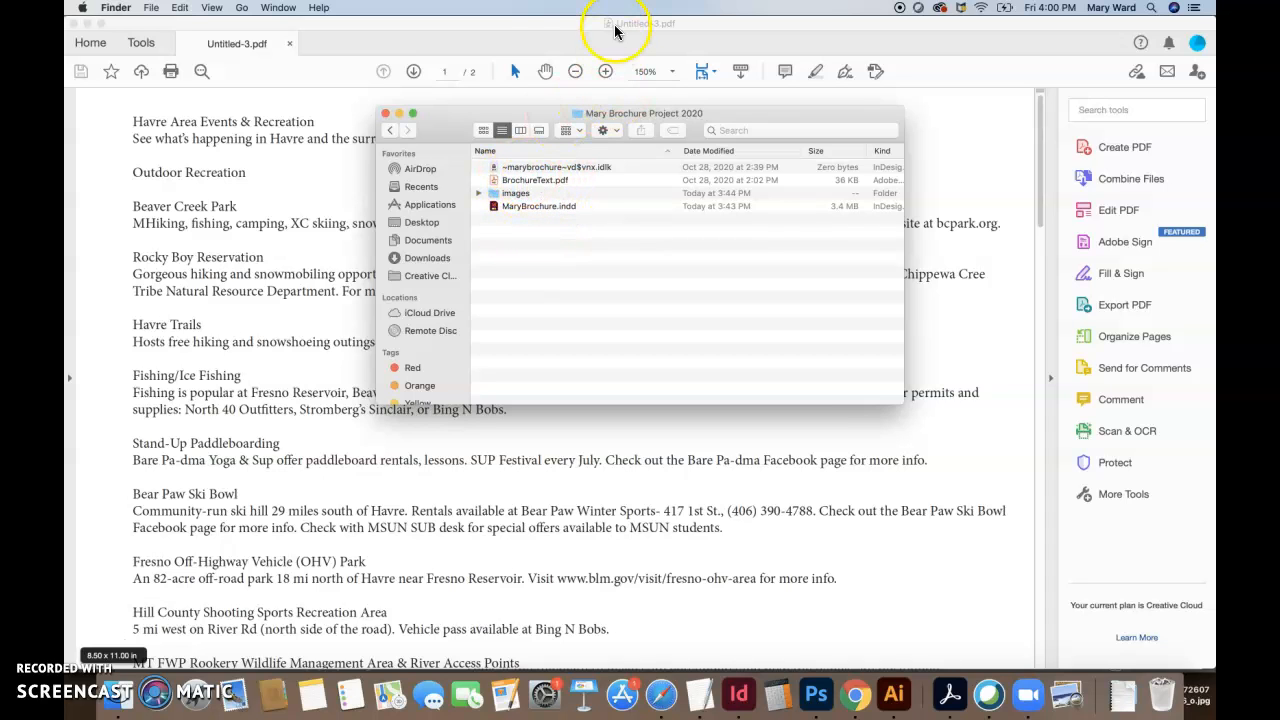
- Minimize the Untitled-3.pdf and browser windows, and close the project folder window to return to the brochure
click(470, 22)
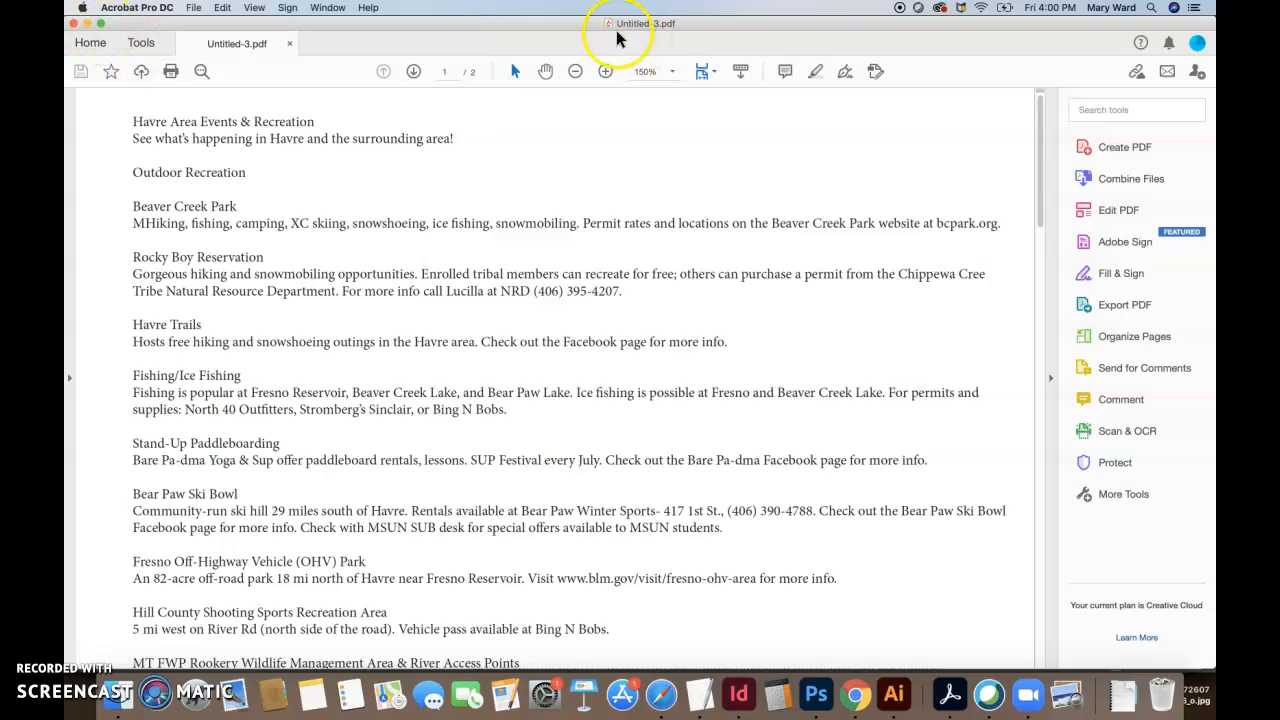
click(88, 24)
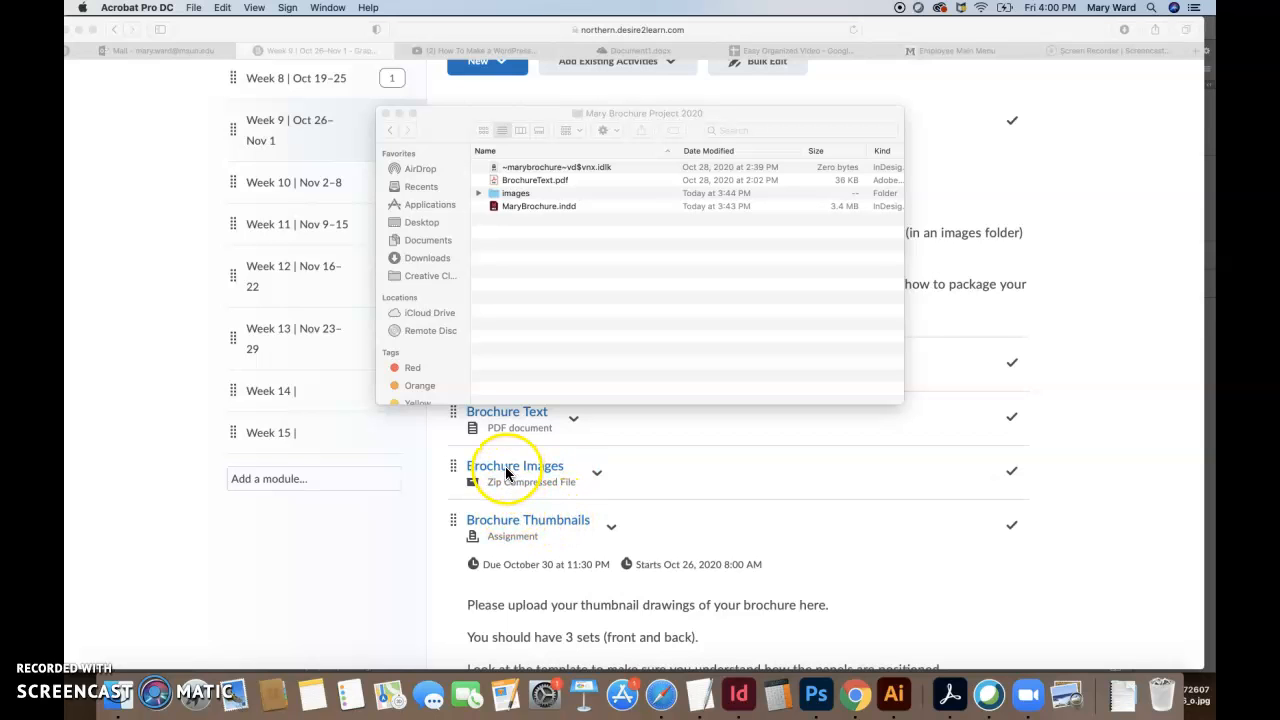
click(645, 474)
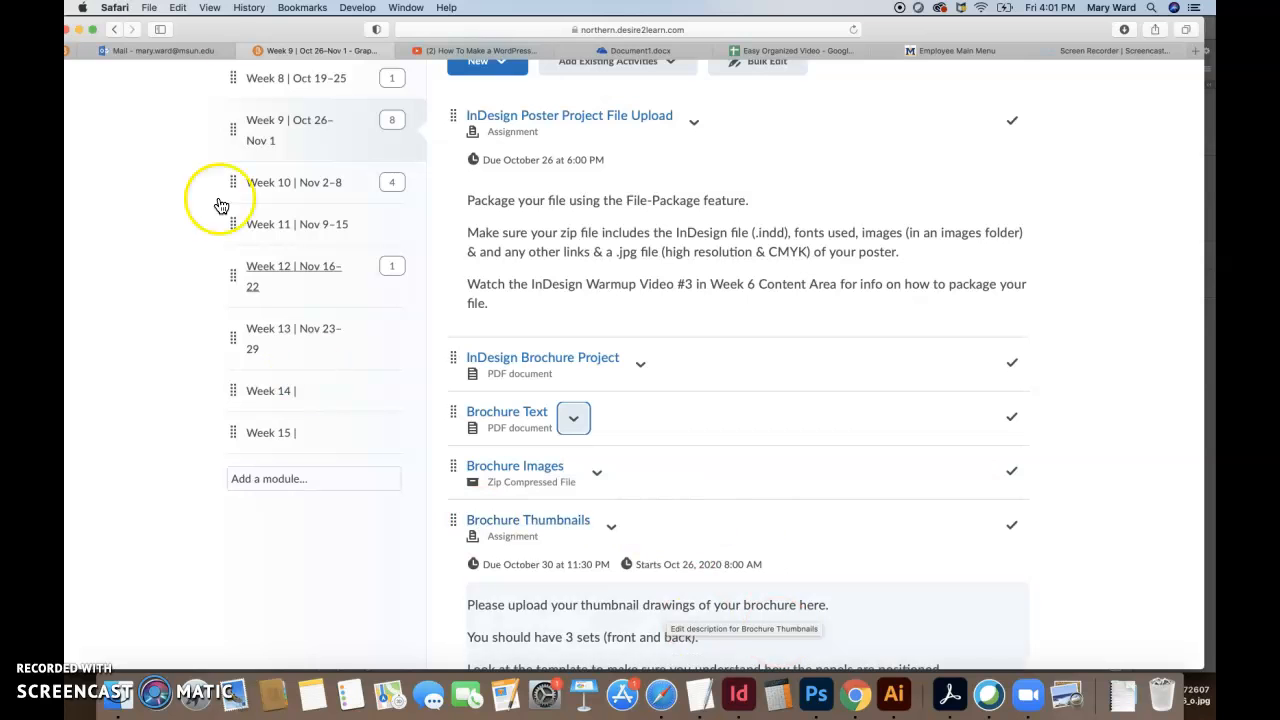
click(80, 29)
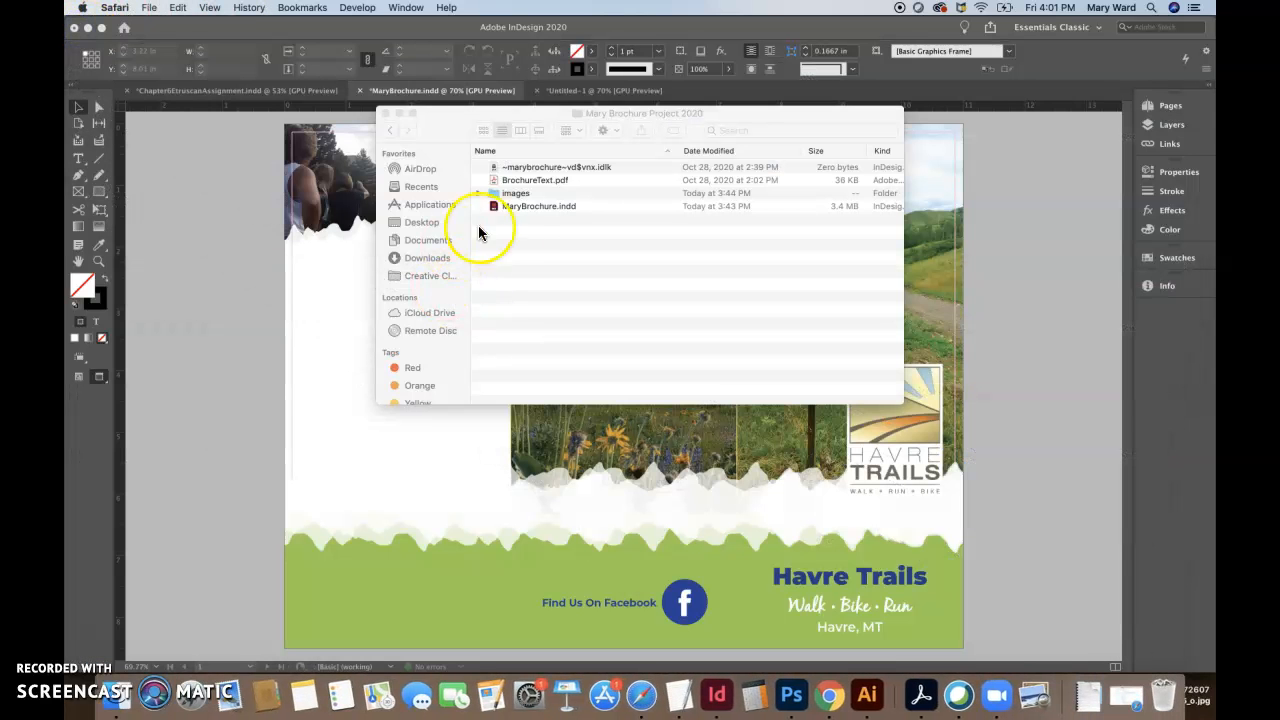
click(387, 113)
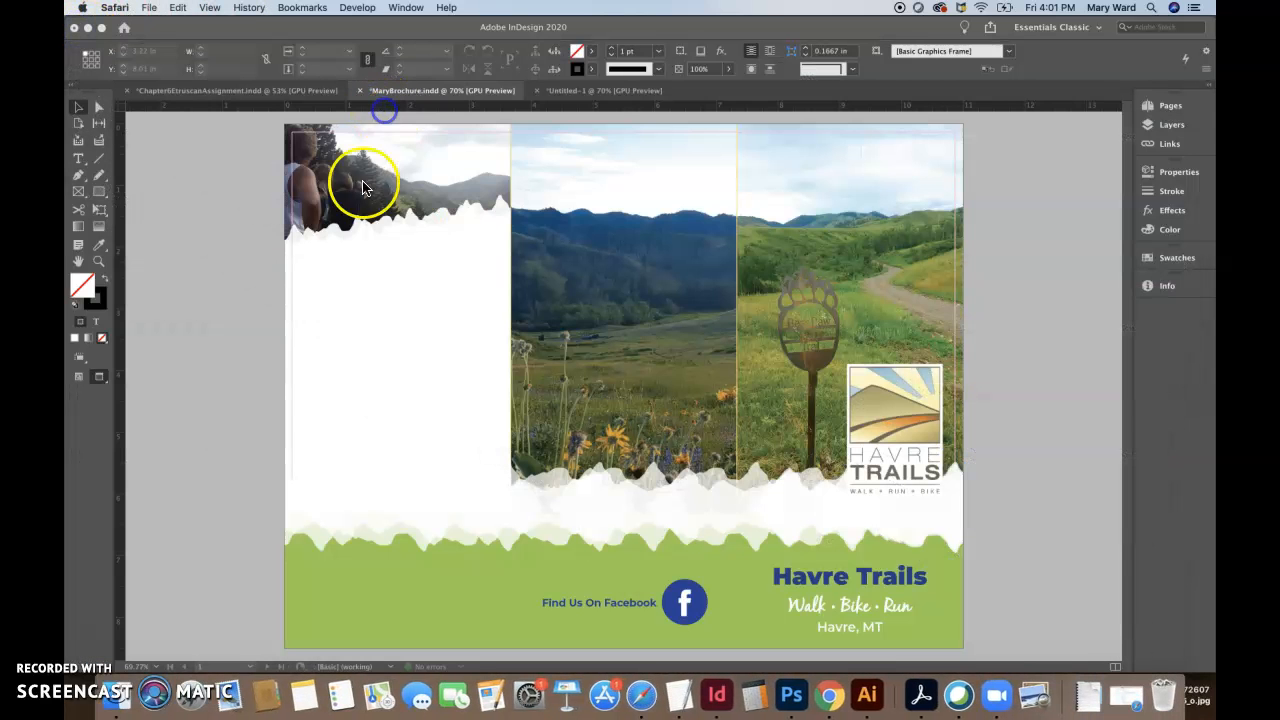
click(202, 500)
- Open BrochureText.pdf from the recent files in Finder and select all of its text
click(128, 700)
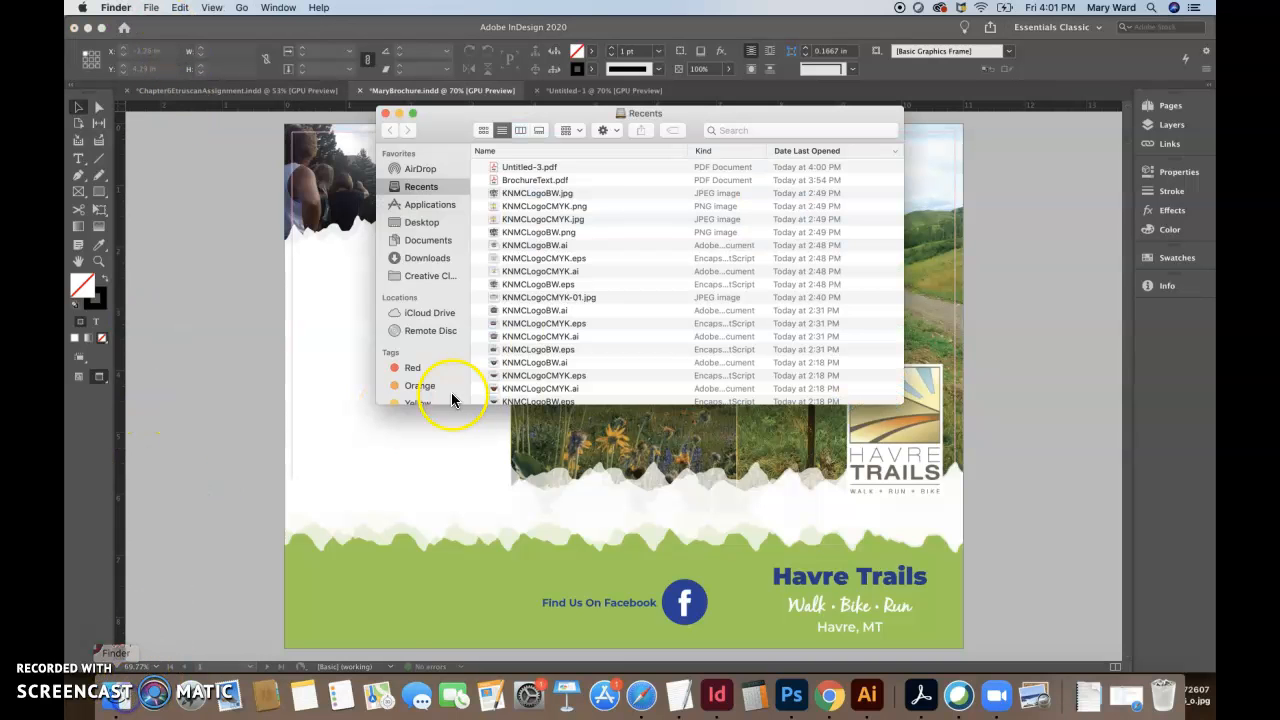
double_click(522, 180)
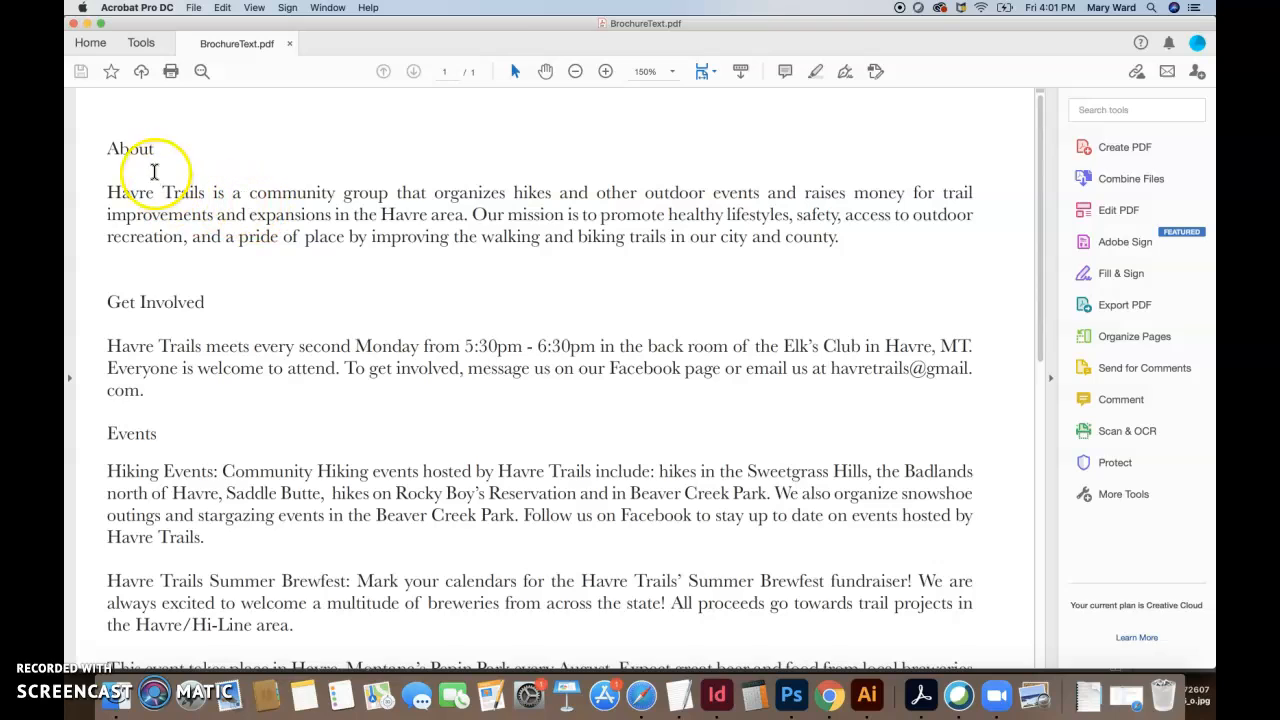
drag(107, 146, 345, 493)
key(super+a)
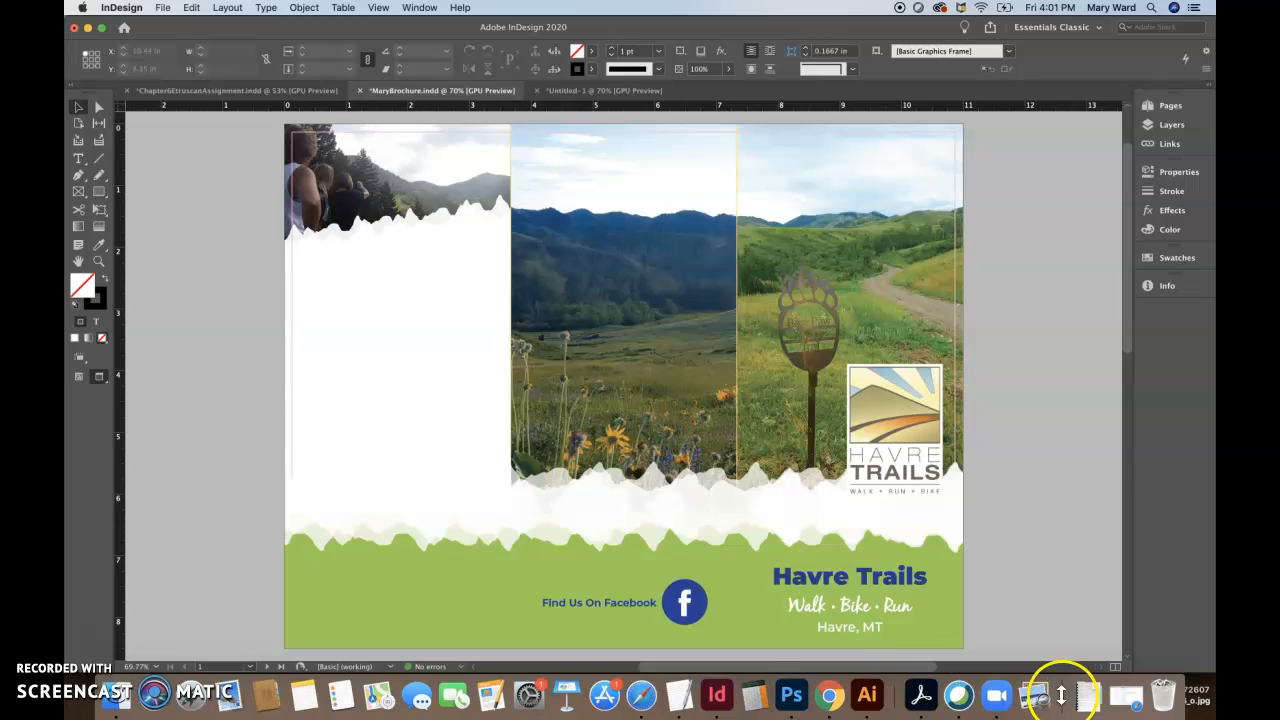
- Open the recent file BrochureText.pdf with Adobe Acrobat and copy all of its text
click(113, 708)
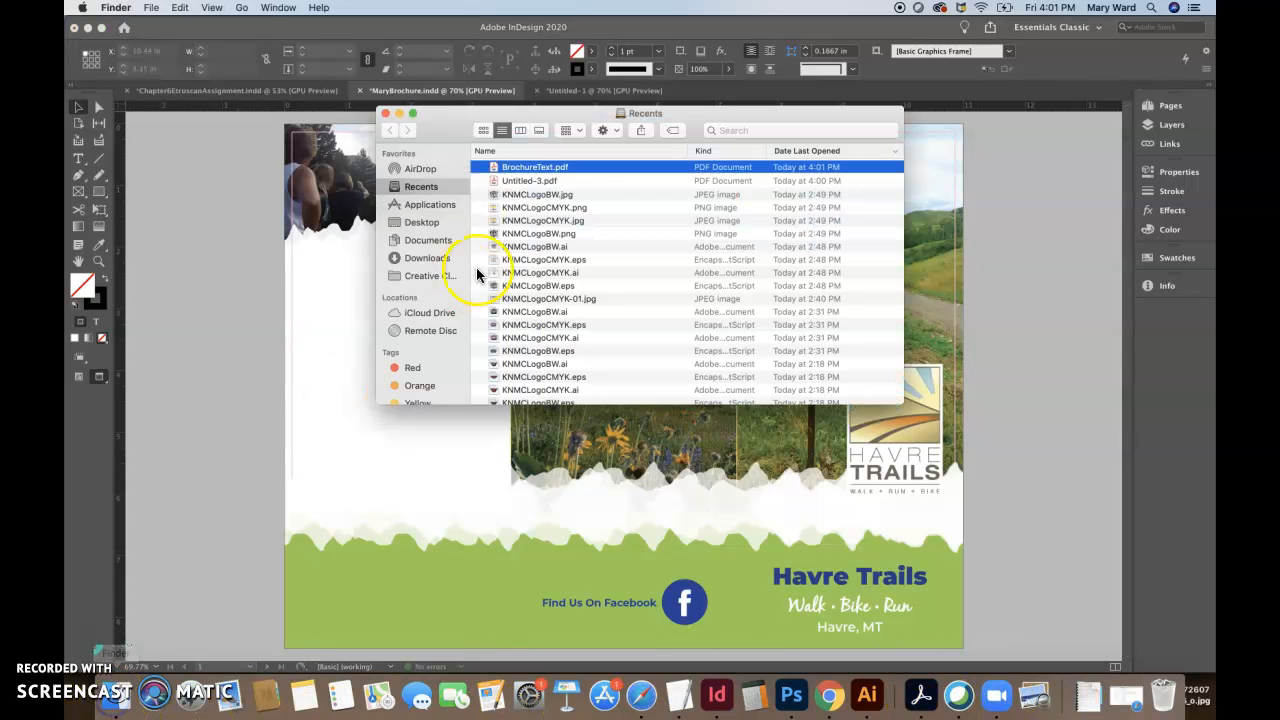
right_click(521, 174)
mouse_move(545, 188)
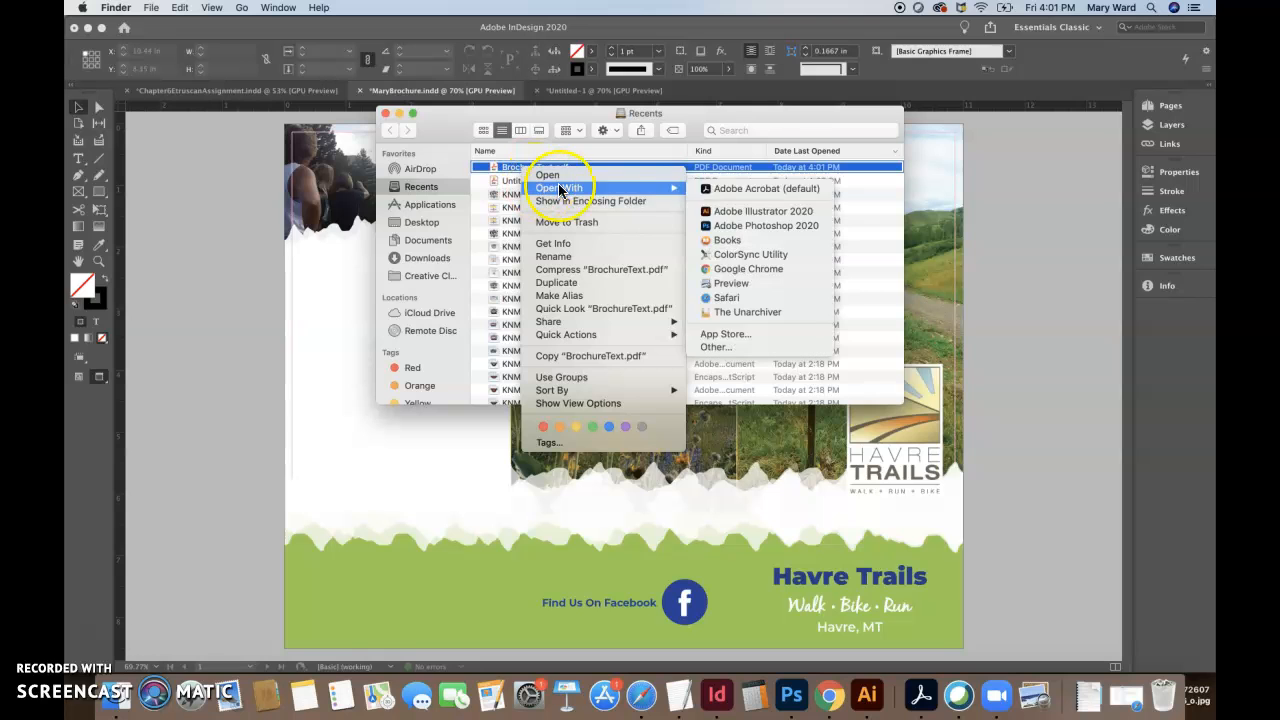
click(741, 189)
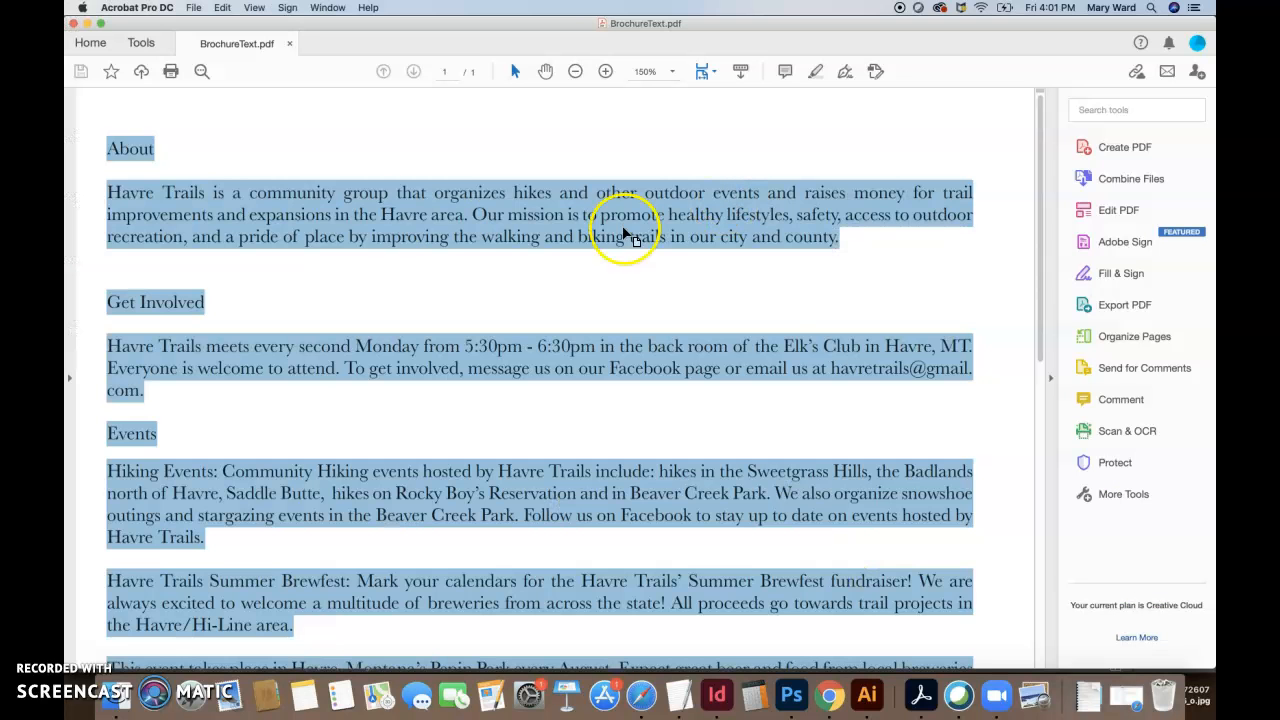
click(165, 180)
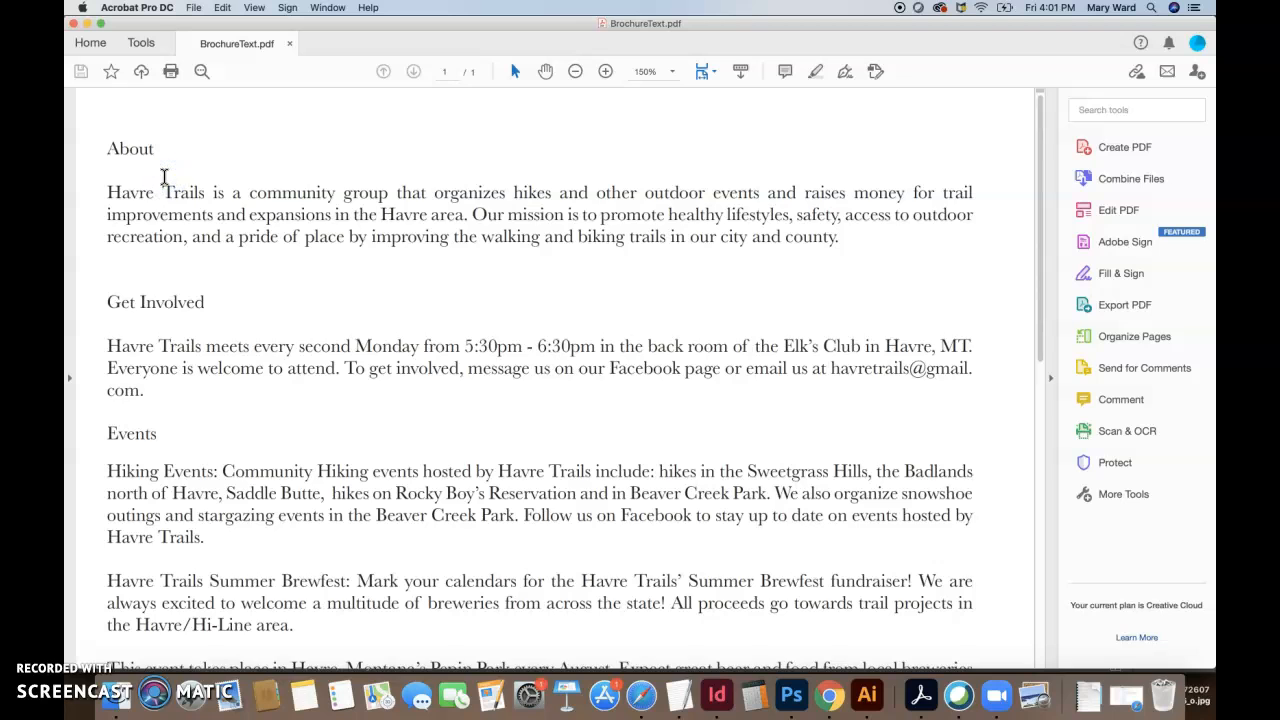
key(super+a)
key(super+c)
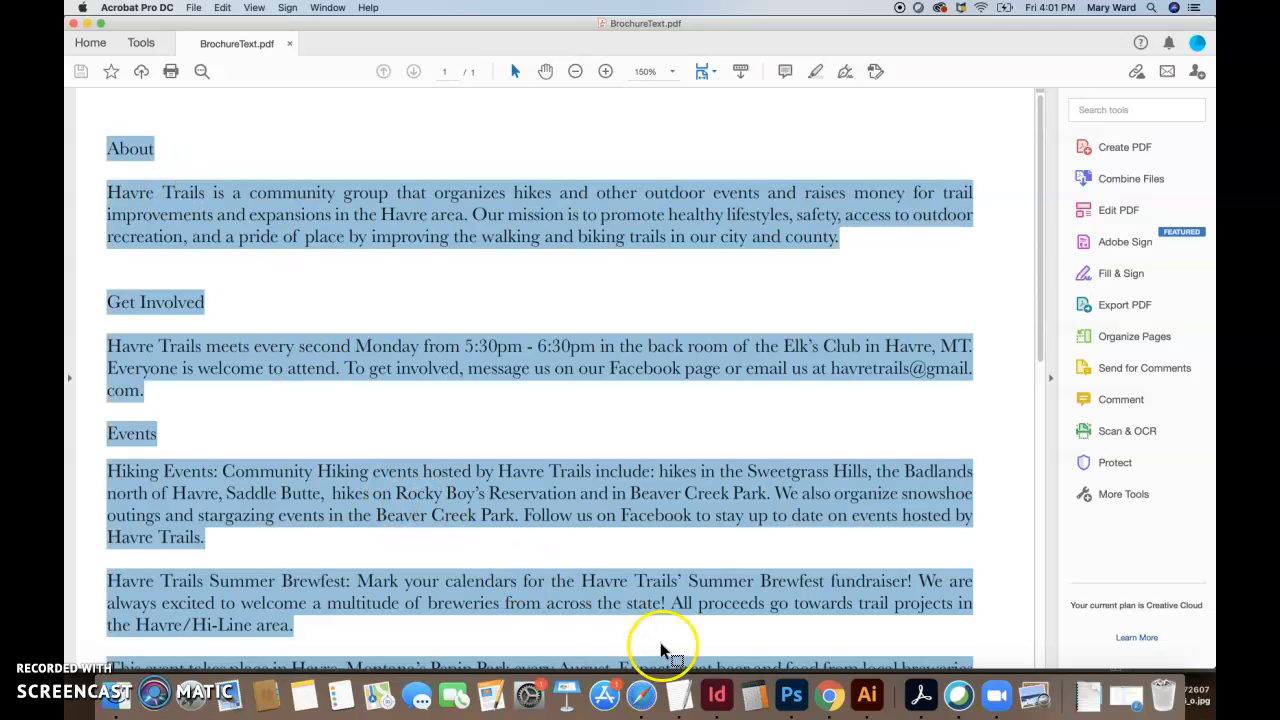
- Switch back to InDesign and go to page 2 of the brochure
click(717, 695)
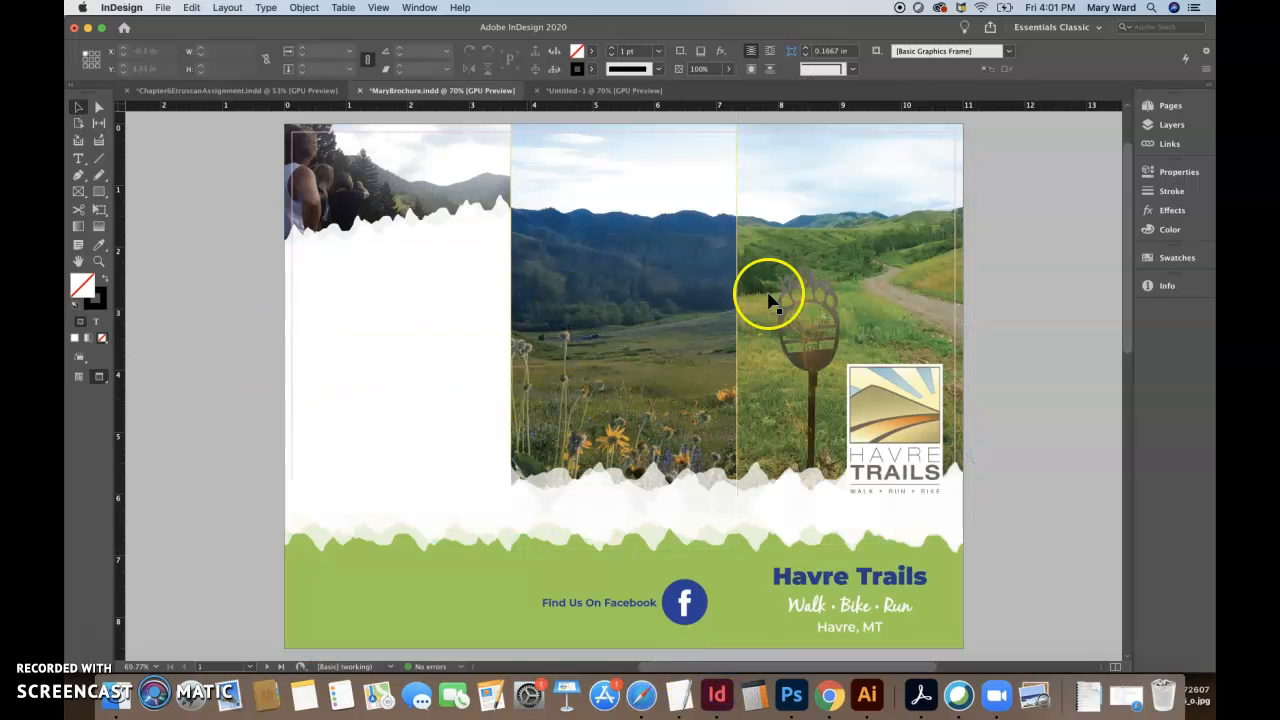
click(1171, 107)
click(1172, 107)
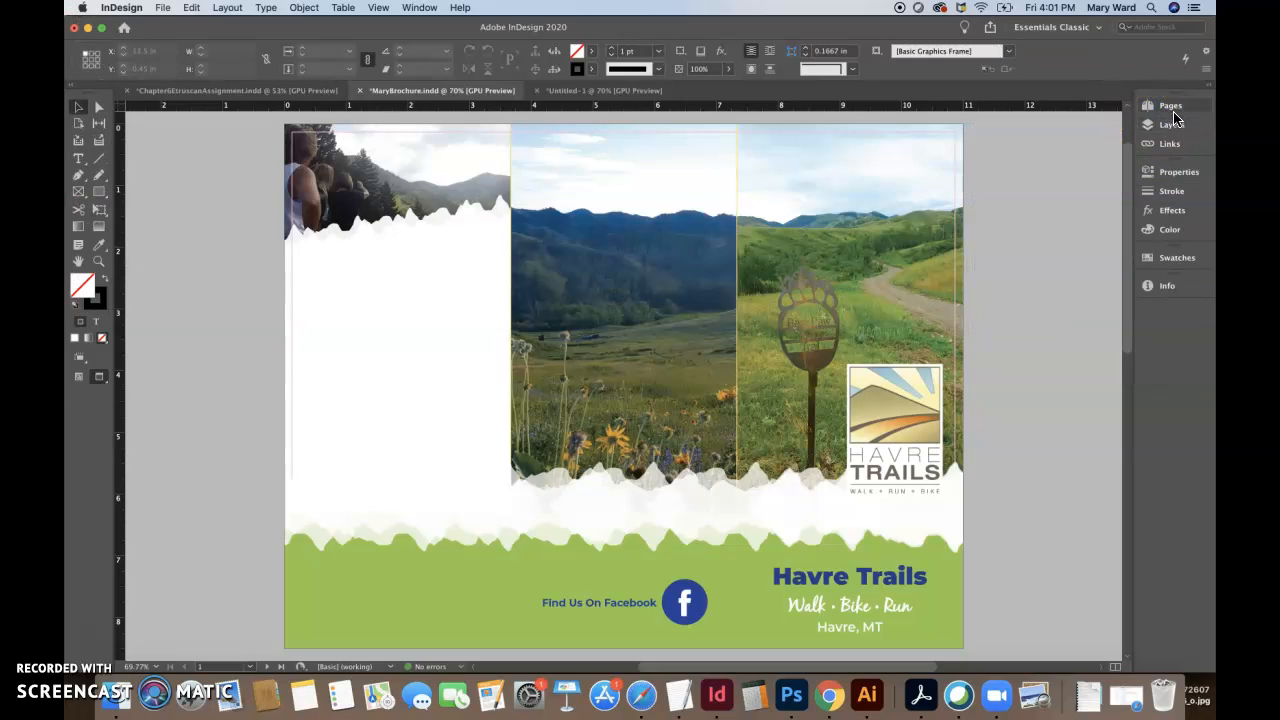
click(1174, 110)
double_click(995, 215)
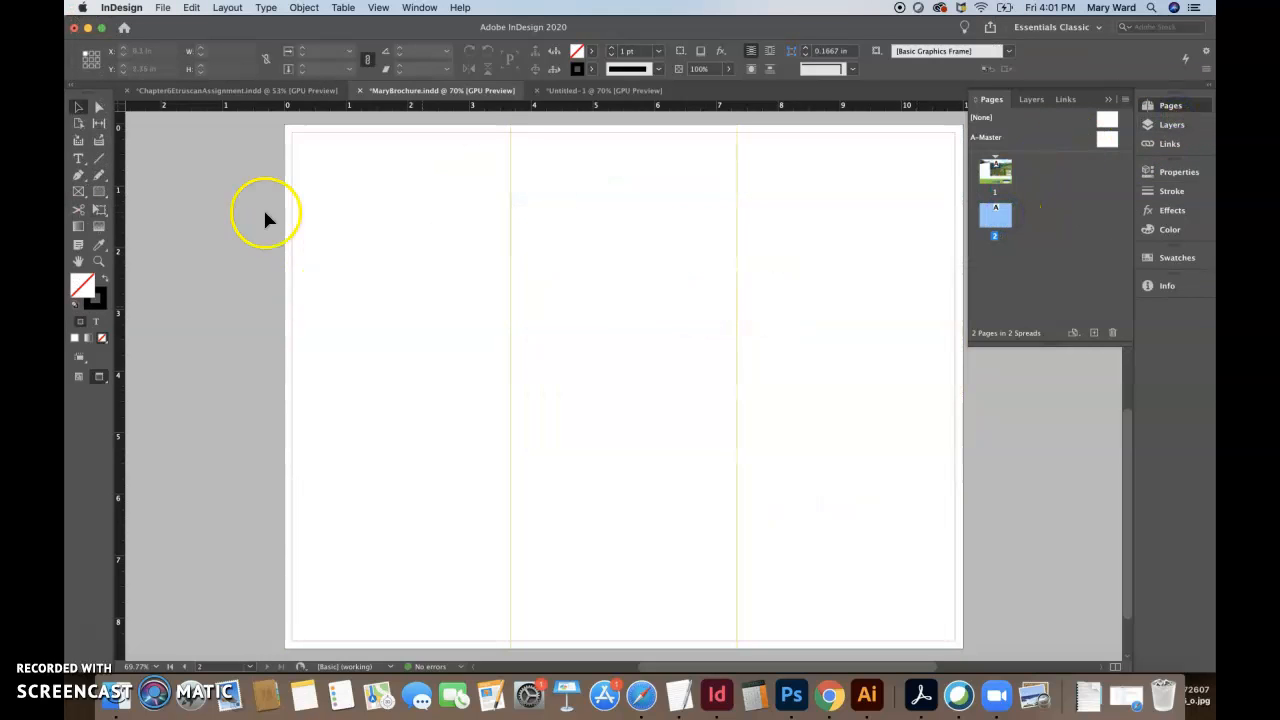
- Draw a text frame about 3.18 by 8.08 in over page 2's first panel and paste the copied brochure text into it
click(79, 159)
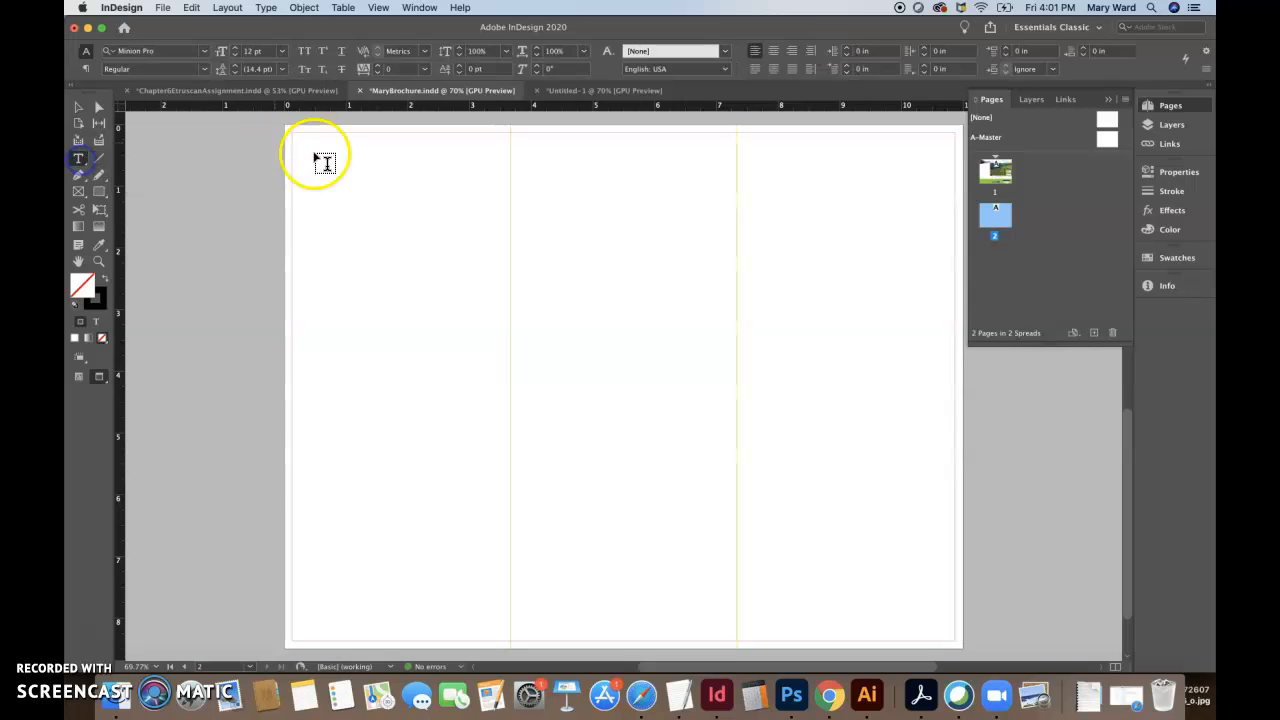
drag(311, 155, 491, 635)
key(super+v)
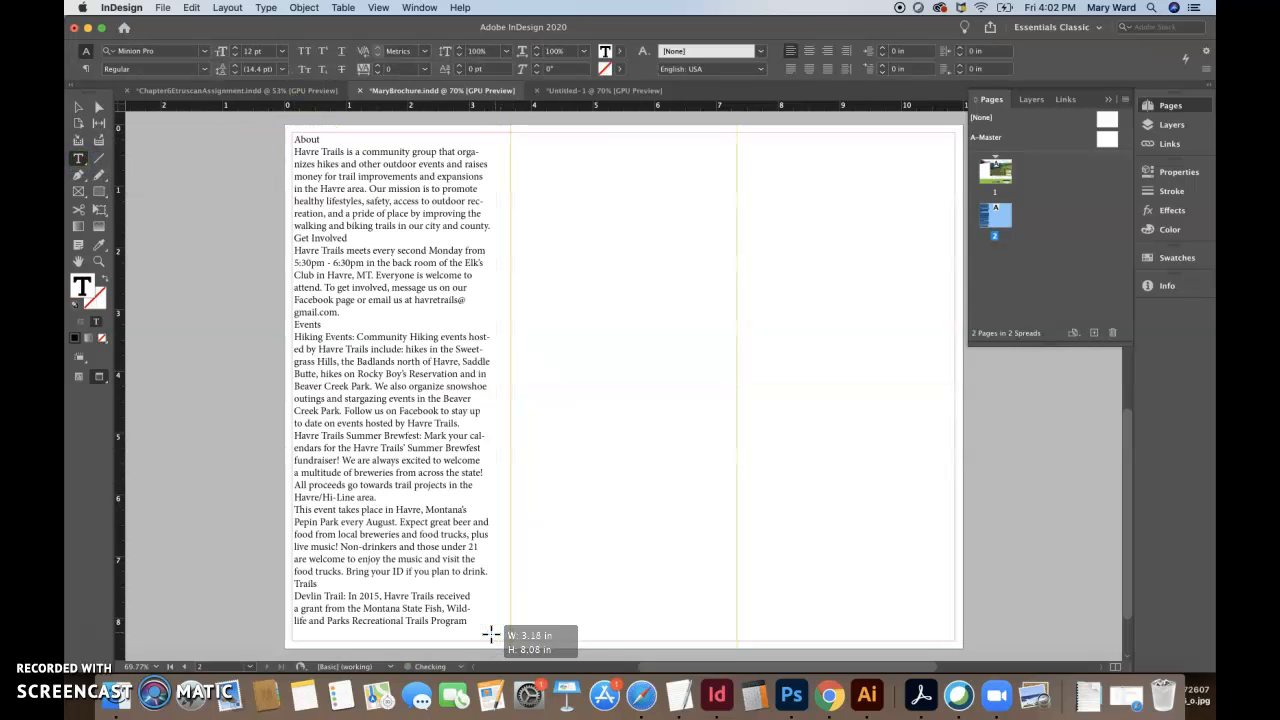
- Thread the first frame's overflow text into a new frame about 3.28 by 8.08 in on page 2's middle panel
click(79, 107)
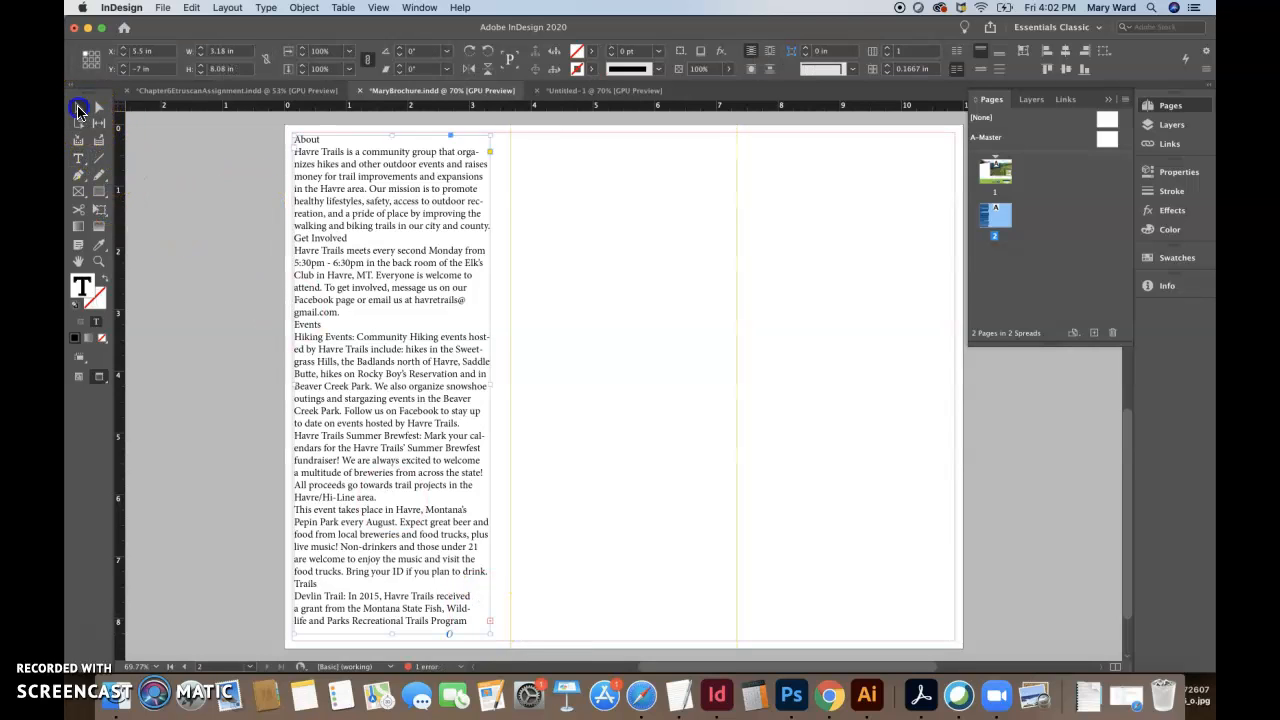
click(176, 205)
click(309, 232)
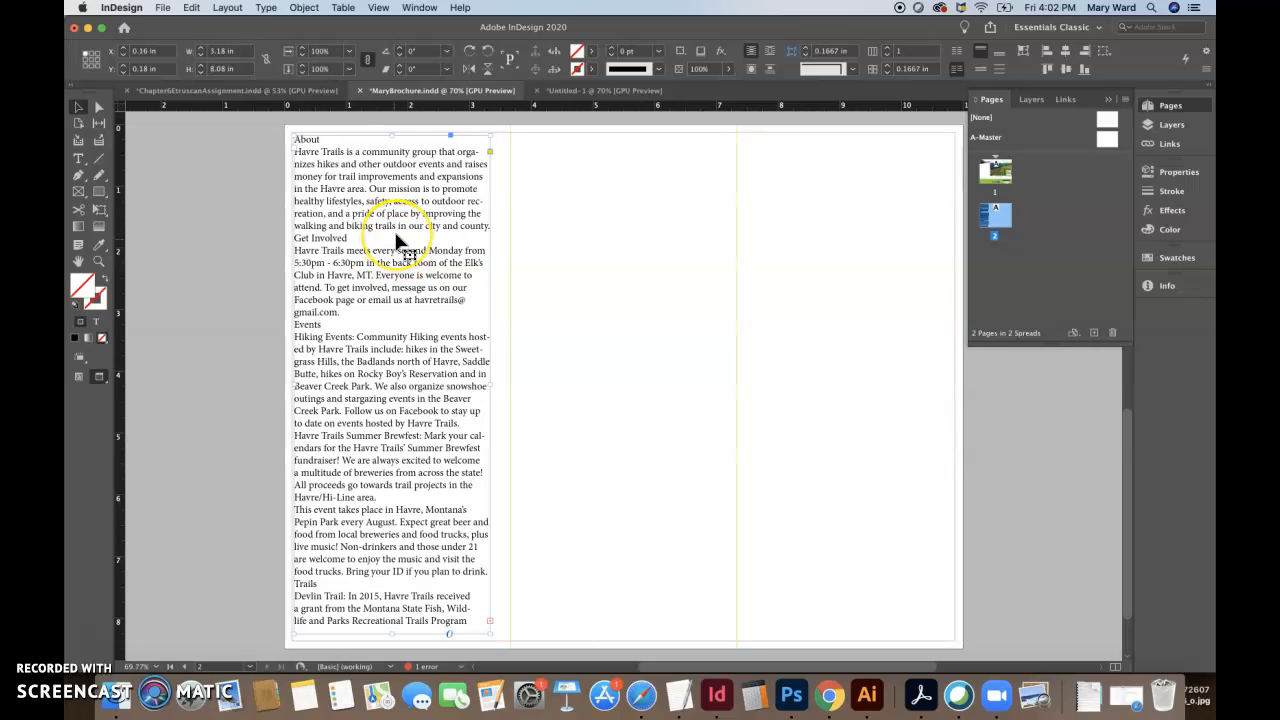
click(489, 620)
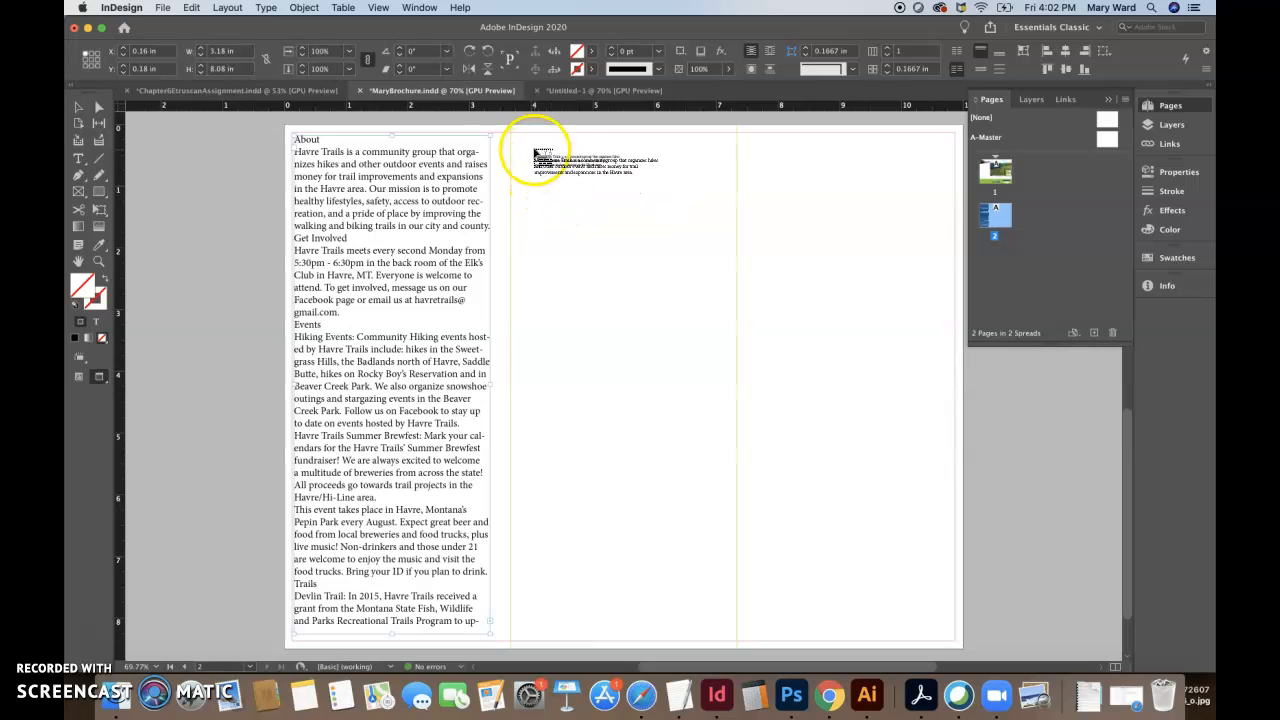
drag(520, 134, 724, 635)
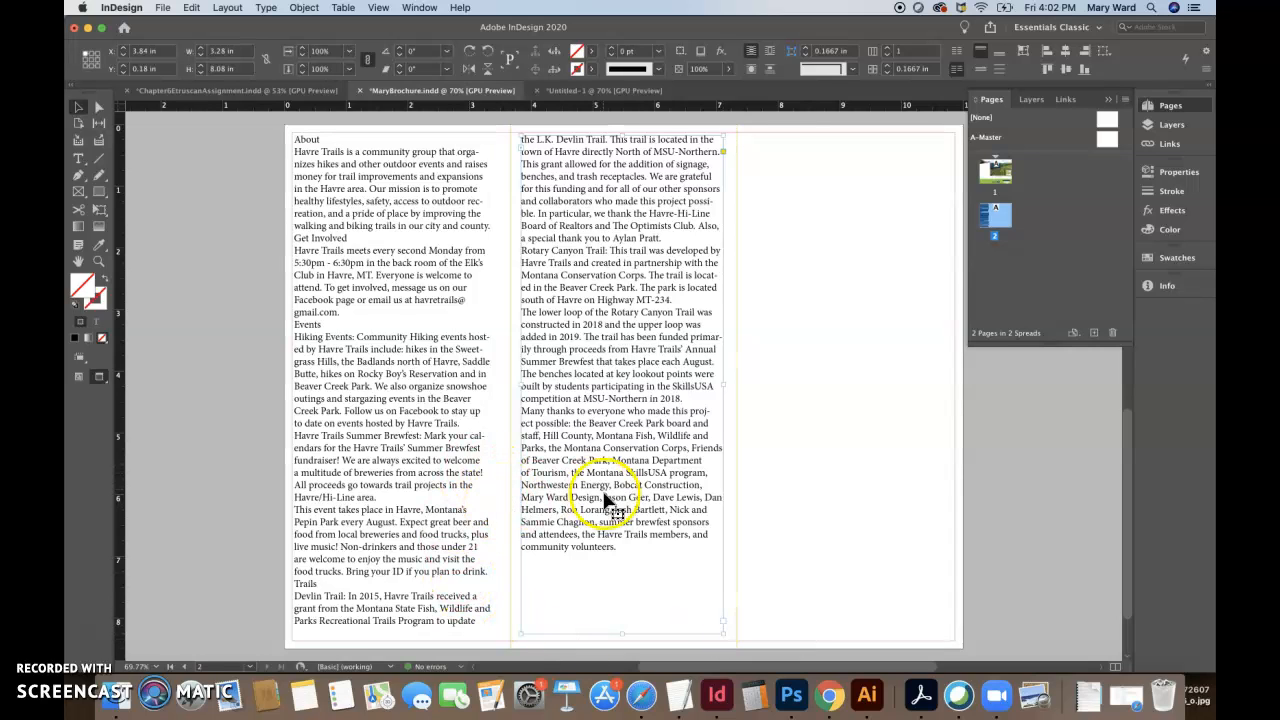
- Shorten the two threaded text frames on page 2 to about 4.52 in and 4.84 in high to reflow the text
click(161, 217)
click(347, 247)
click(603, 242)
click(428, 289)
click(614, 317)
click(478, 349)
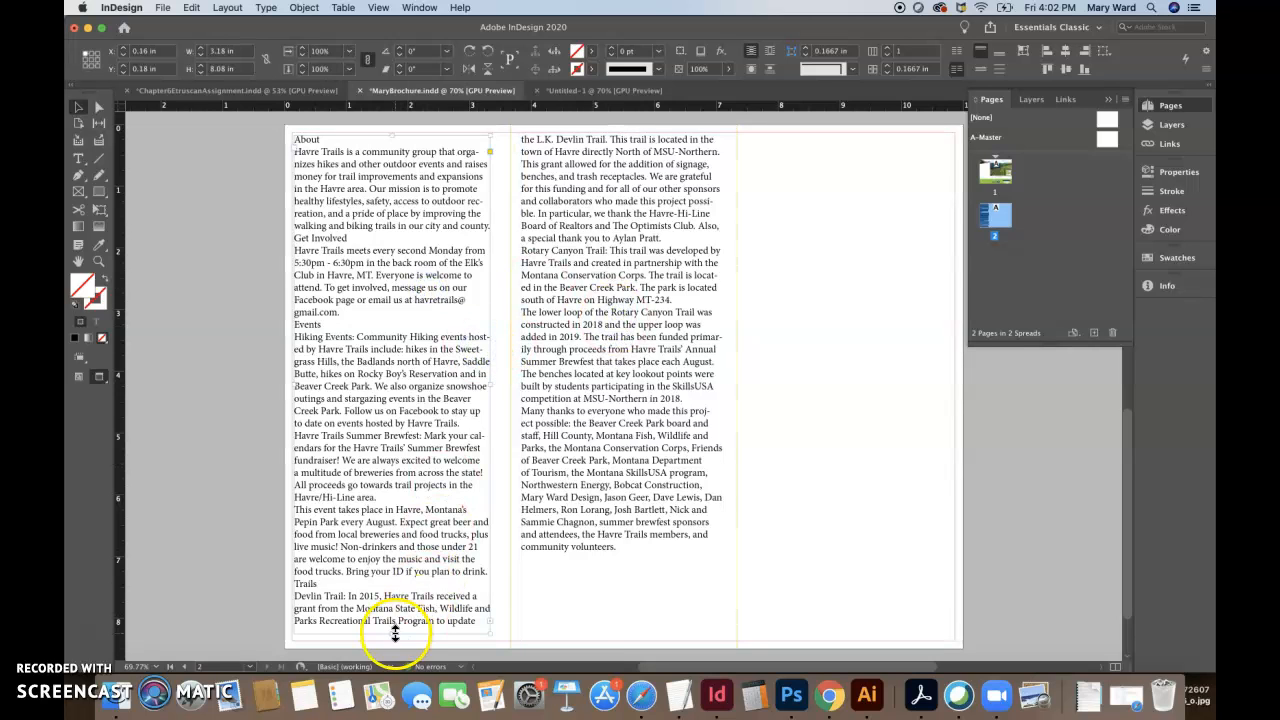
drag(393, 622, 401, 414)
click(588, 218)
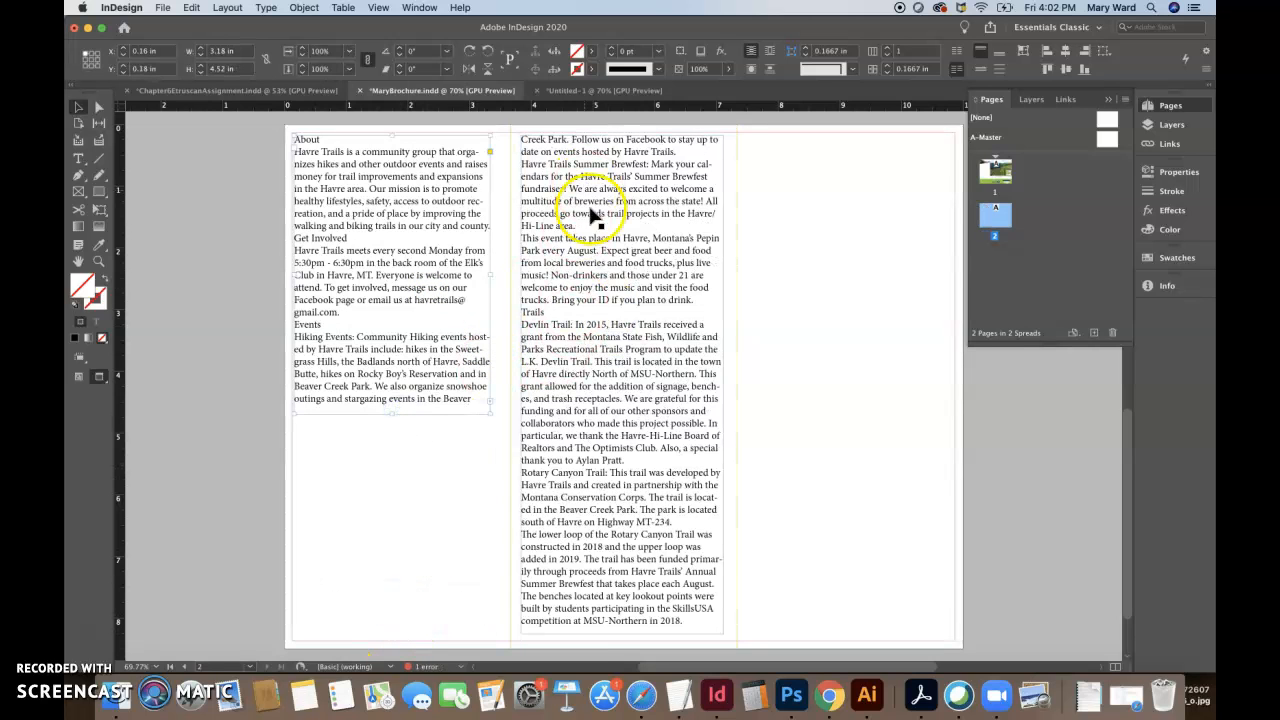
click(590, 628)
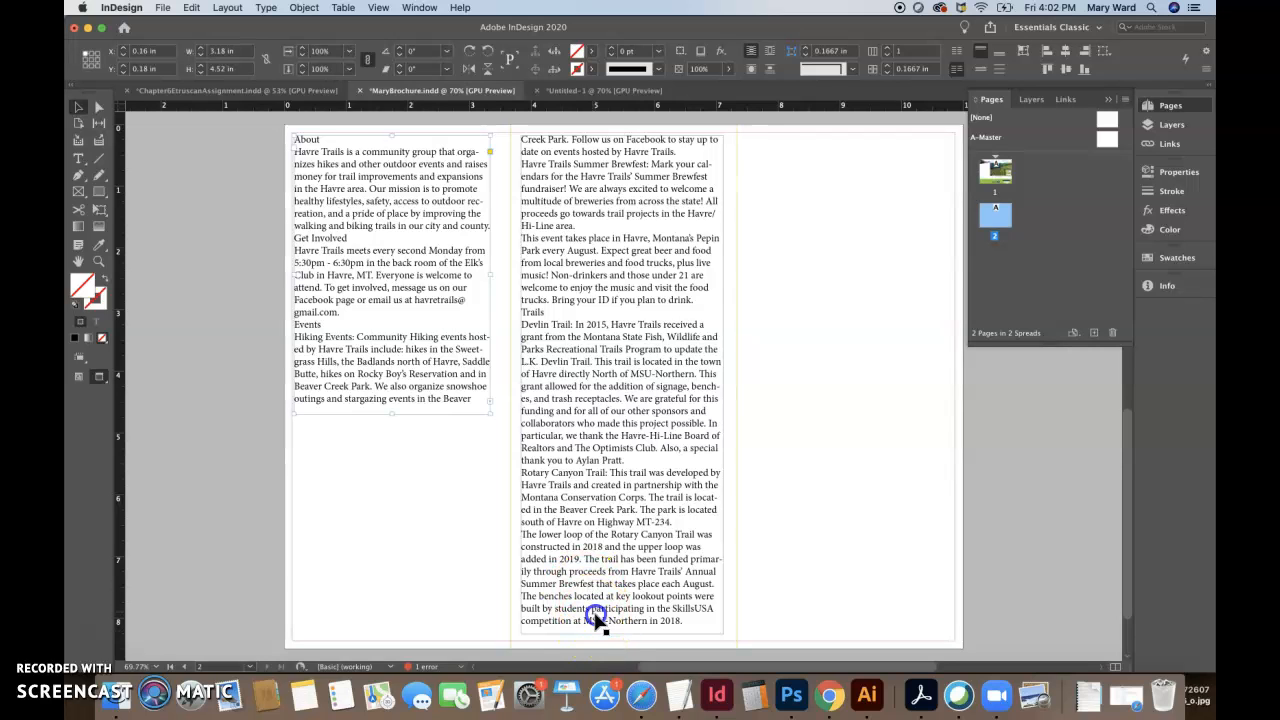
drag(625, 636, 623, 434)
- Extend both threaded text frames on page 2 back down to the bottom margin
click(473, 372)
drag(391, 410, 392, 630)
click(627, 397)
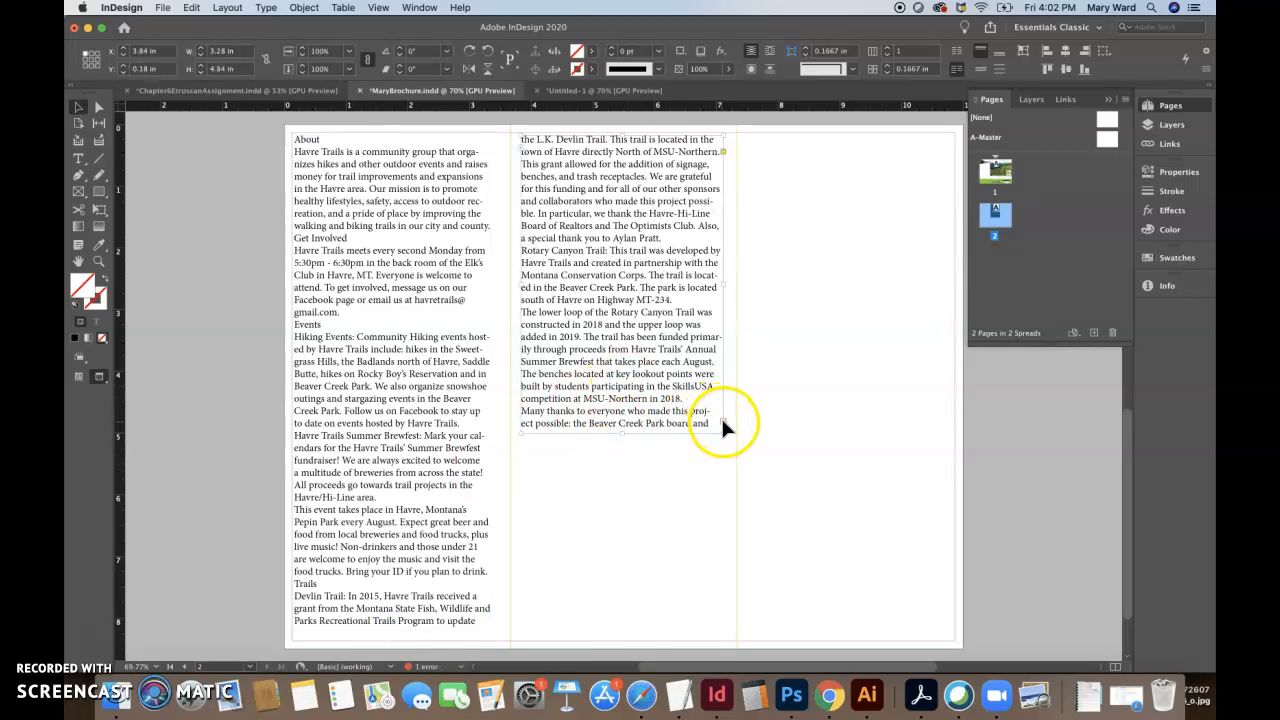
drag(623, 433, 640, 634)
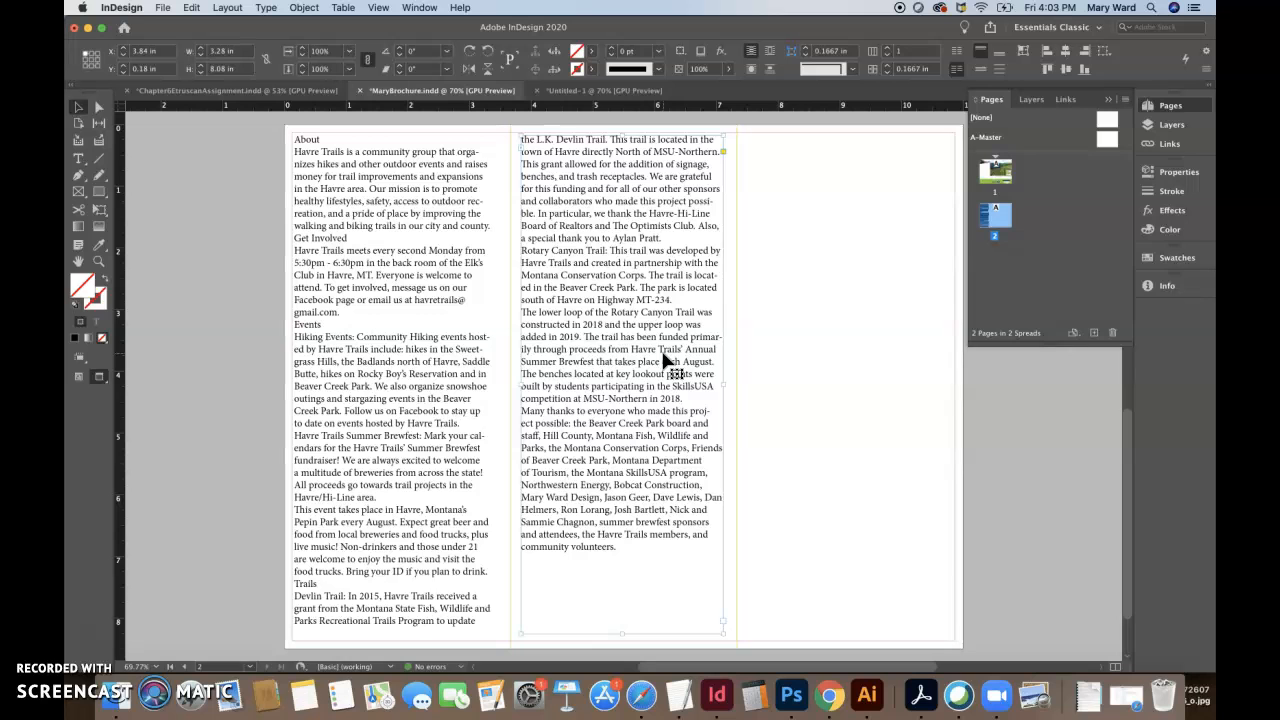
- Examine the text, heading and photo layout on both pages of the finished sample brochure, Untitled-1, with its frames and guides shown
click(572, 92)
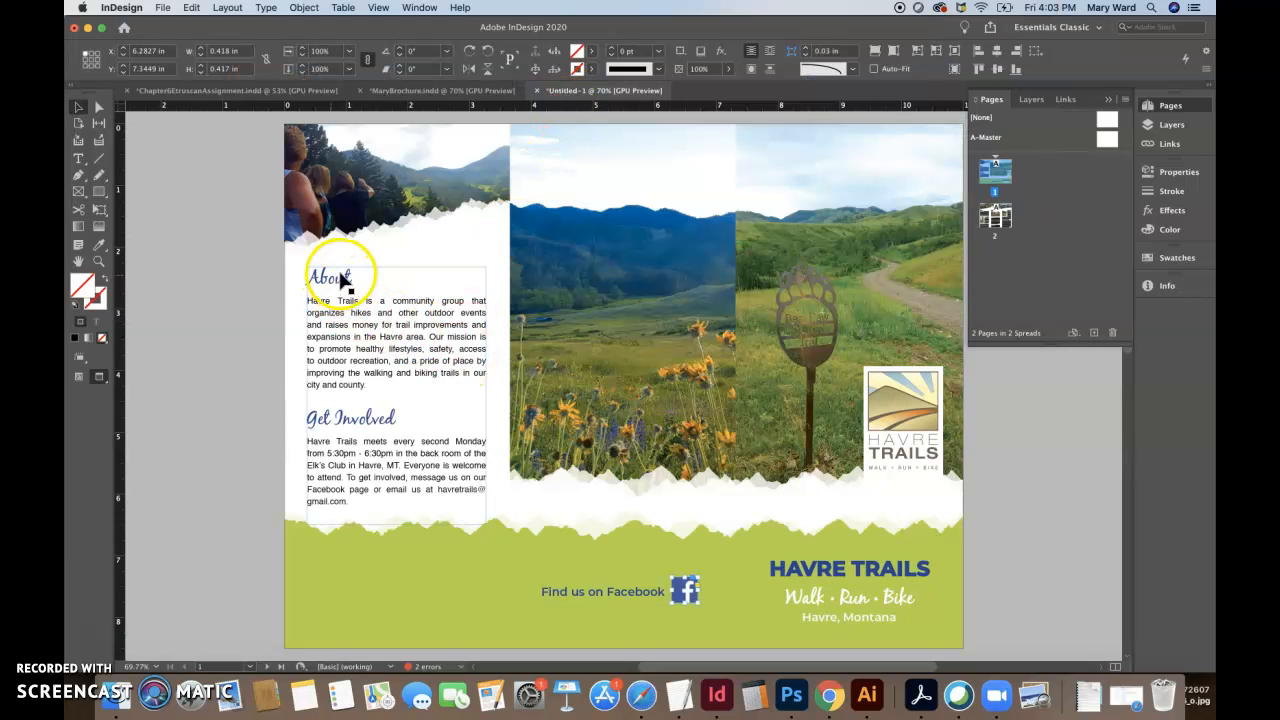
scroll(400, 420, down, 4)
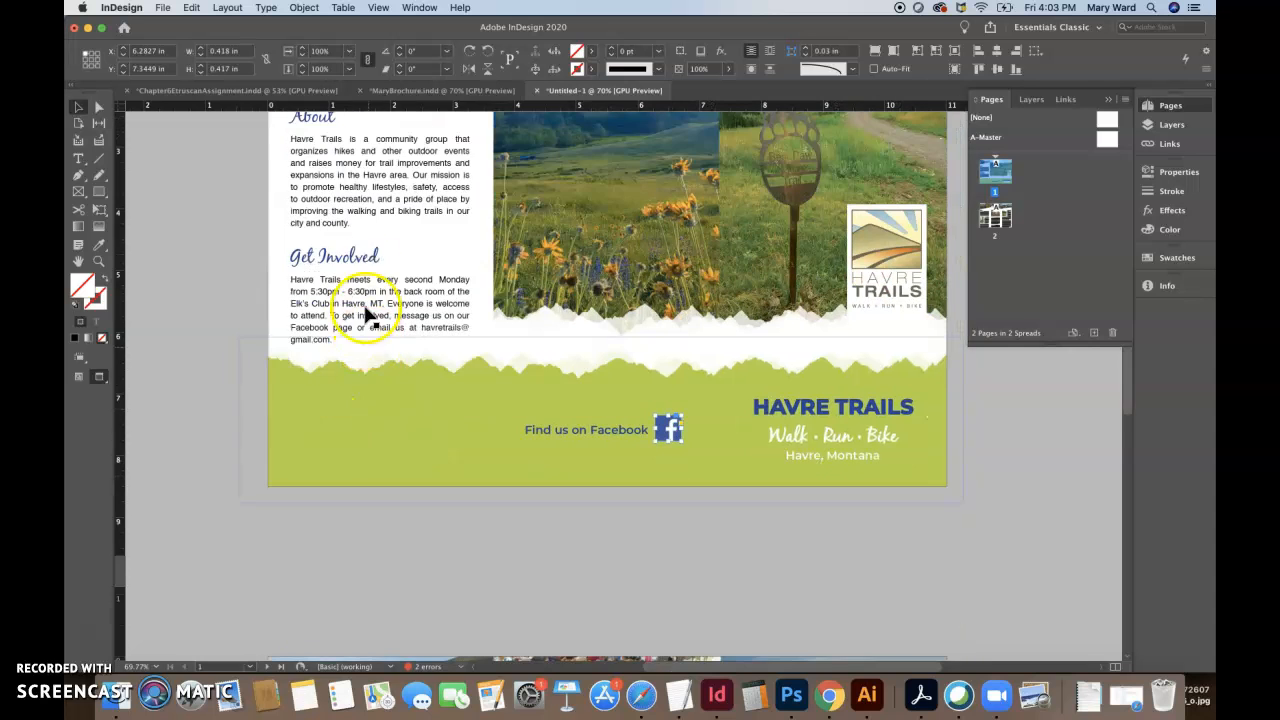
scroll(370, 300, up, 6)
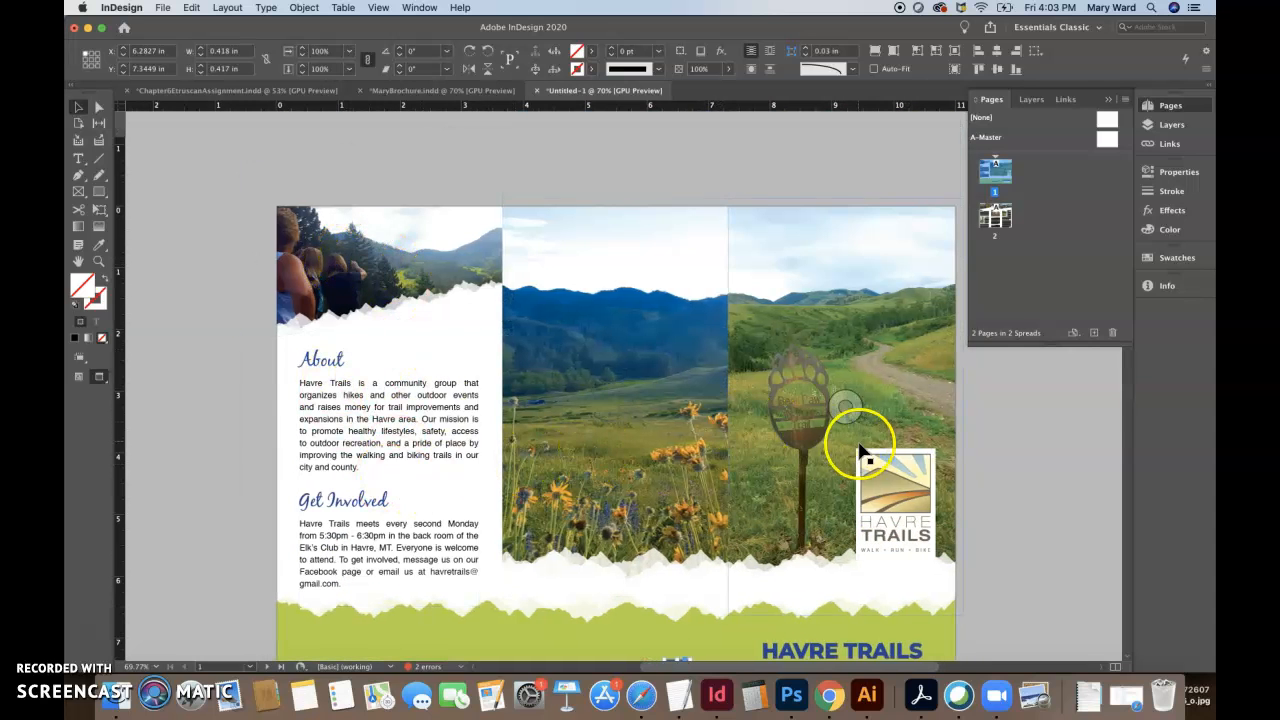
scroll(537, 481, down, 15)
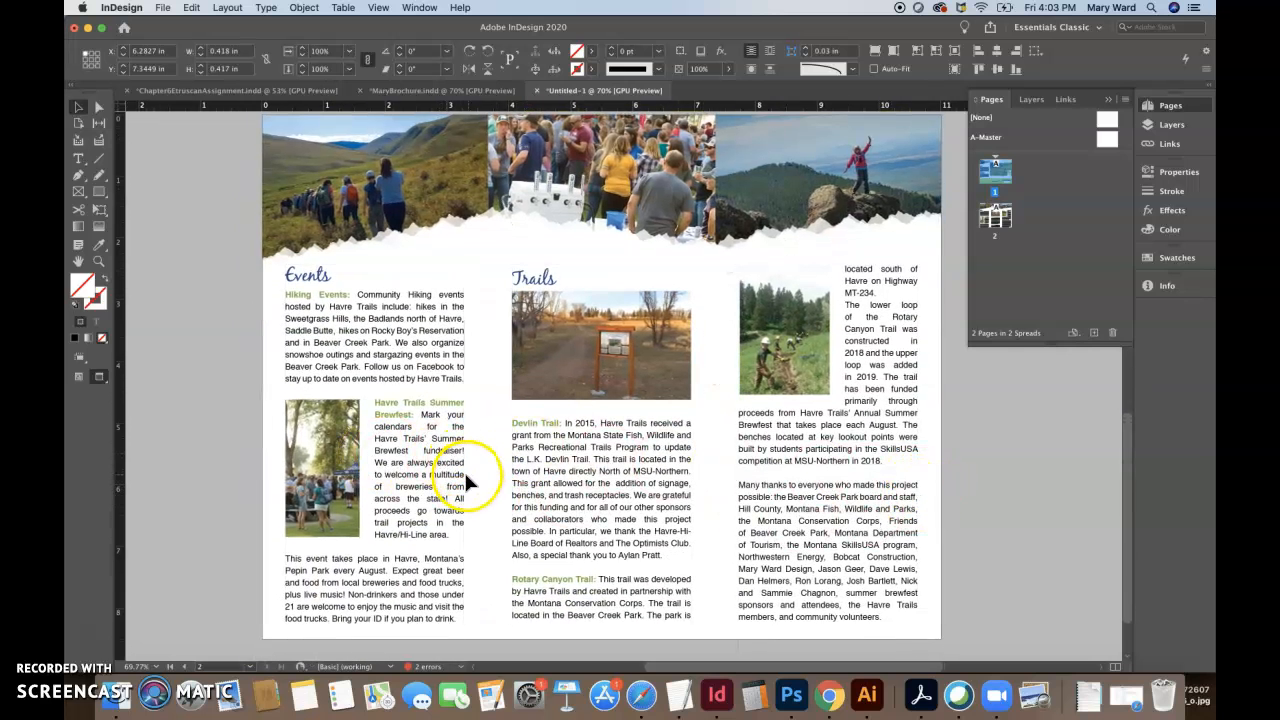
key(w)
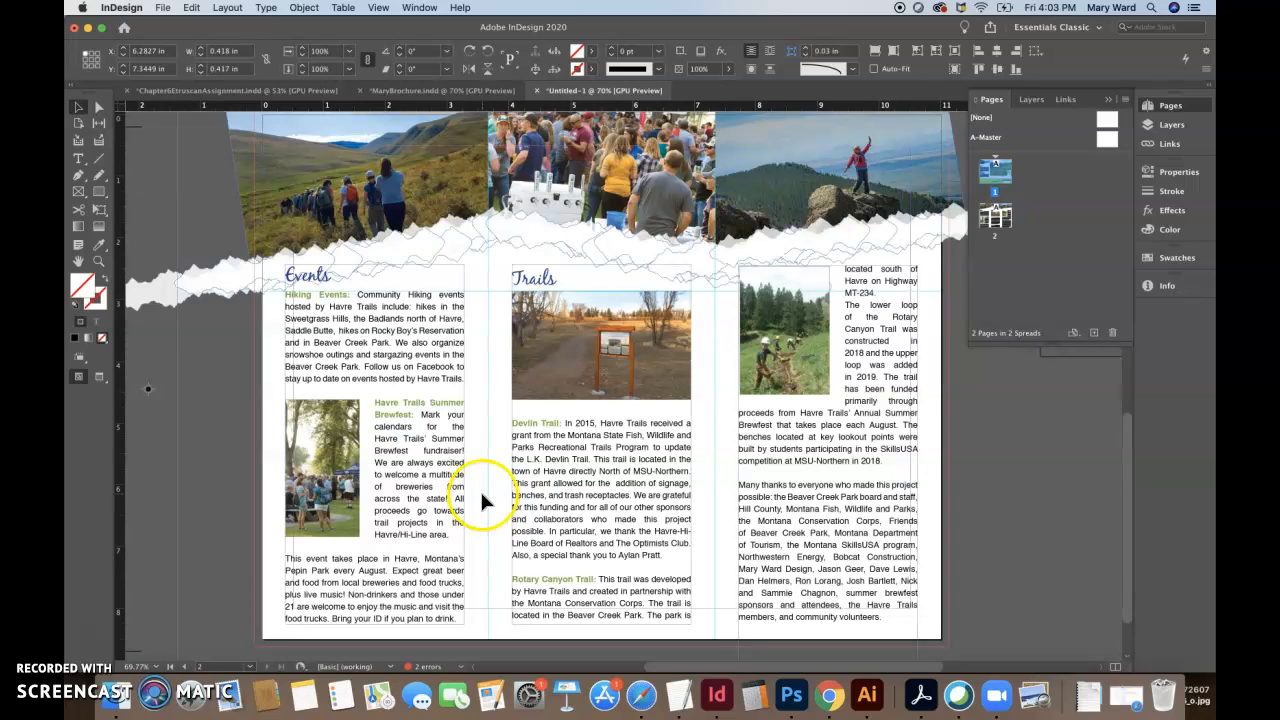
click(489, 508)
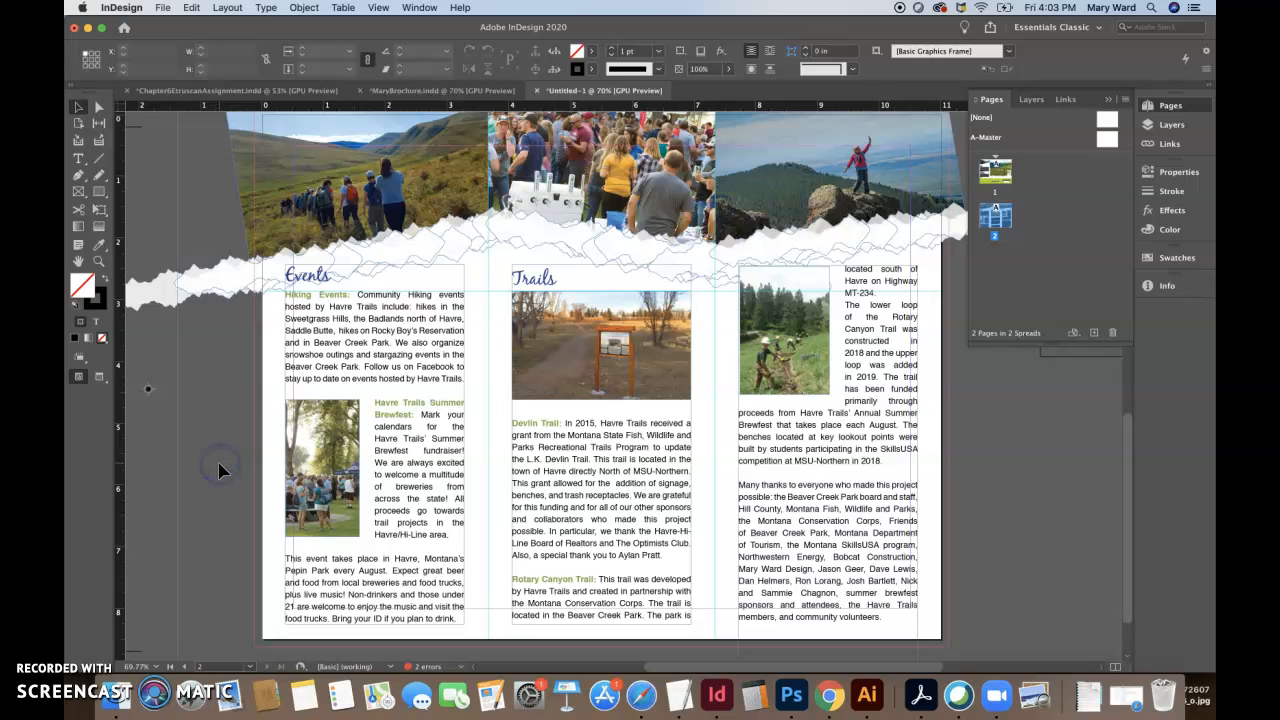
scroll(222, 470, up, 5)
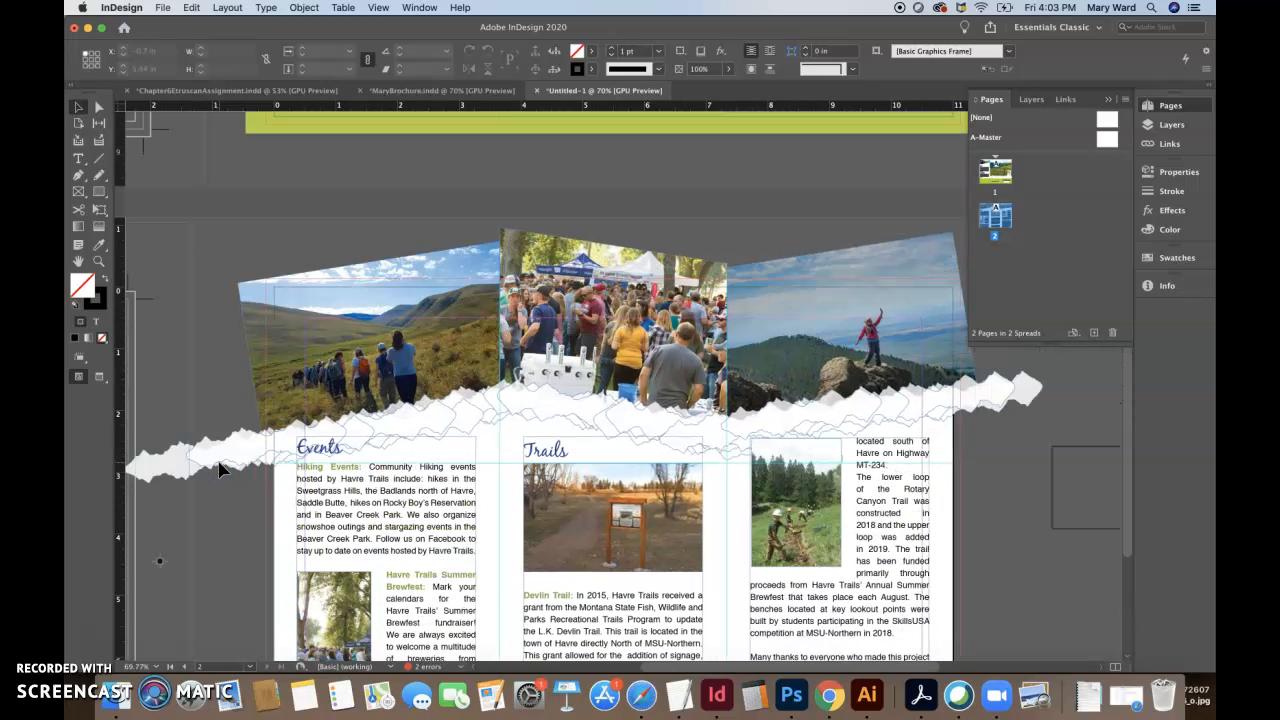
scroll(222, 470, down, 5)
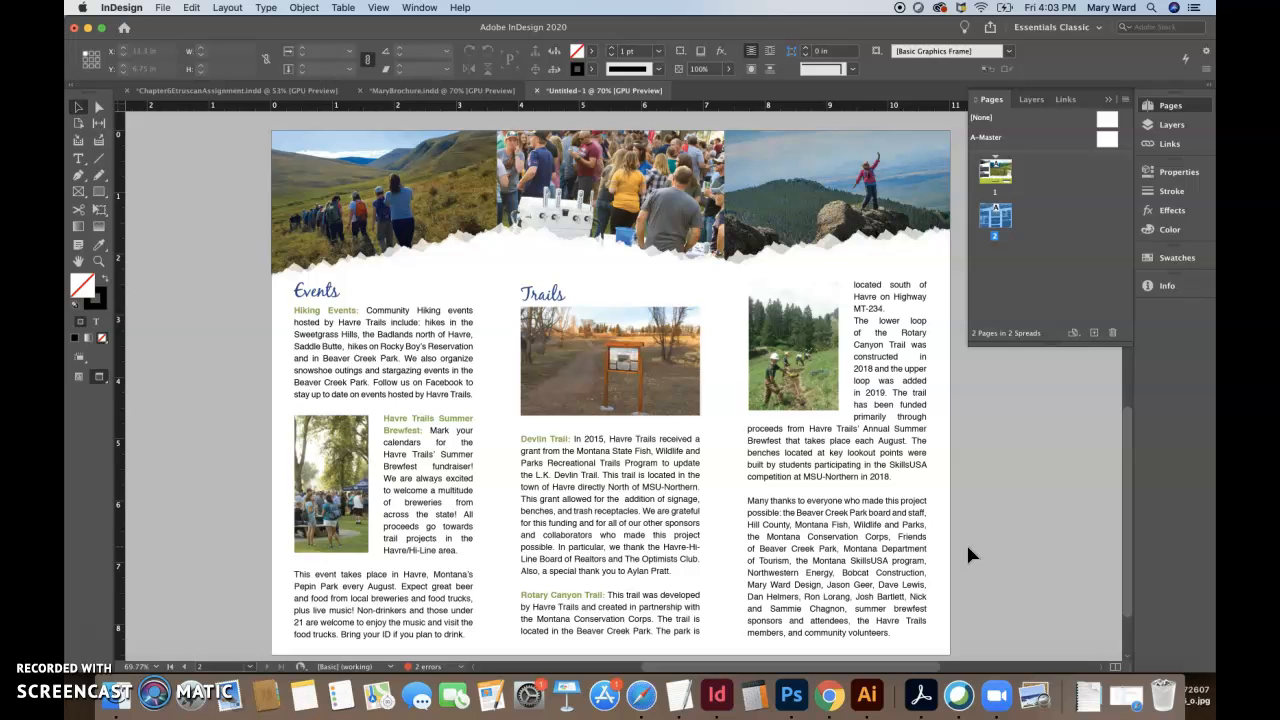
- Return to MaryBrochure.indd and cut the About and Get Involved sections from the first text frame on page 2
click(411, 93)
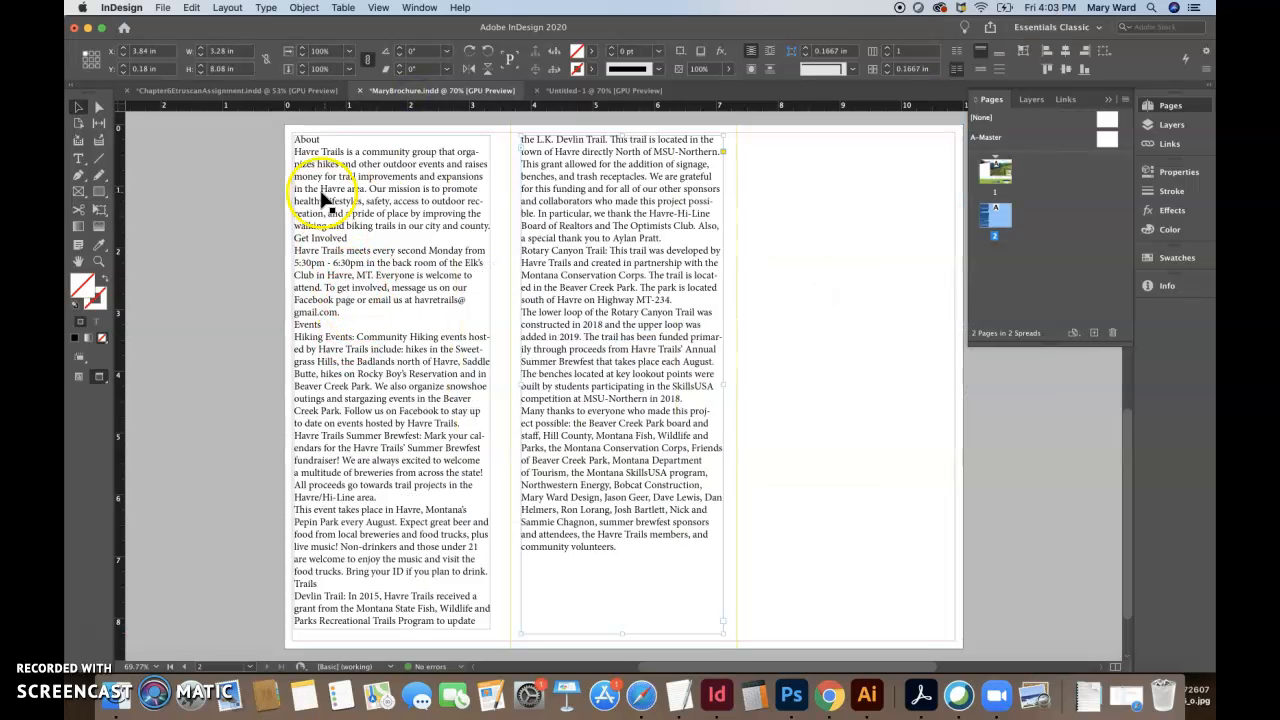
double_click(297, 145)
drag(294, 139, 368, 310)
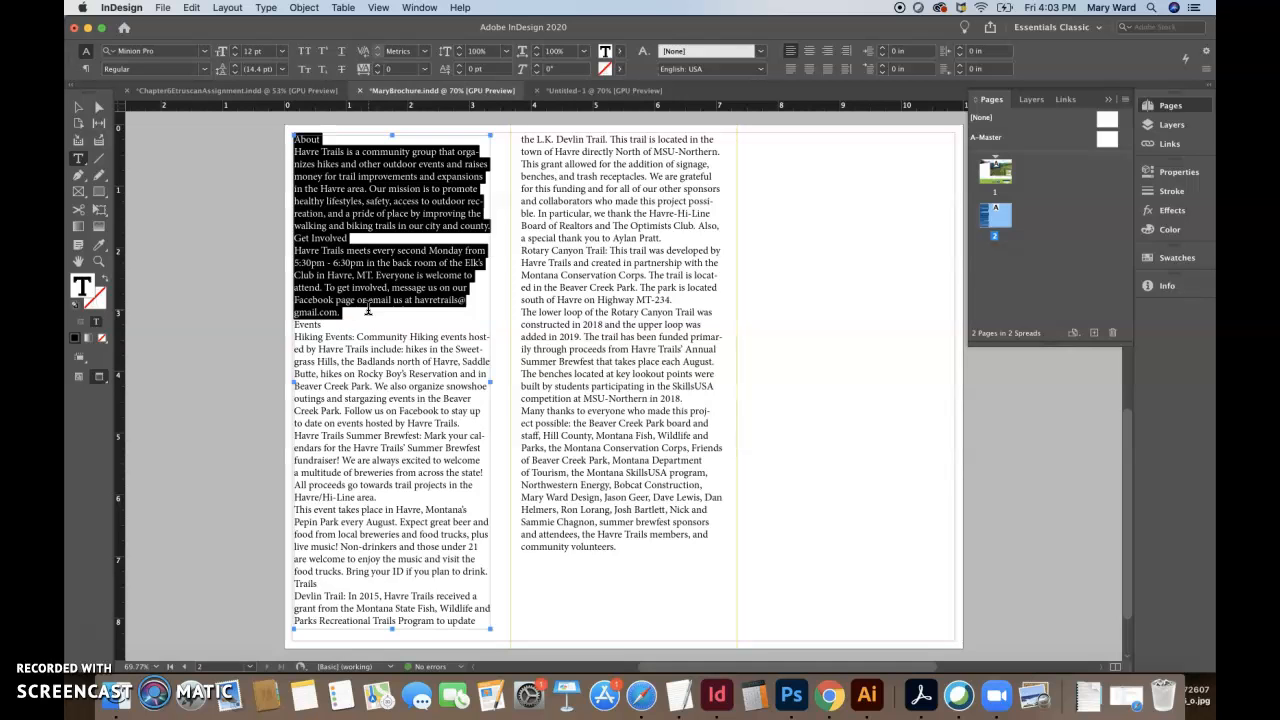
key(BackSpace)
- Place the cut About and Get Involved text on page 1 in a new frame about 3.57 by 3.63 in below the hikers photo
scroll(362, 269, up, 10)
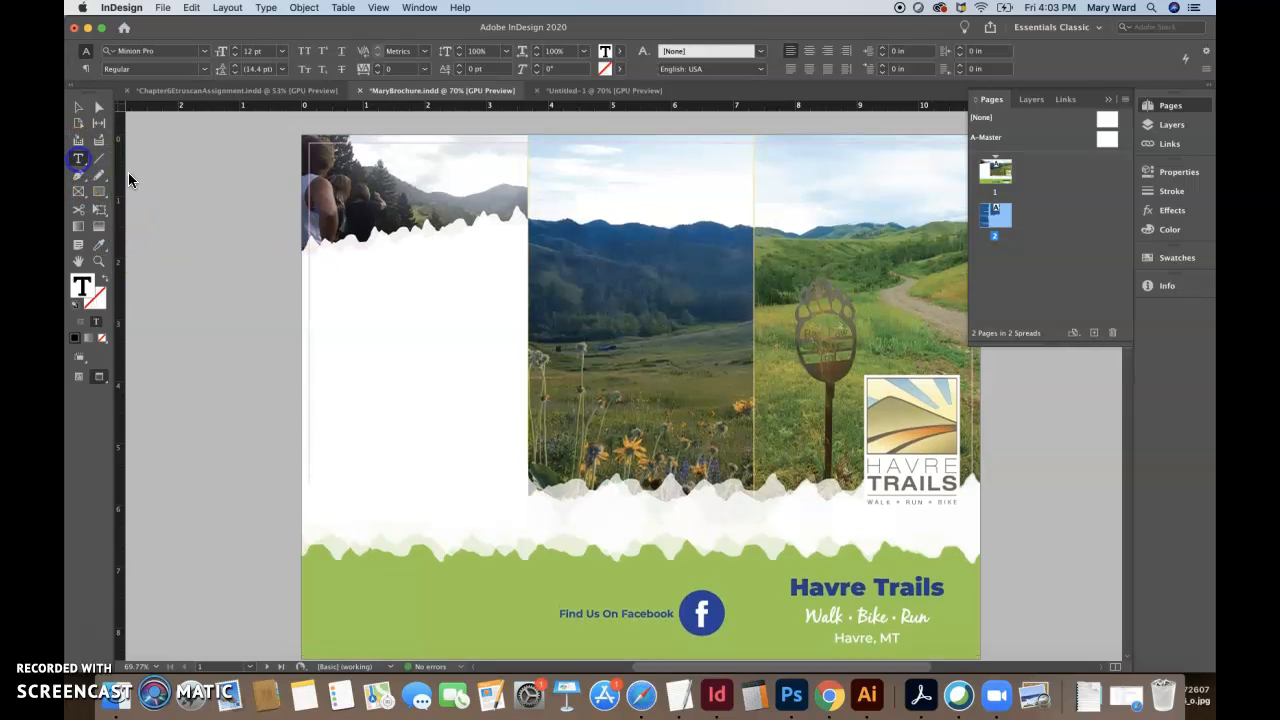
click(1003, 178)
drag(258, 249, 479, 475)
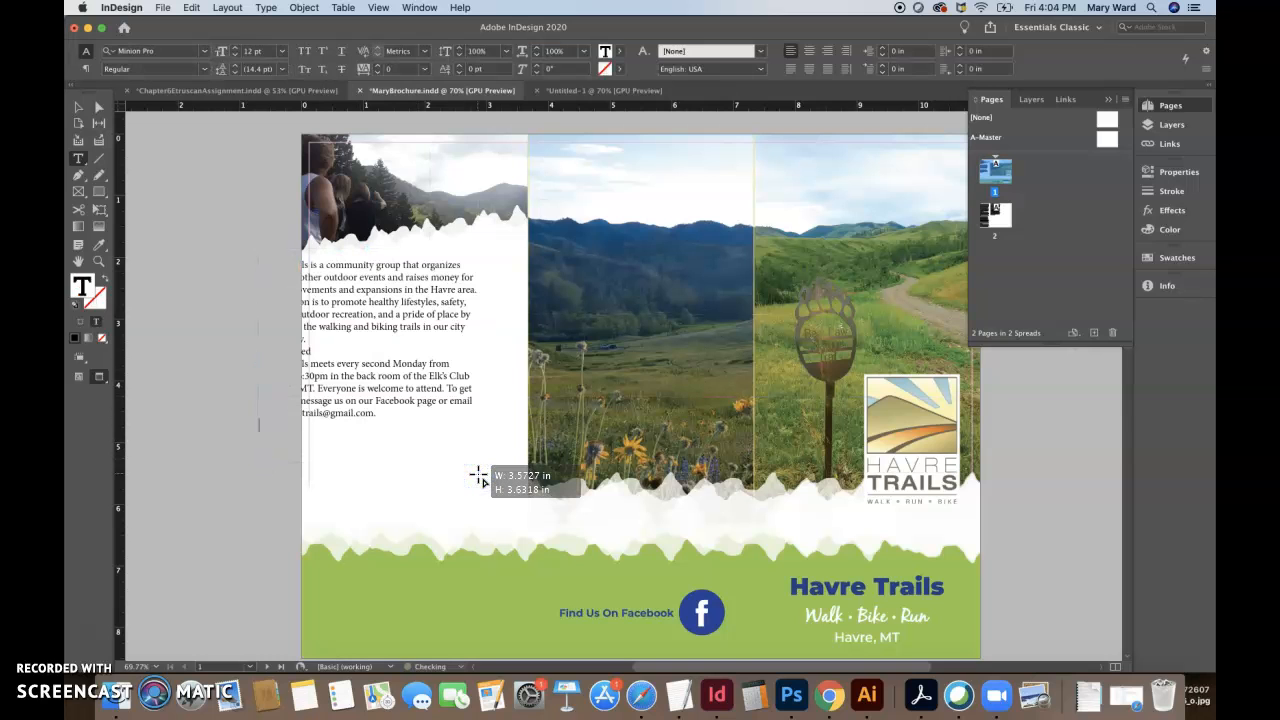
- Move the About text frame inside page 1's left panel and resize it to about 3.22 in wide, clear of the panel edges
click(79, 107)
drag(323, 305, 382, 320)
drag(543, 381, 442, 392)
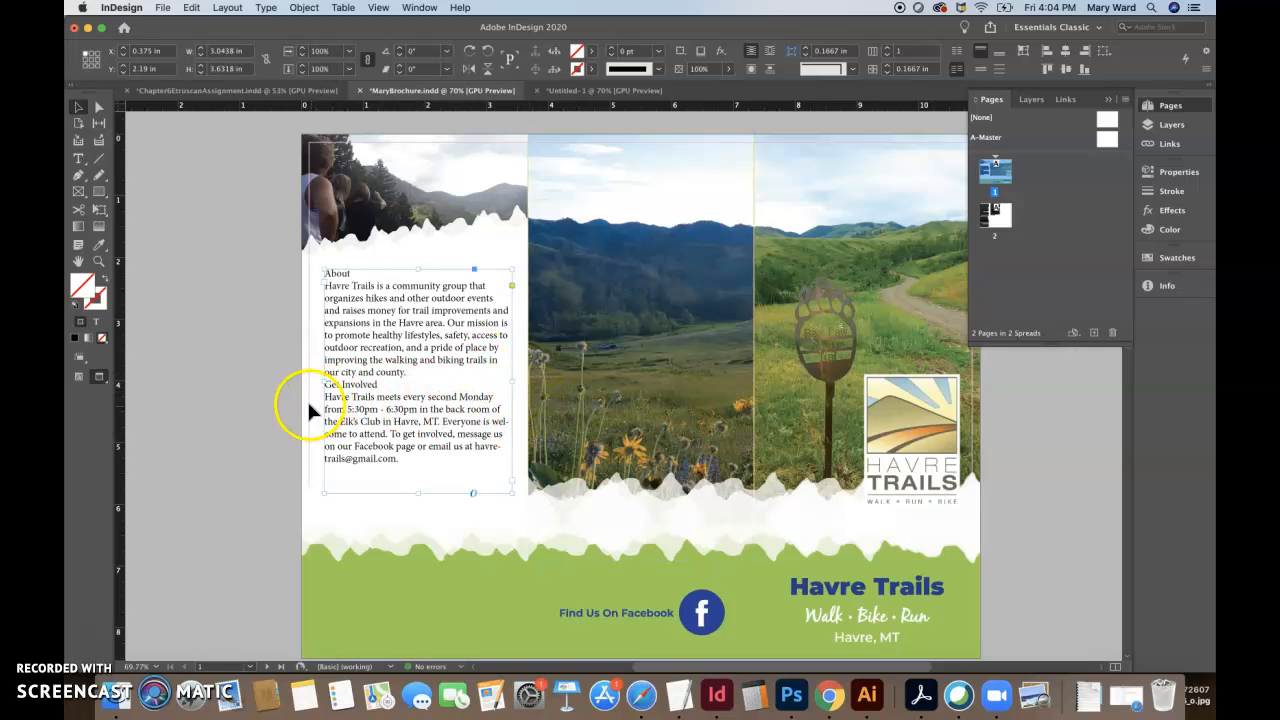
drag(323, 380, 303, 381)
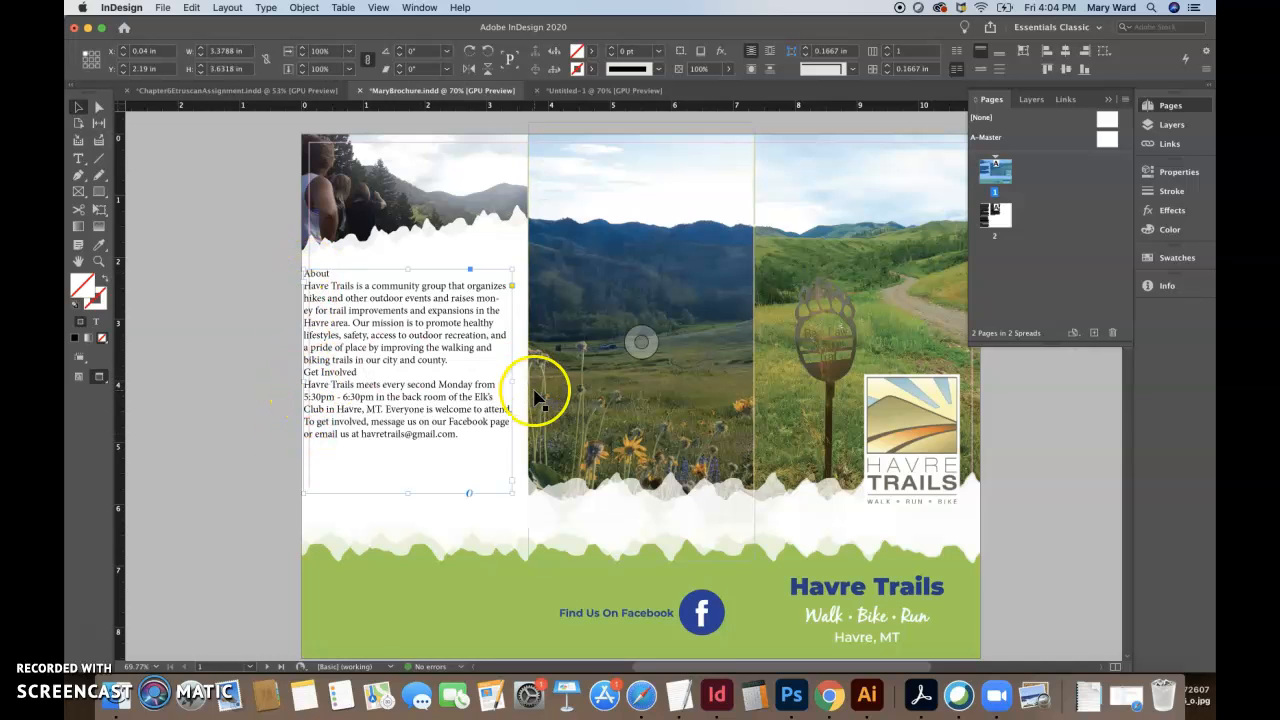
drag(514, 383, 535, 385)
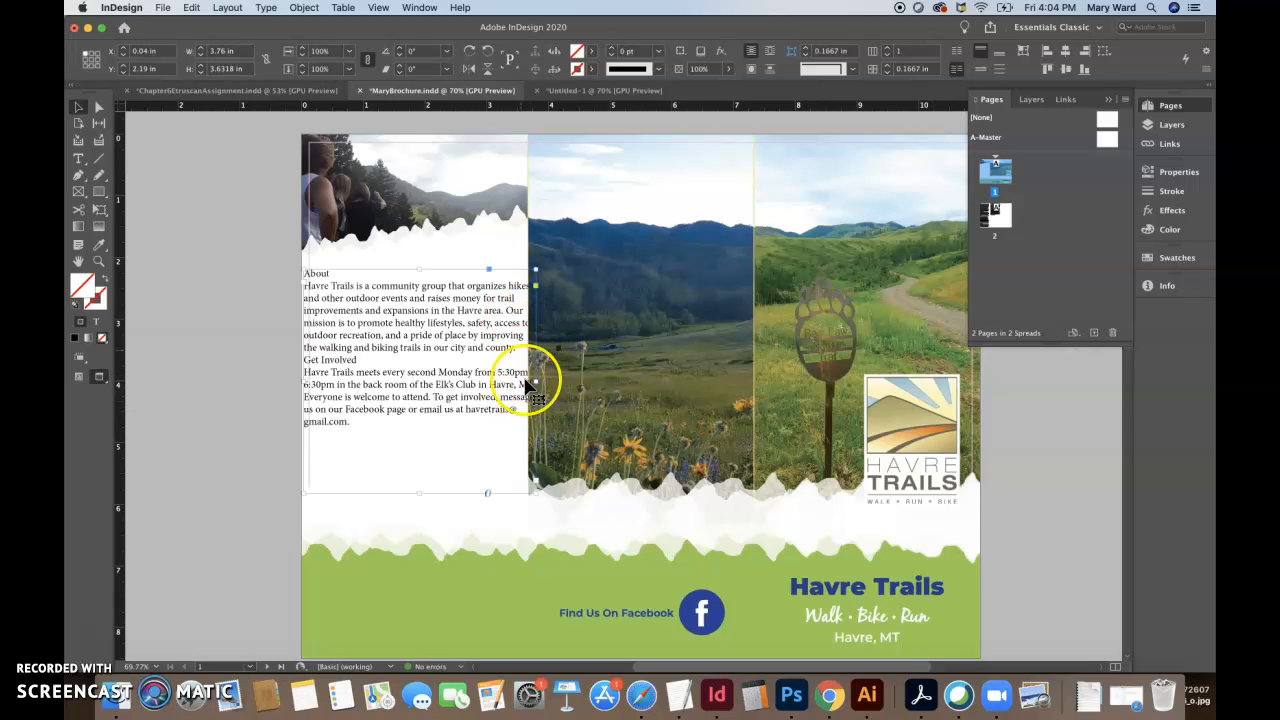
drag(536, 383, 515, 384)
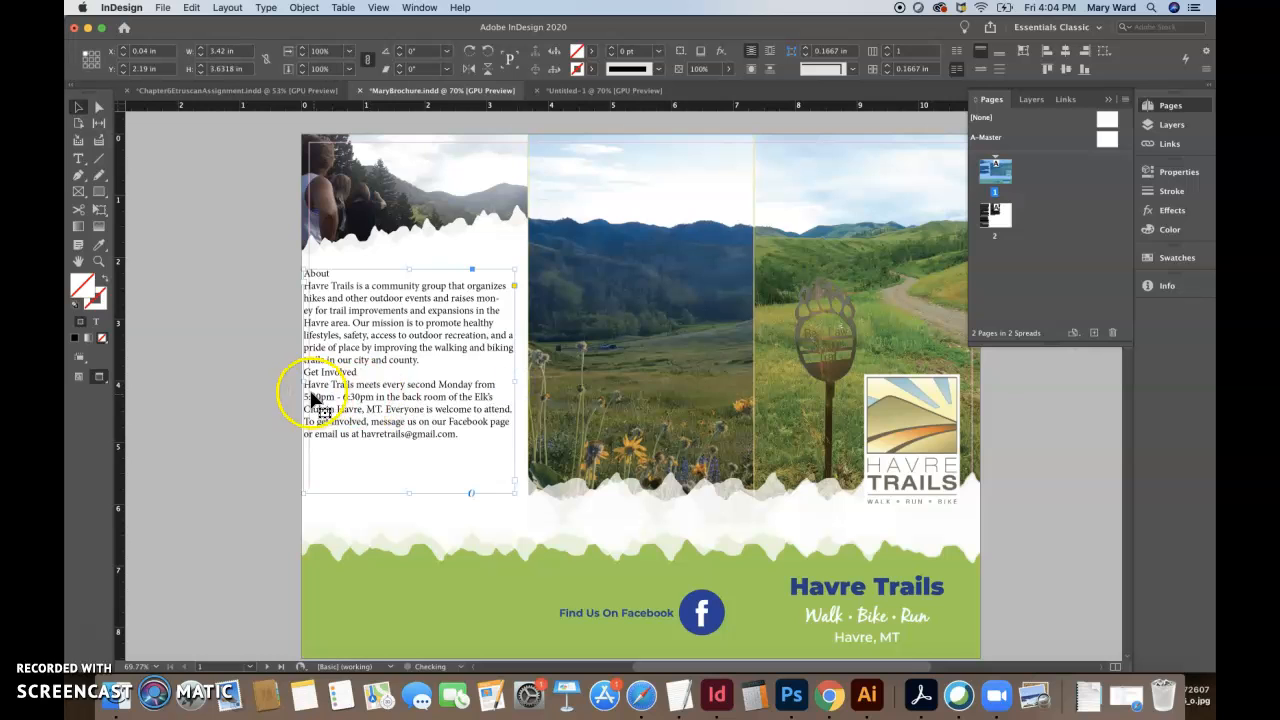
drag(302, 380, 314, 380)
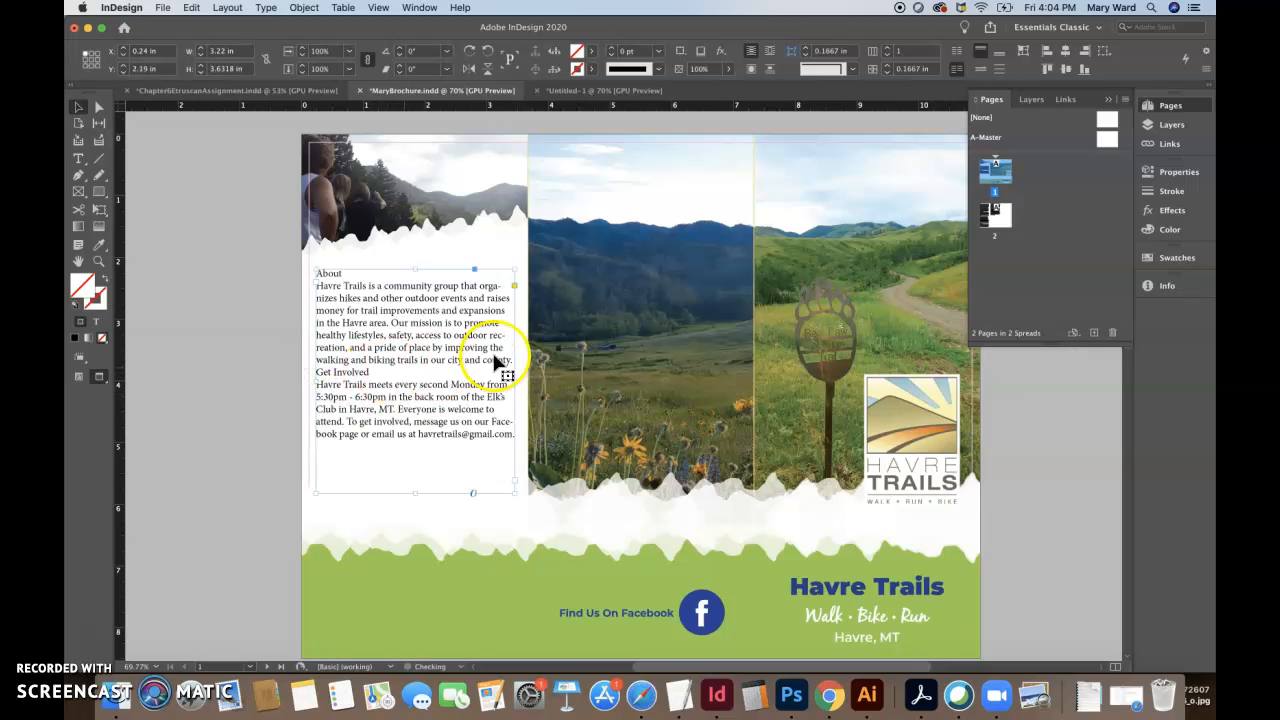
- Insert a blank line before the Get Involved heading on page 1
double_click(317, 371)
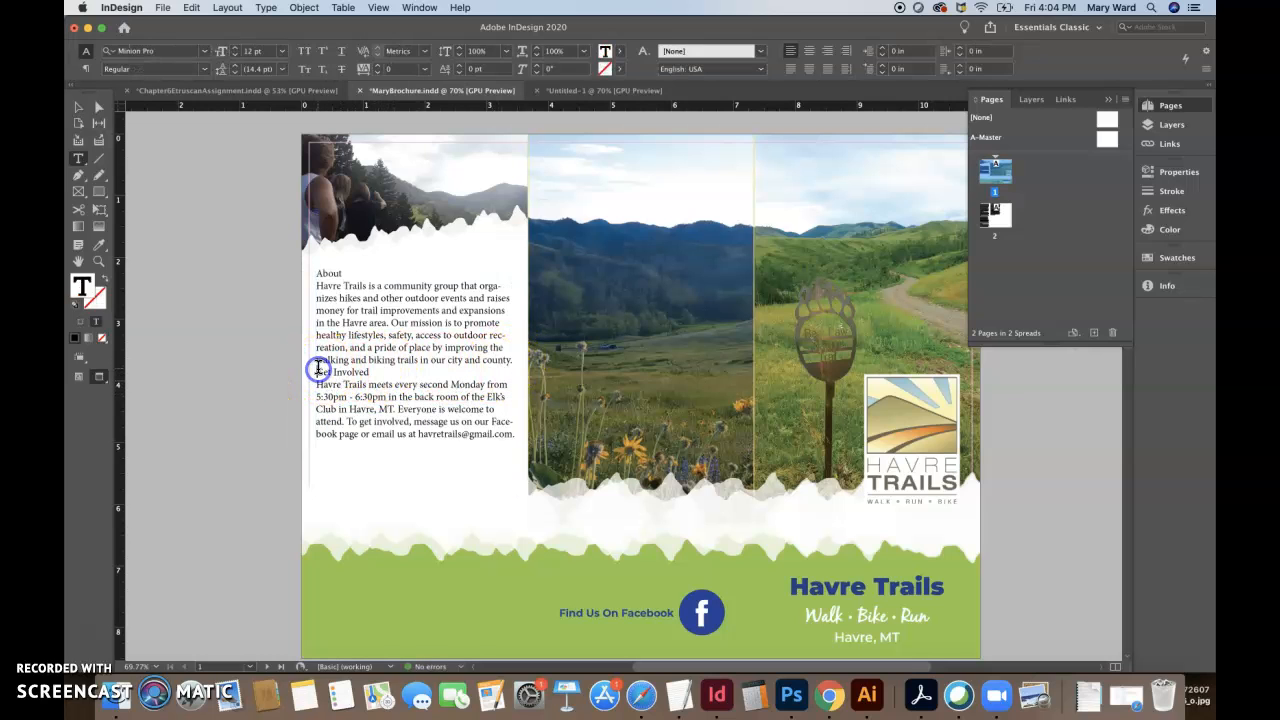
key(Return)
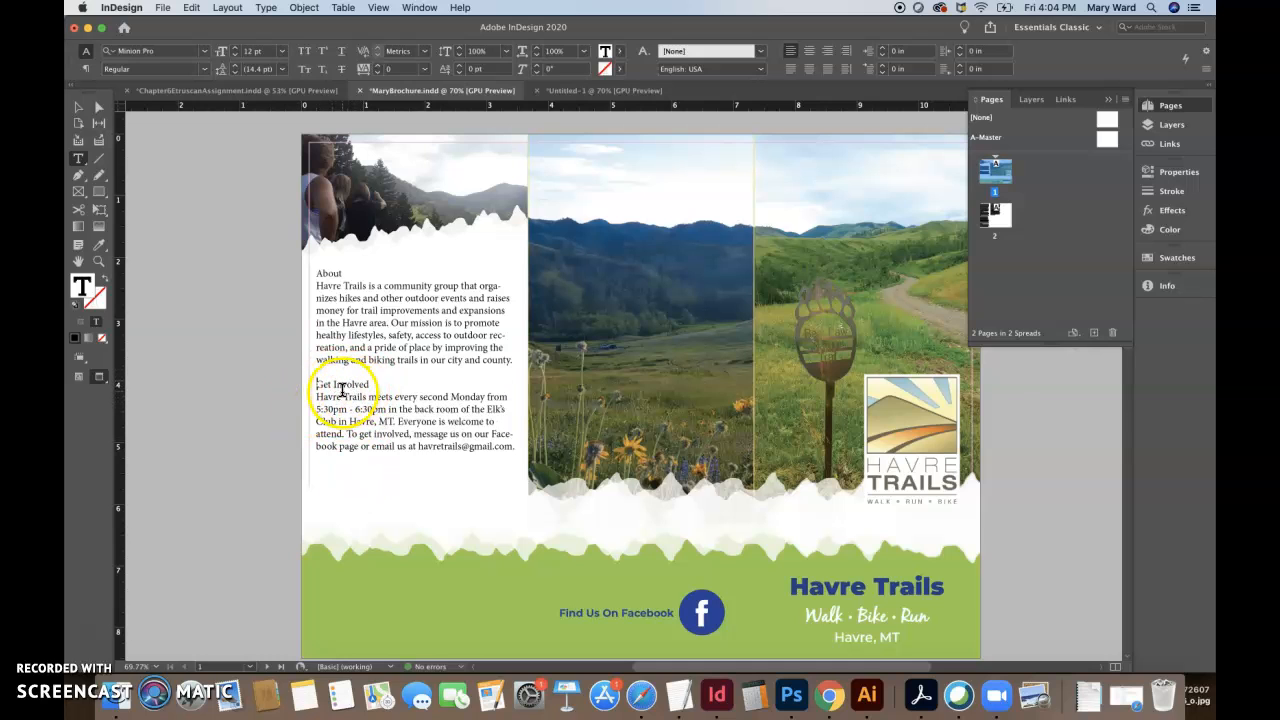
click(85, 654)
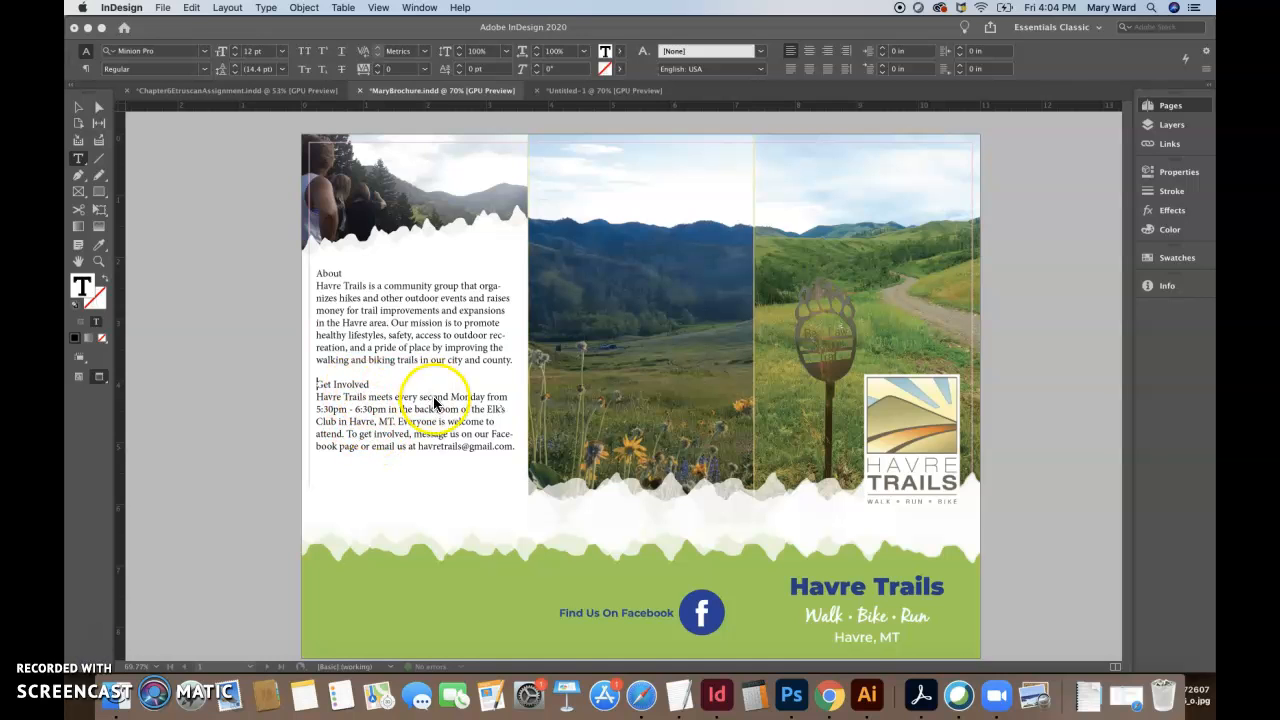
- Narrow the About text frame to 3 in wide and nudge it to about 0.33 in from the page's left edge
click(78, 107)
click(78, 107)
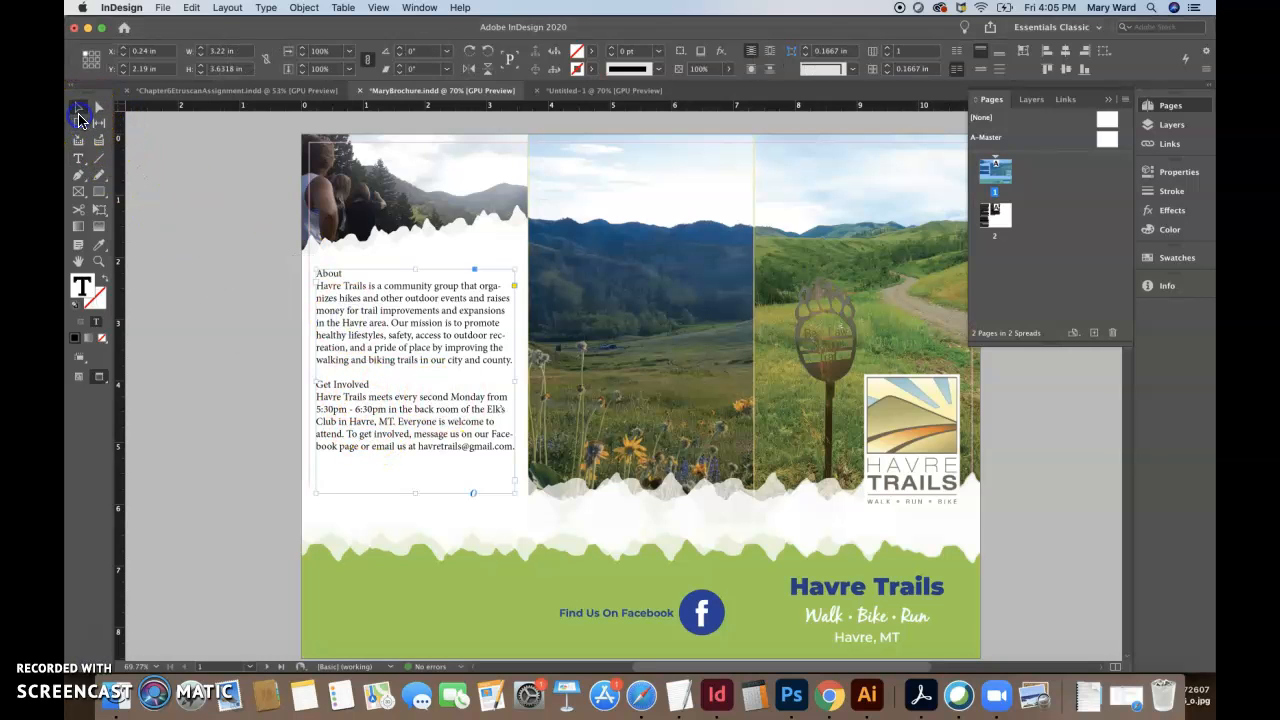
click(345, 338)
click(323, 396)
drag(318, 382, 321, 382)
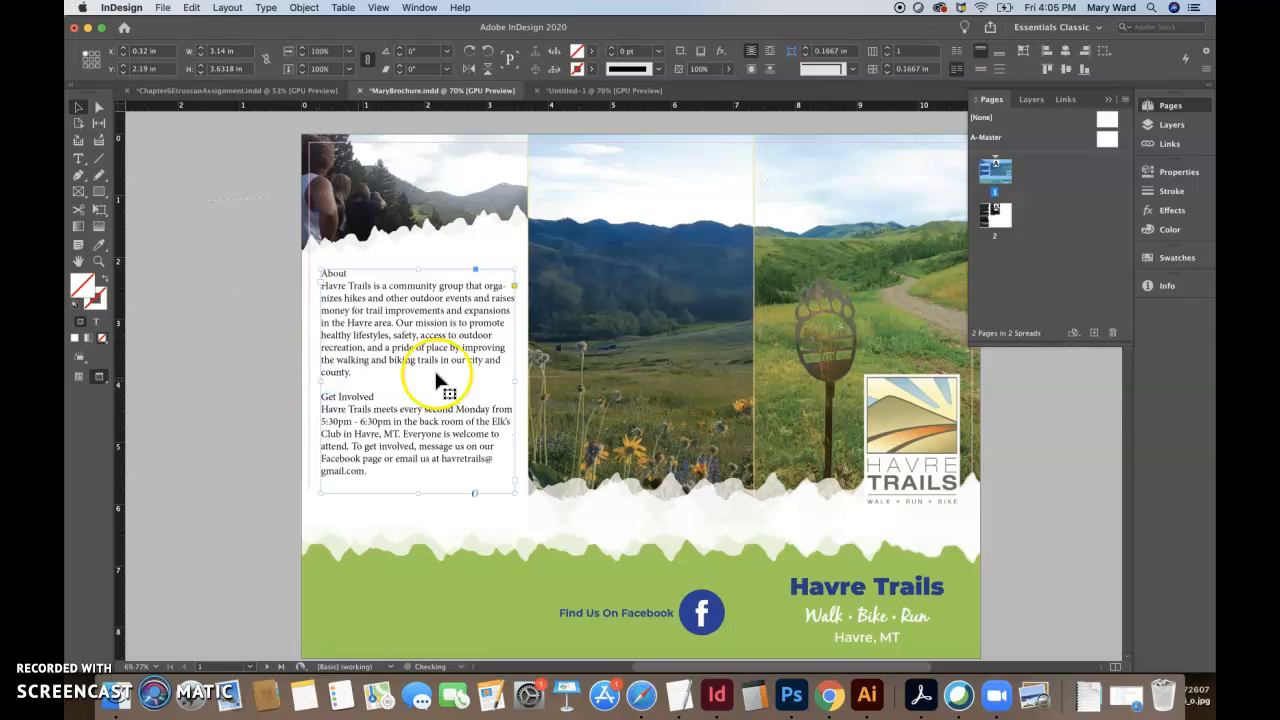
drag(507, 380, 508, 384)
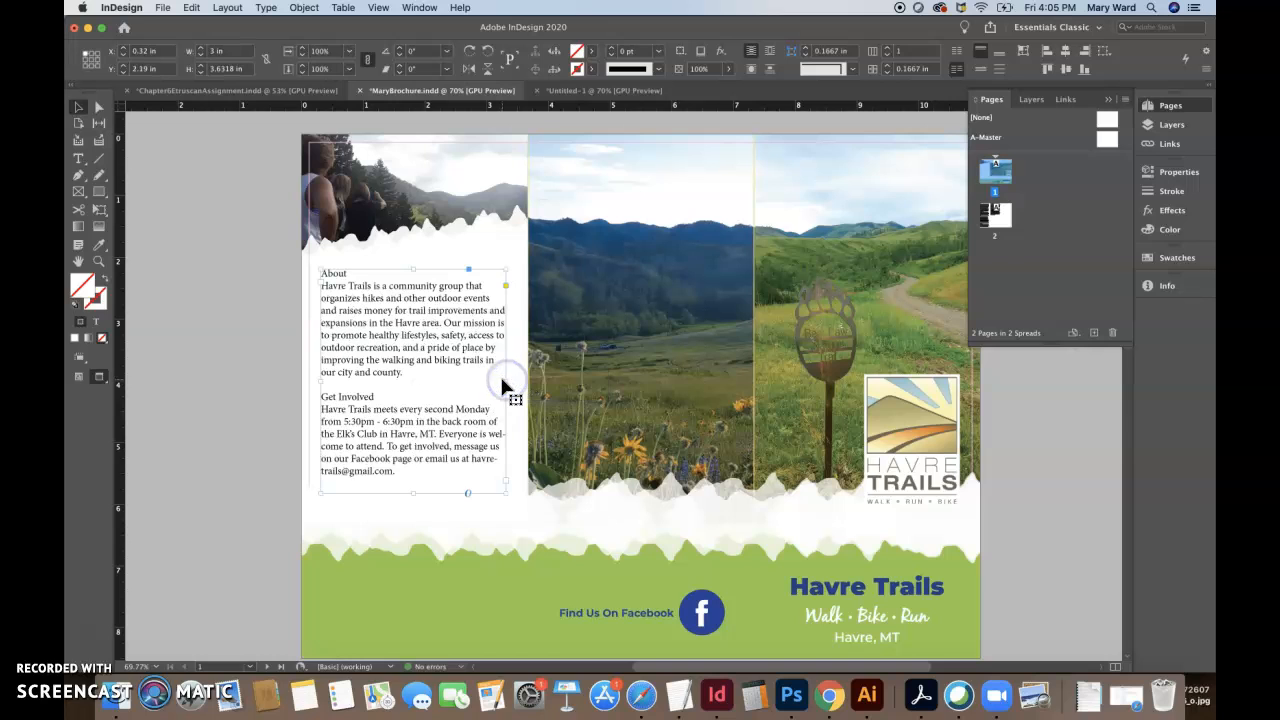
key(Right)
key(Left)
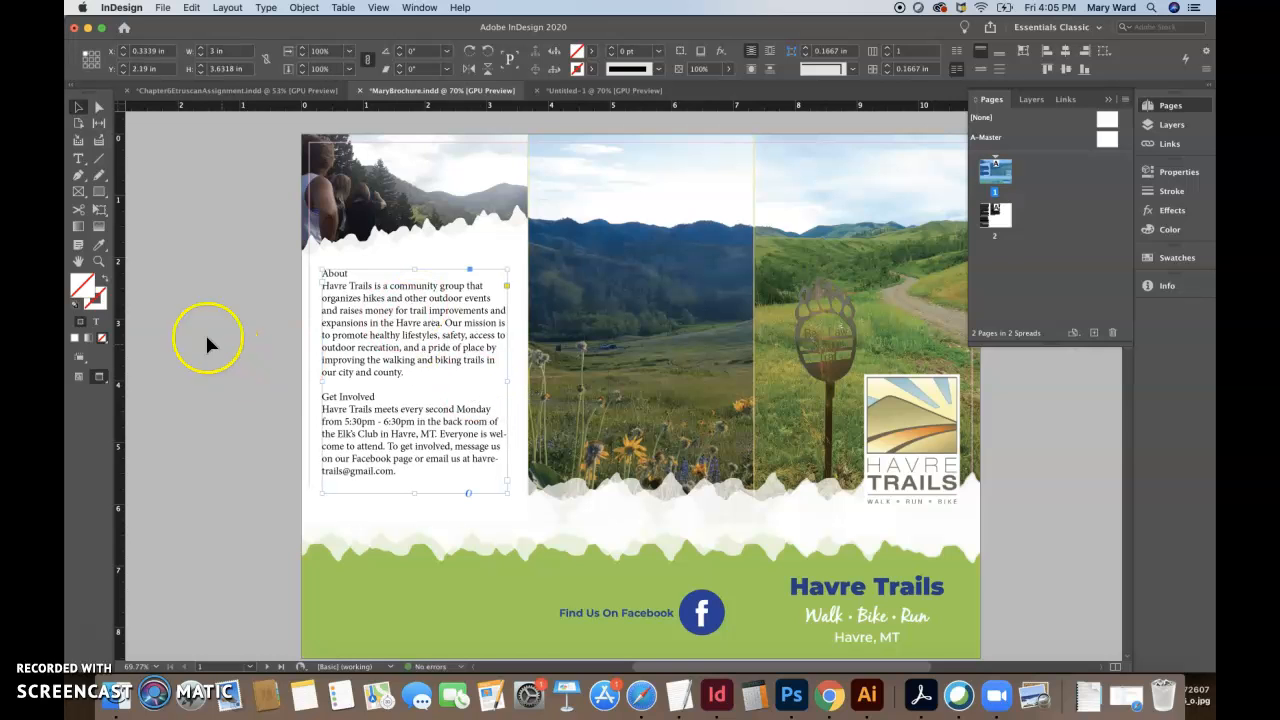
- Set the font of all the About and Get Involved text on page 1 to Montserrat Regular
click(79, 160)
drag(321, 273, 460, 469)
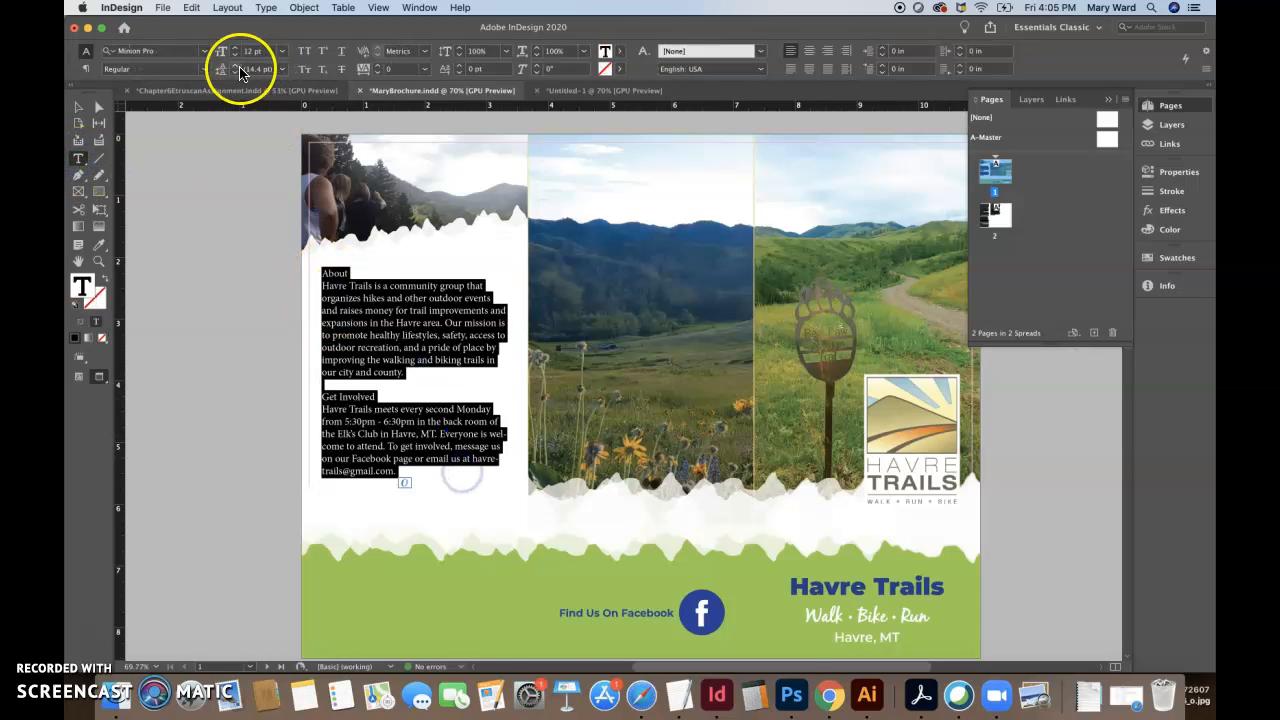
click(179, 51)
text(mo)
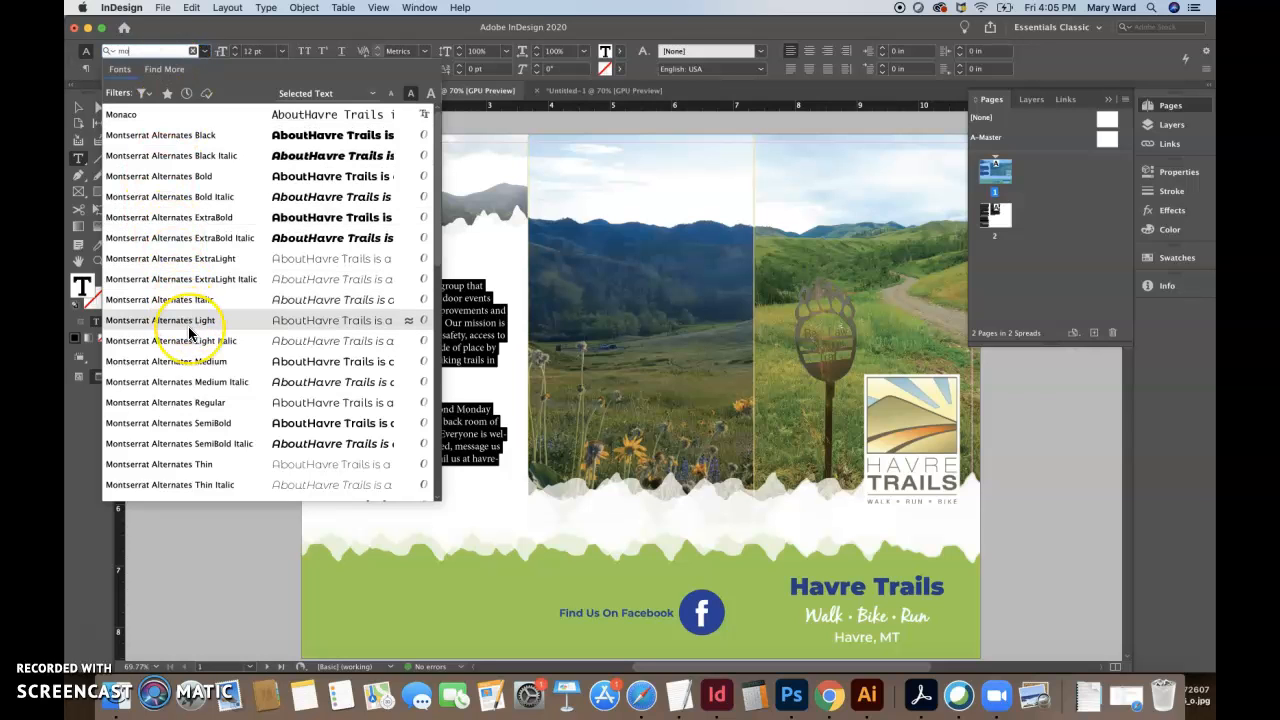
scroll(188, 333, down, 5)
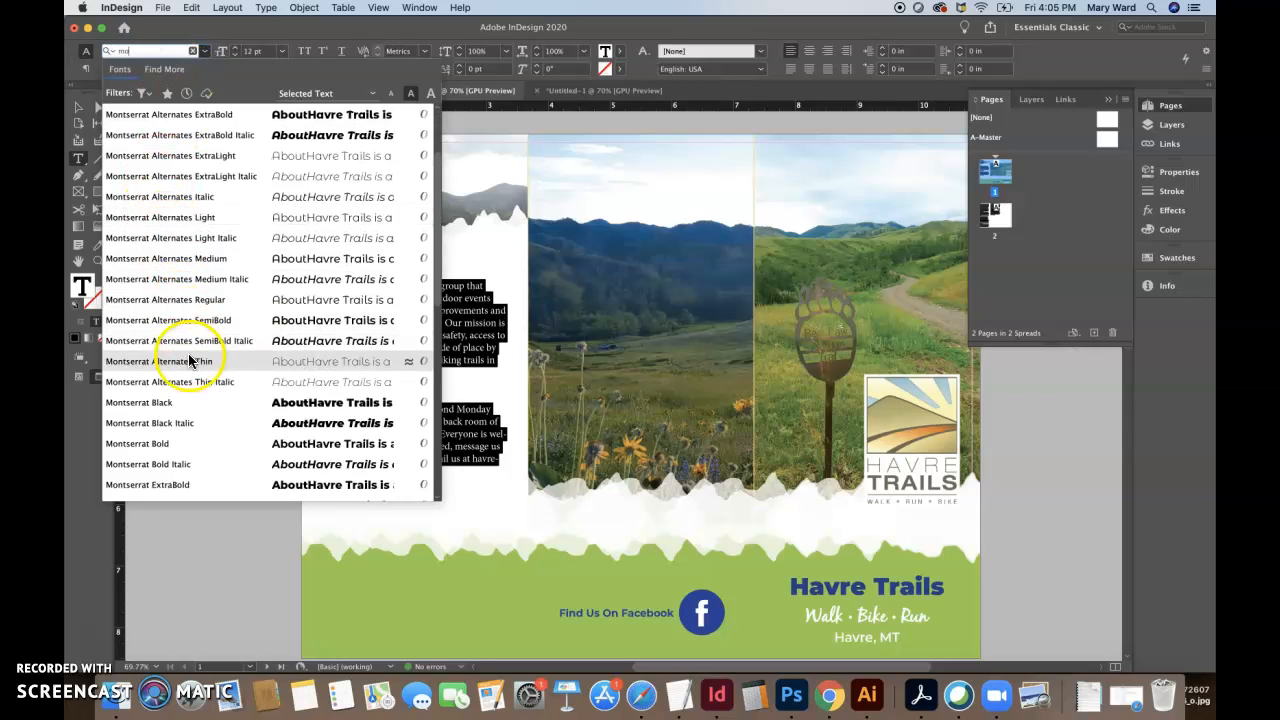
scroll(195, 465, down, 10)
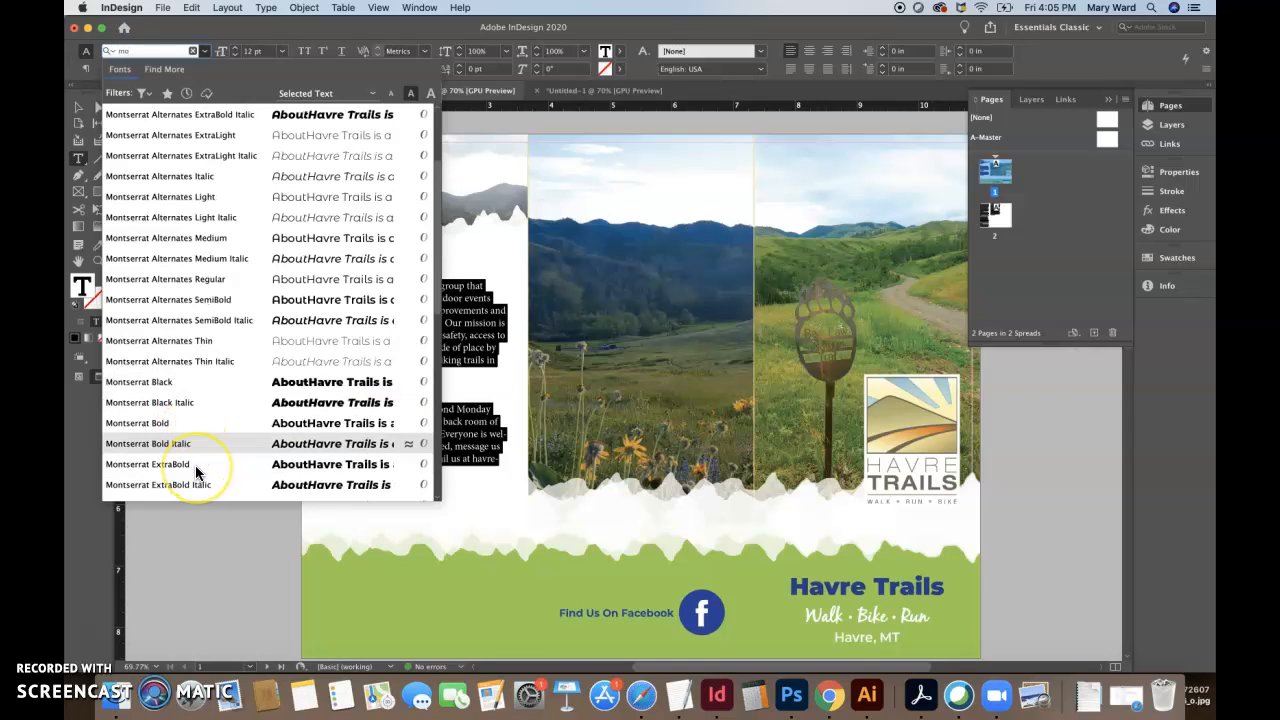
click(172, 424)
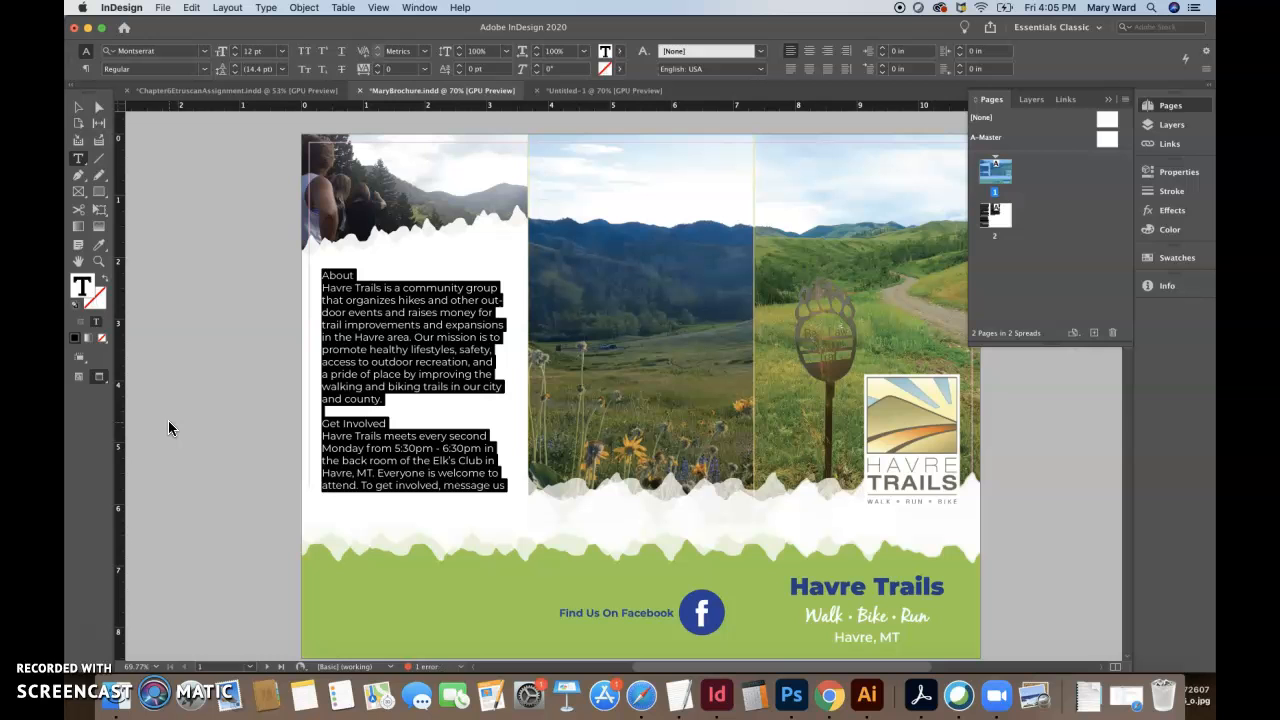
- Check the font and size of the Hiking Events body text in the Untitled-1 brochure, and return to MaryBrochure.indd
click(558, 90)
click(397, 337)
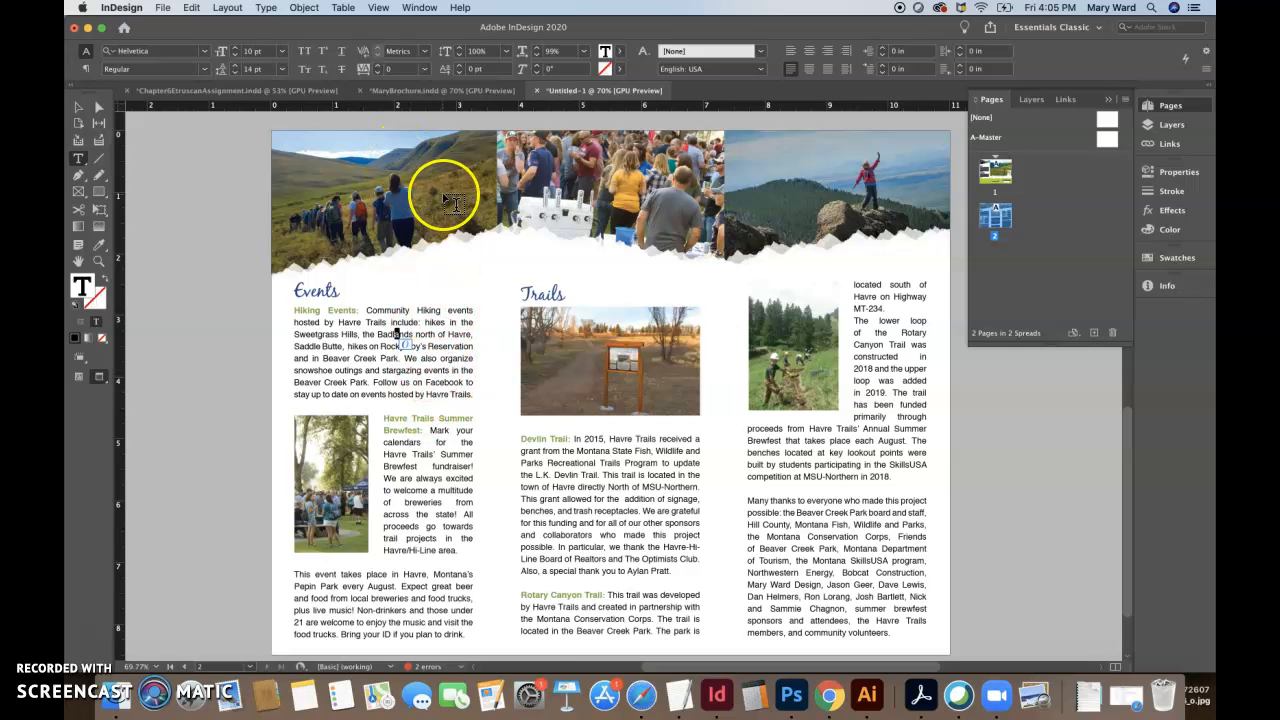
click(443, 90)
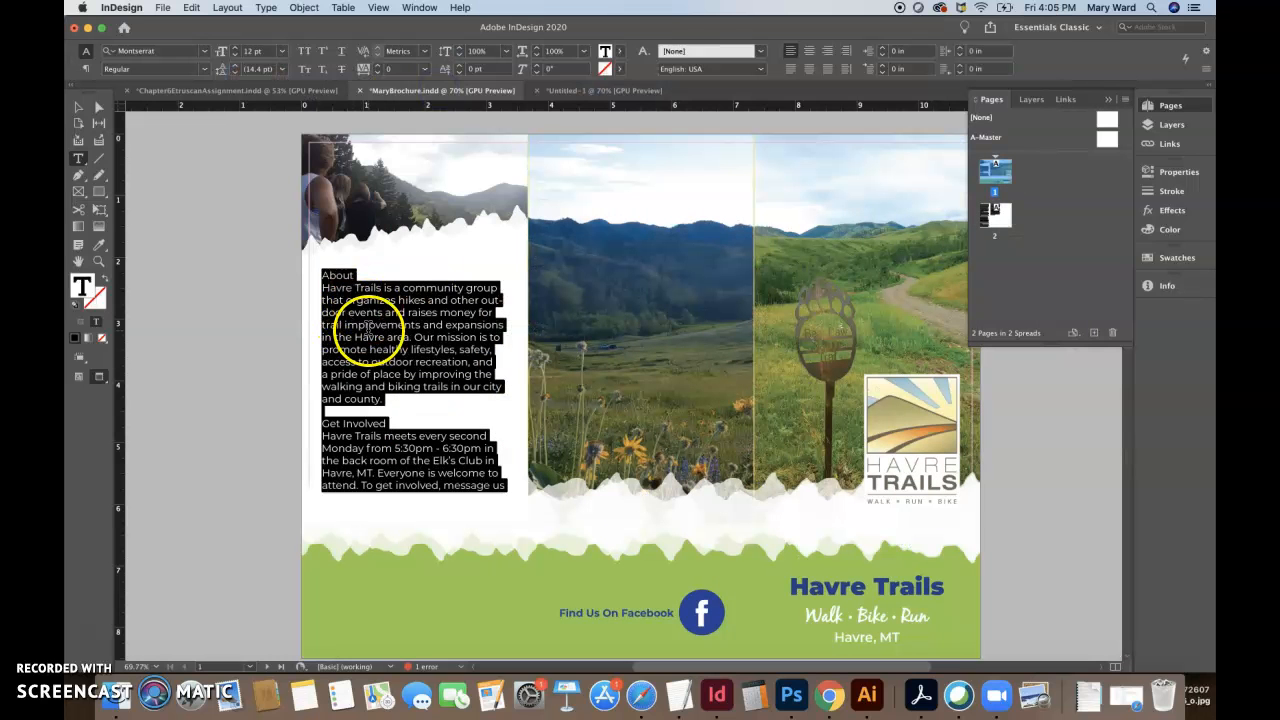
- Insert a comma after "To get involved" and lengthen the page 1 text frame to fit all its copy, about 4.22 in high
click(368, 333)
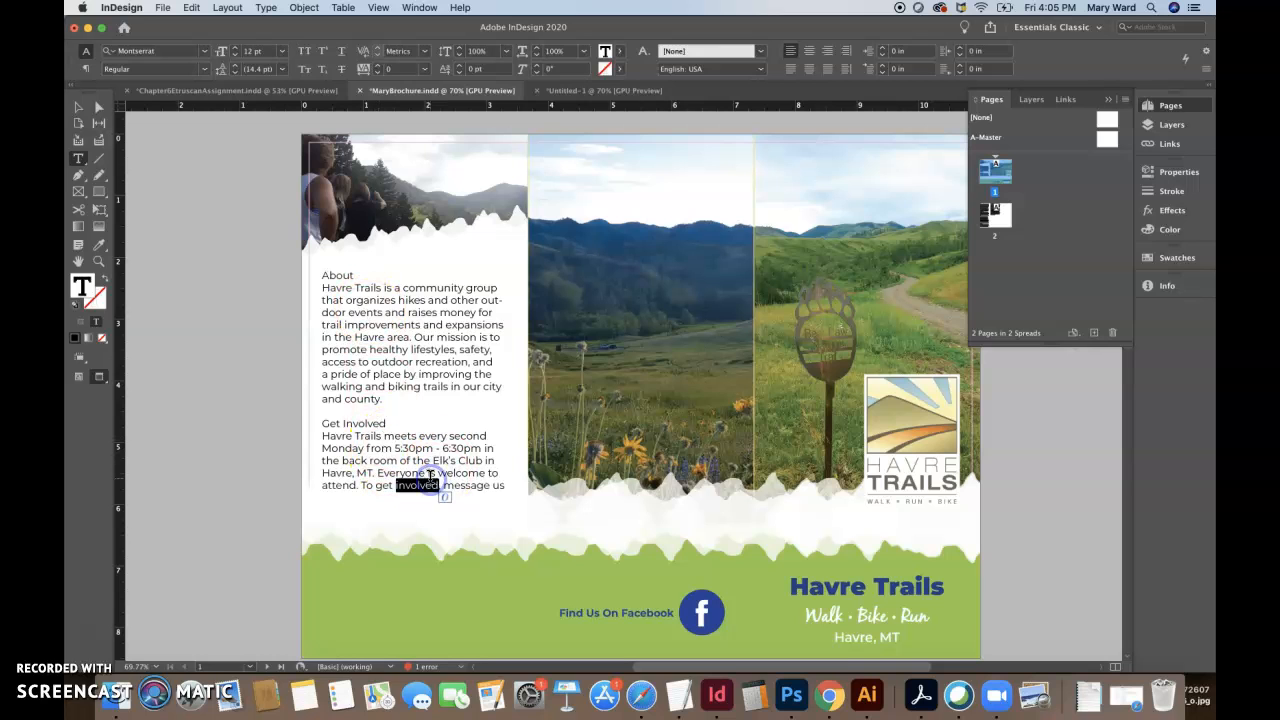
key(Right)
text(,)
click(79, 107)
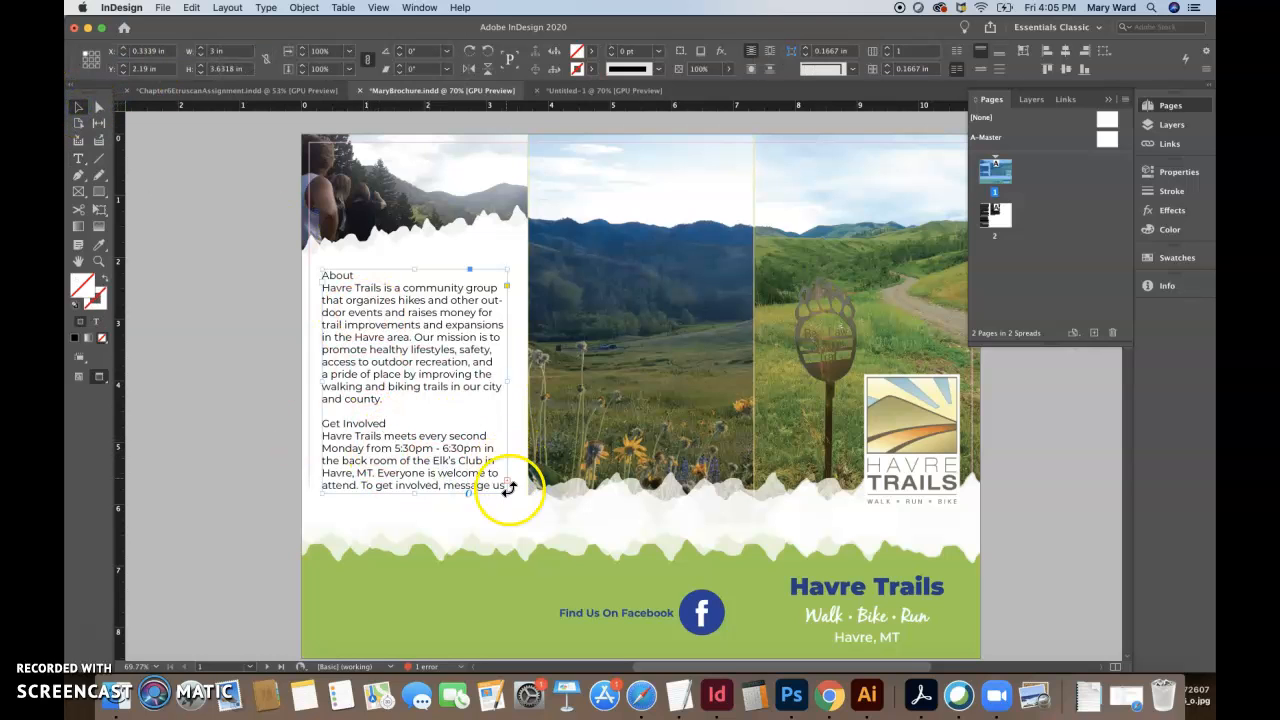
drag(416, 491, 416, 528)
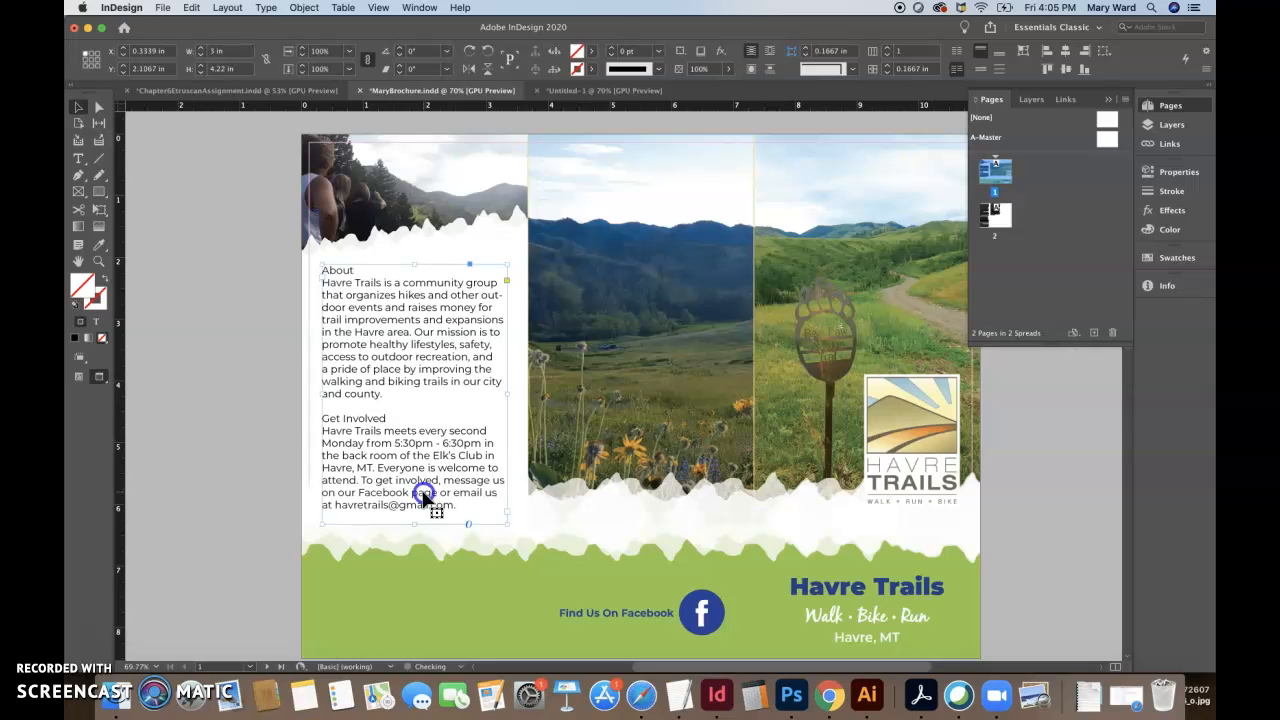
- Reduce all the About and Get Involved text to 10 pt
double_click(423, 500)
drag(457, 504, 299, 287)
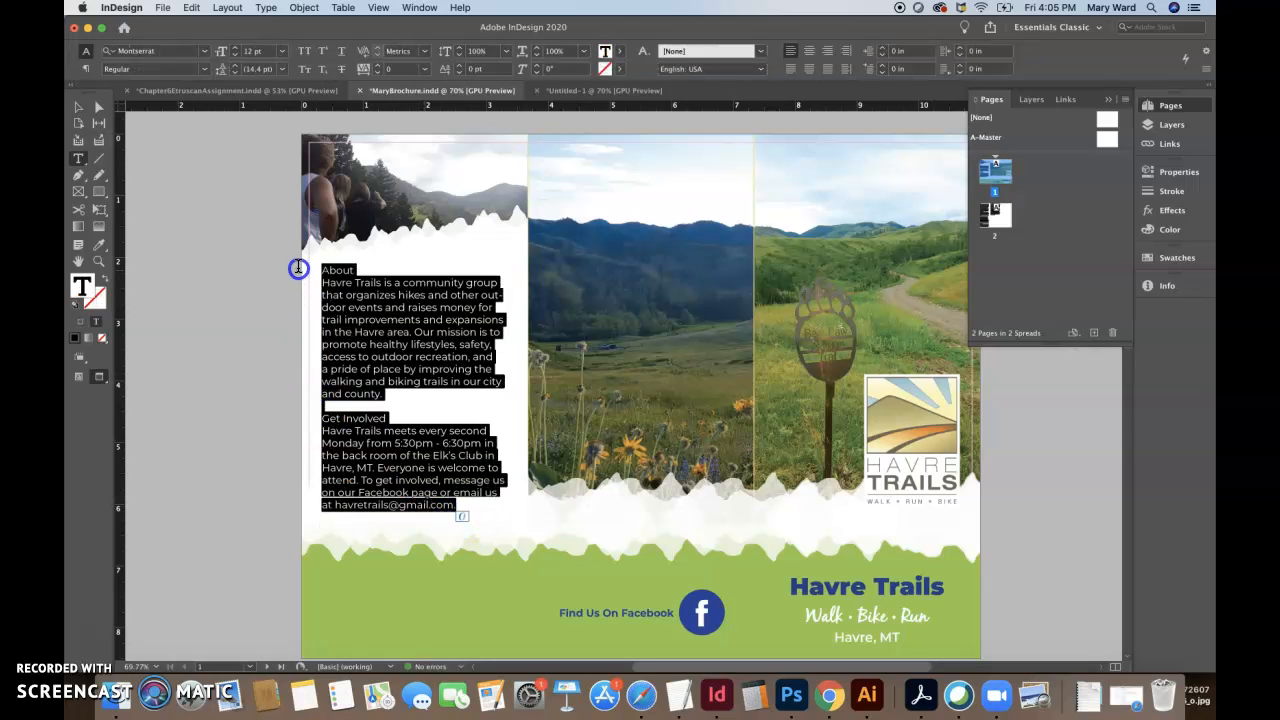
click(234, 58)
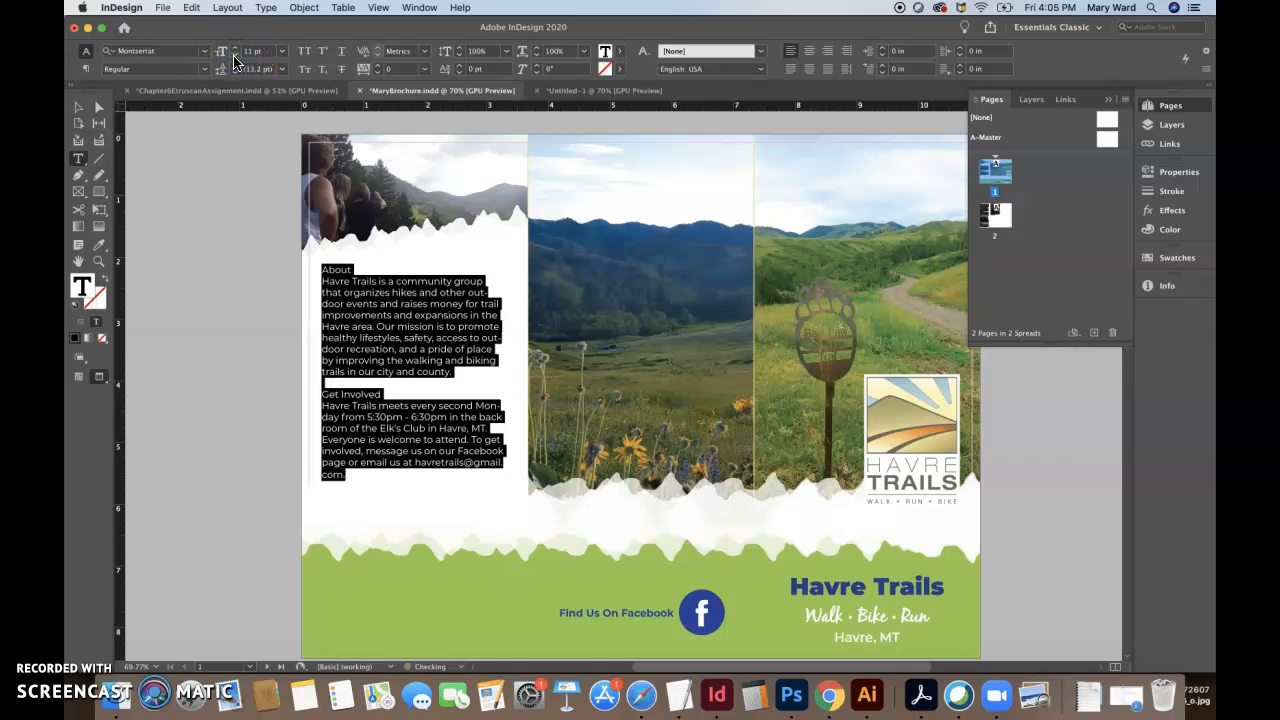
click(234, 58)
click(78, 107)
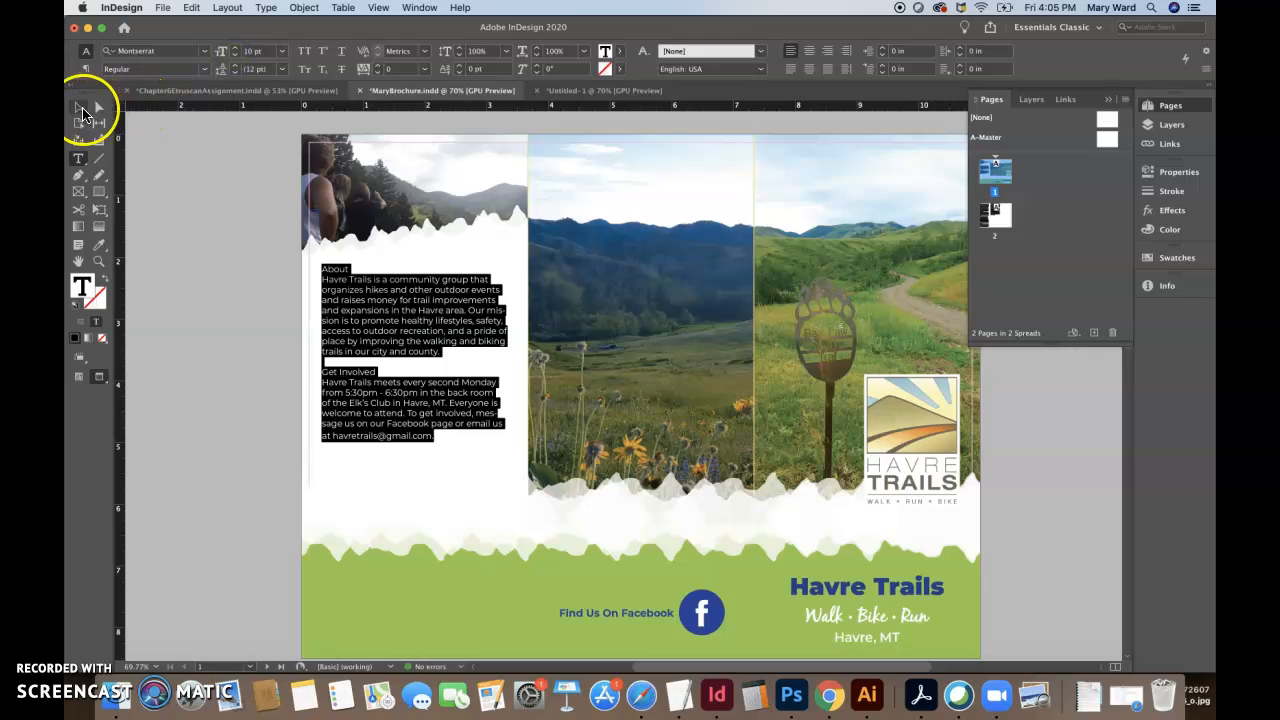
click(183, 255)
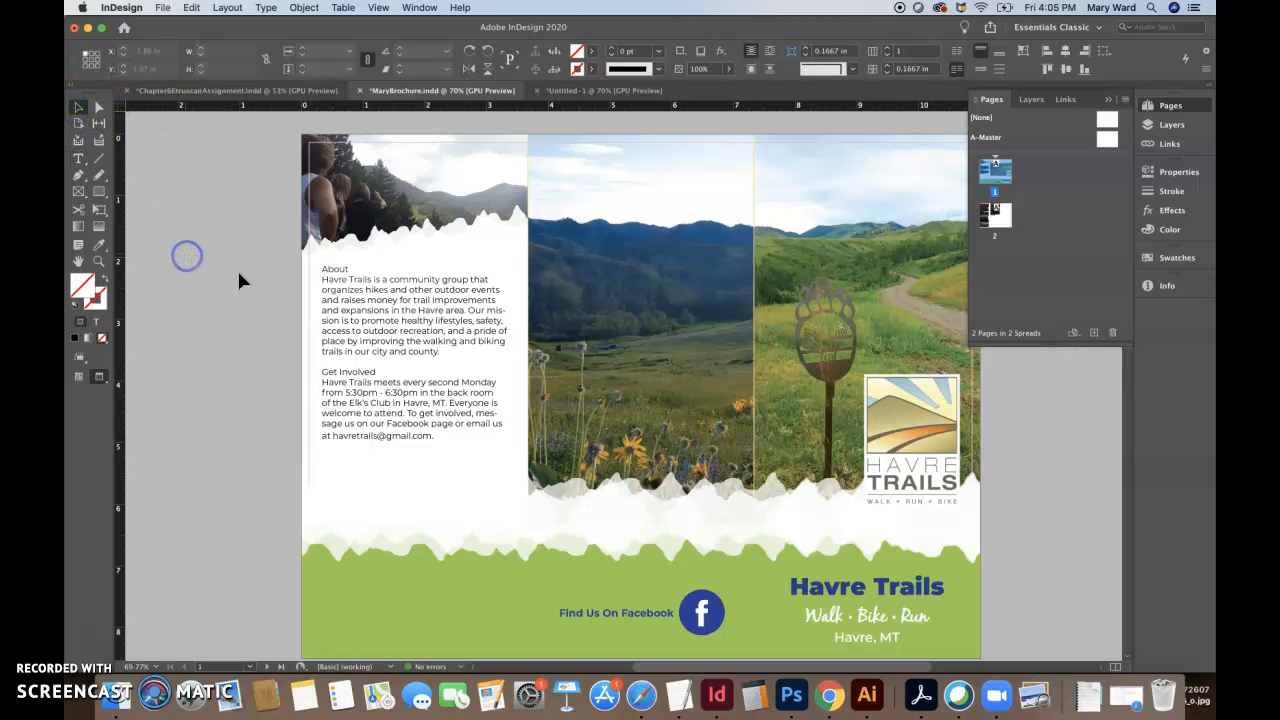
- Set the About text frame's vertical scale to 100% and turn off hyphenation for its text
click(398, 328)
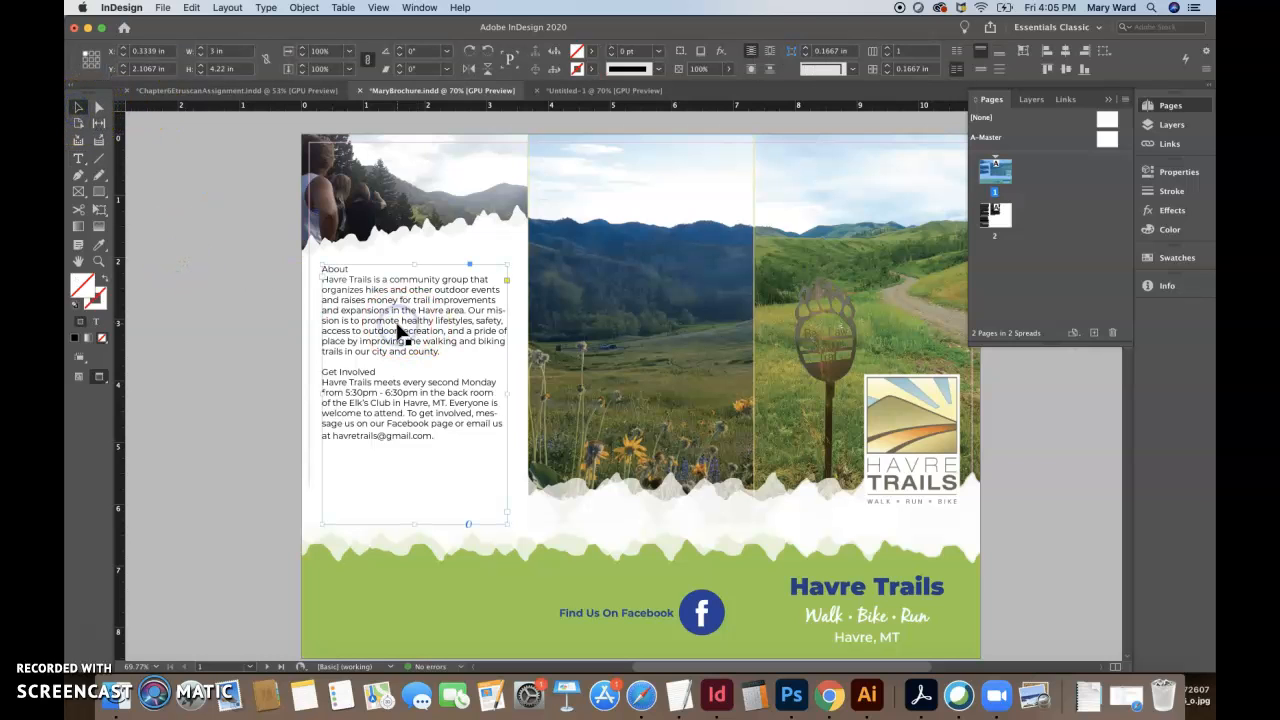
click(1176, 172)
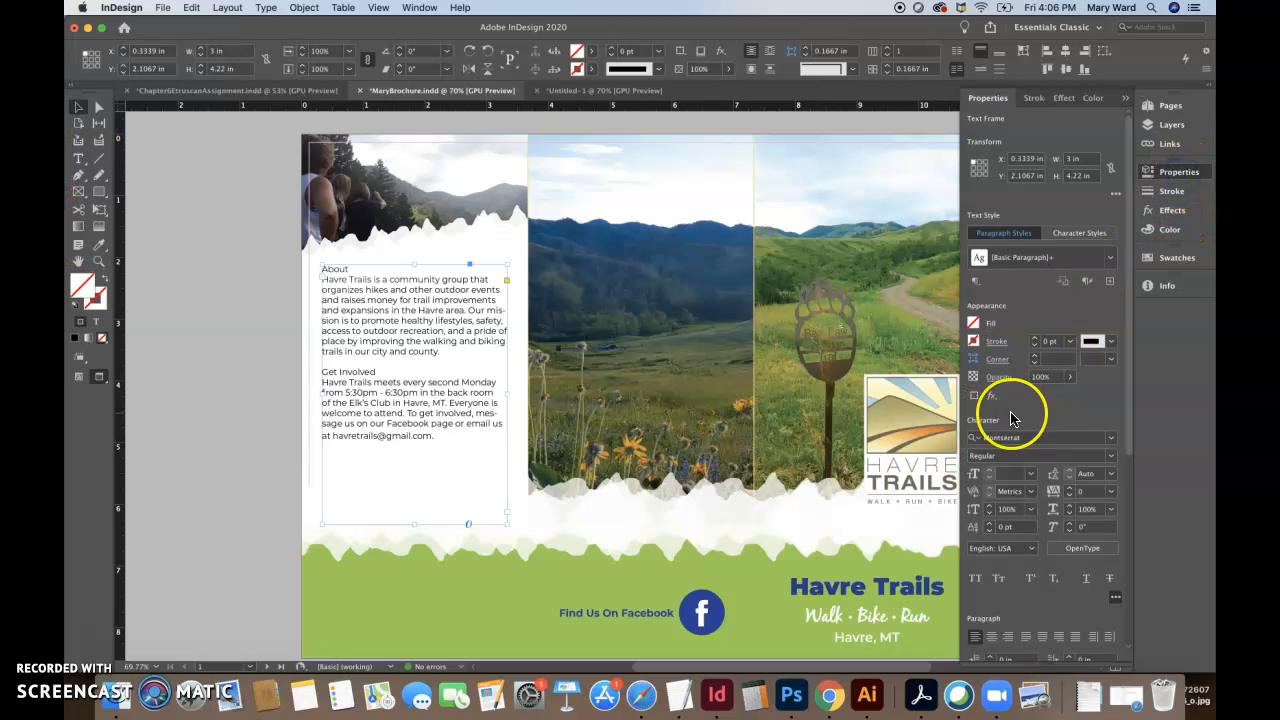
scroll(1004, 514, down, 1)
scroll(1004, 518, down, 5)
scroll(1004, 518, up, 5)
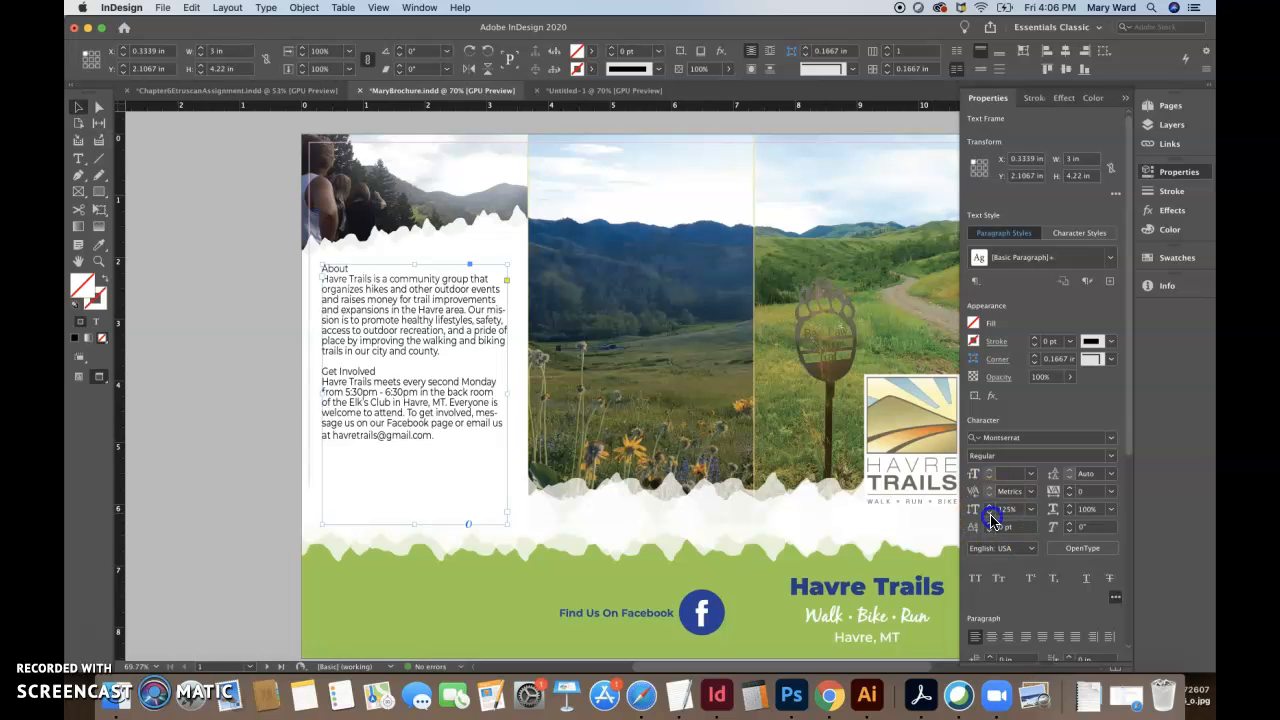
click(1031, 509)
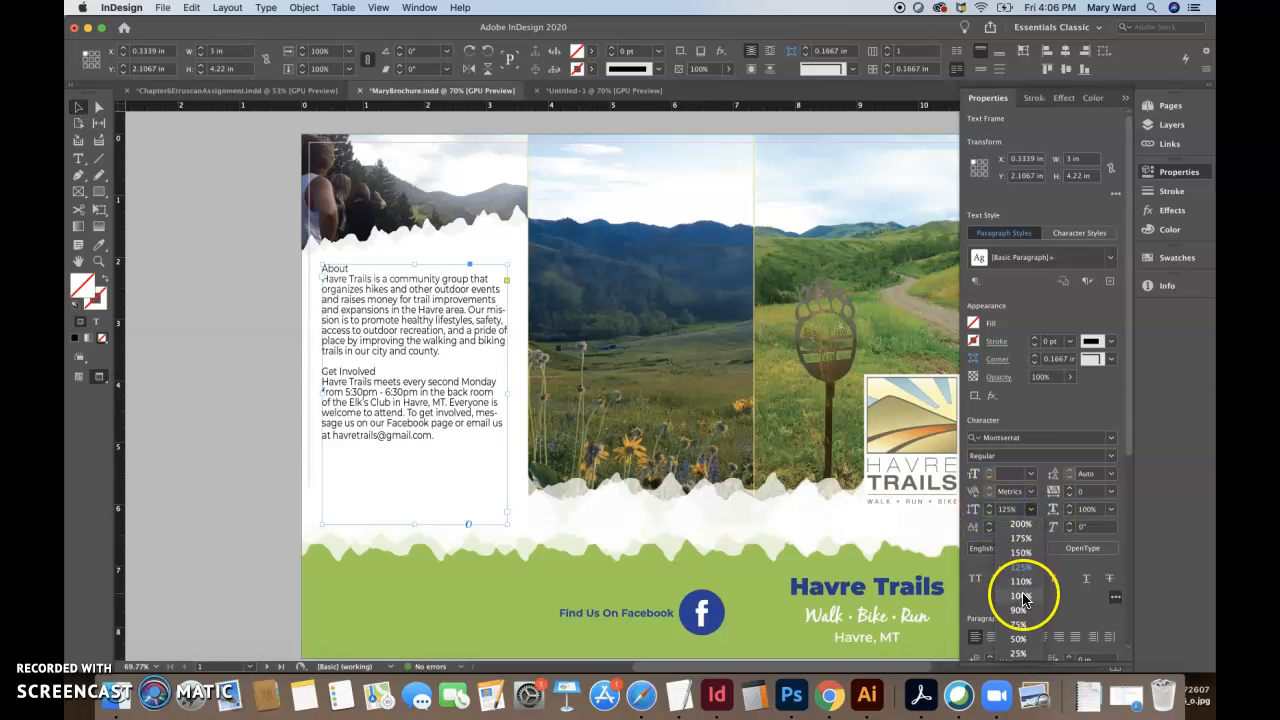
click(1024, 603)
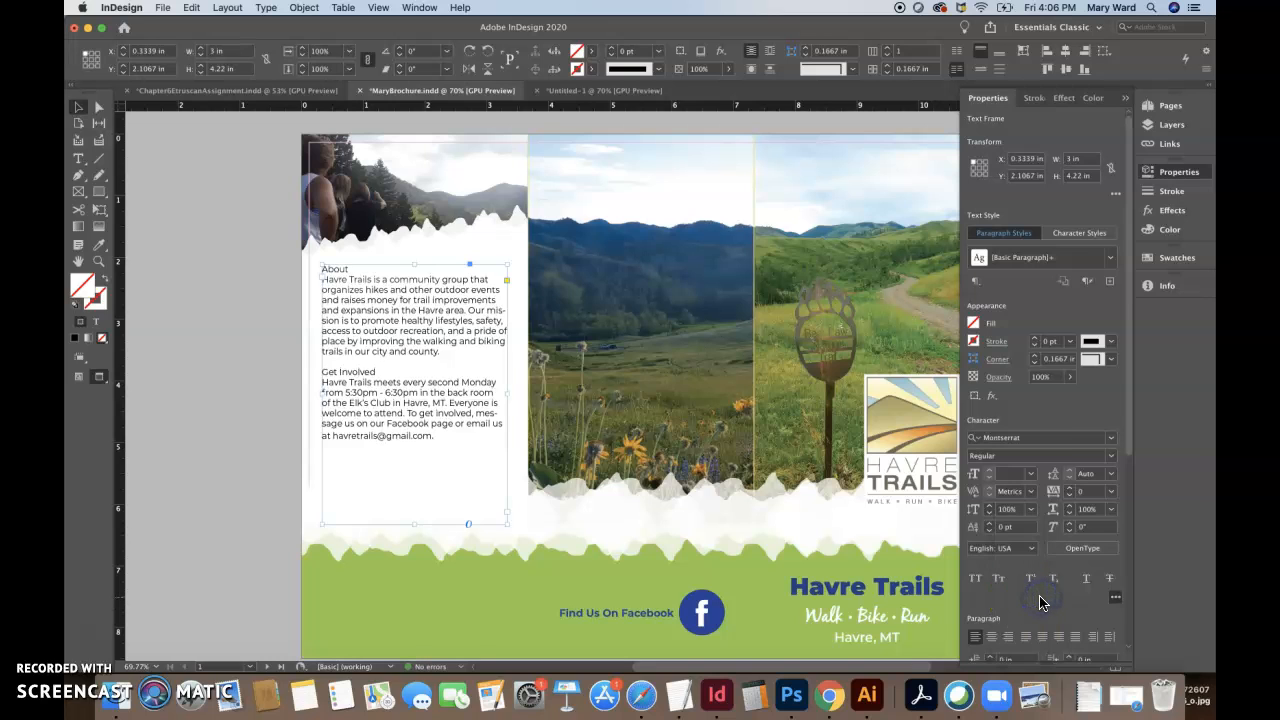
scroll(1040, 601, down, 5)
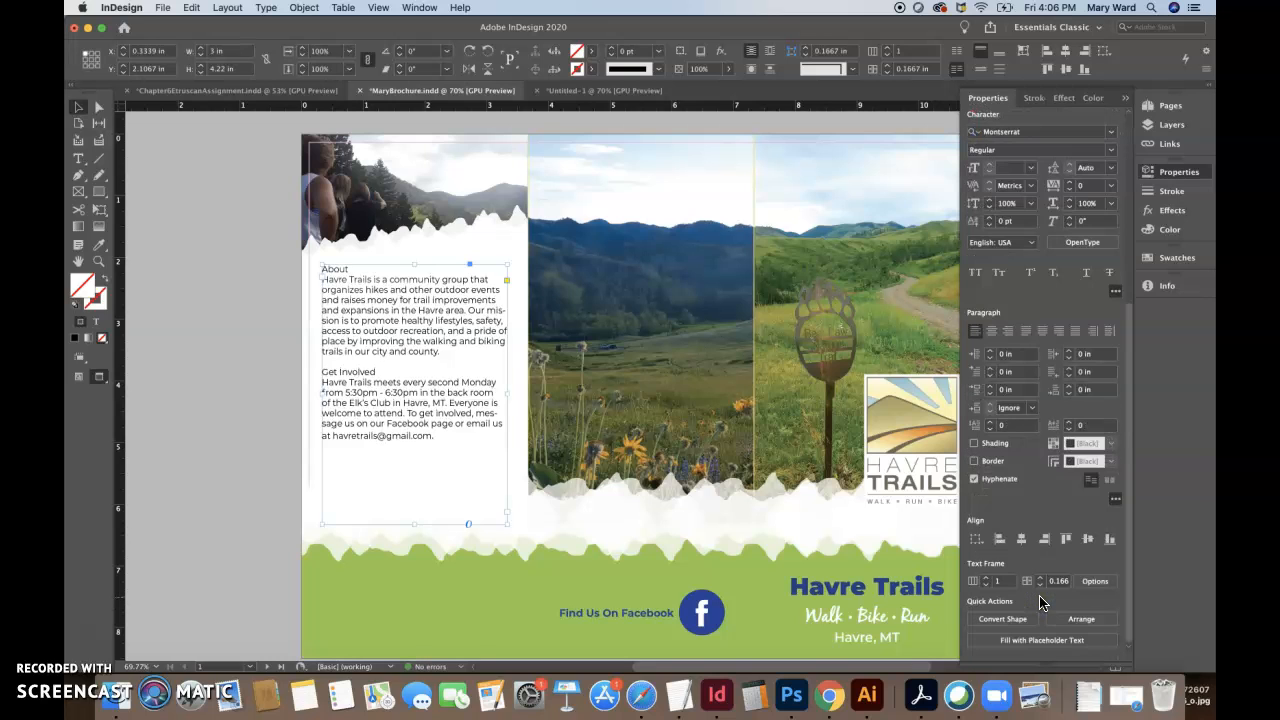
click(975, 481)
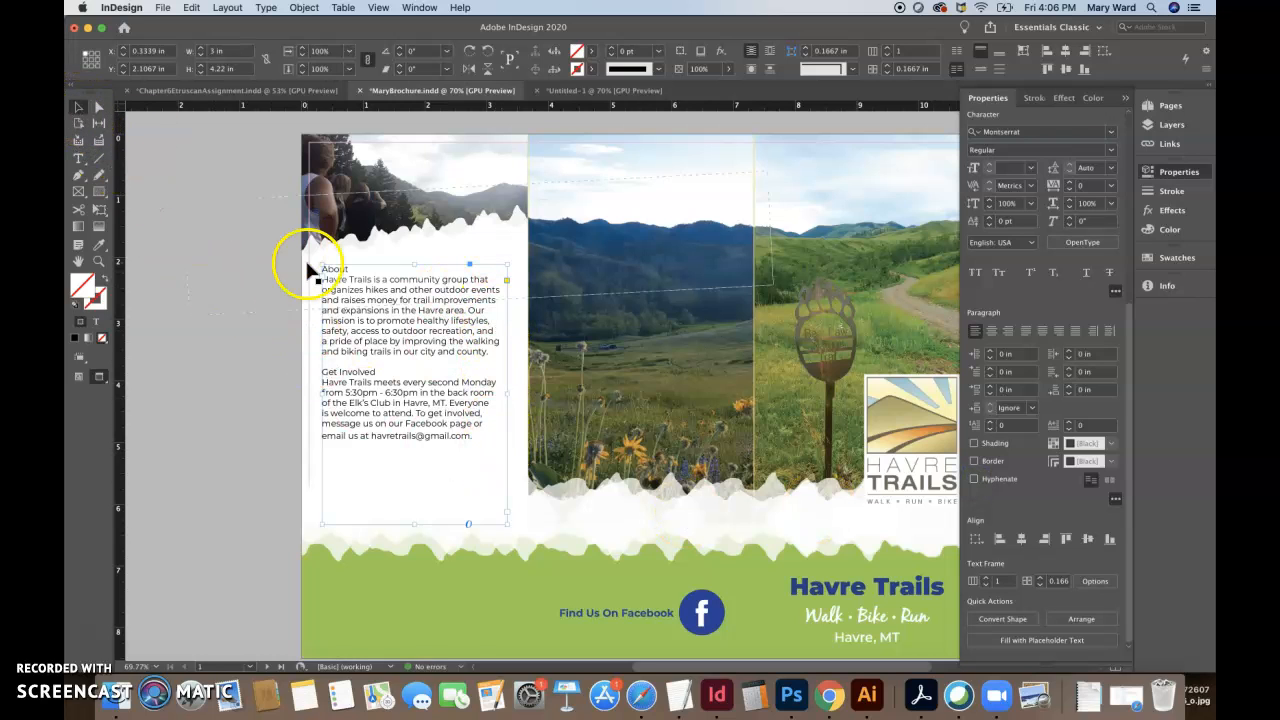
- Set the About heading's font to Black Jack
click(78, 160)
drag(350, 267, 318, 267)
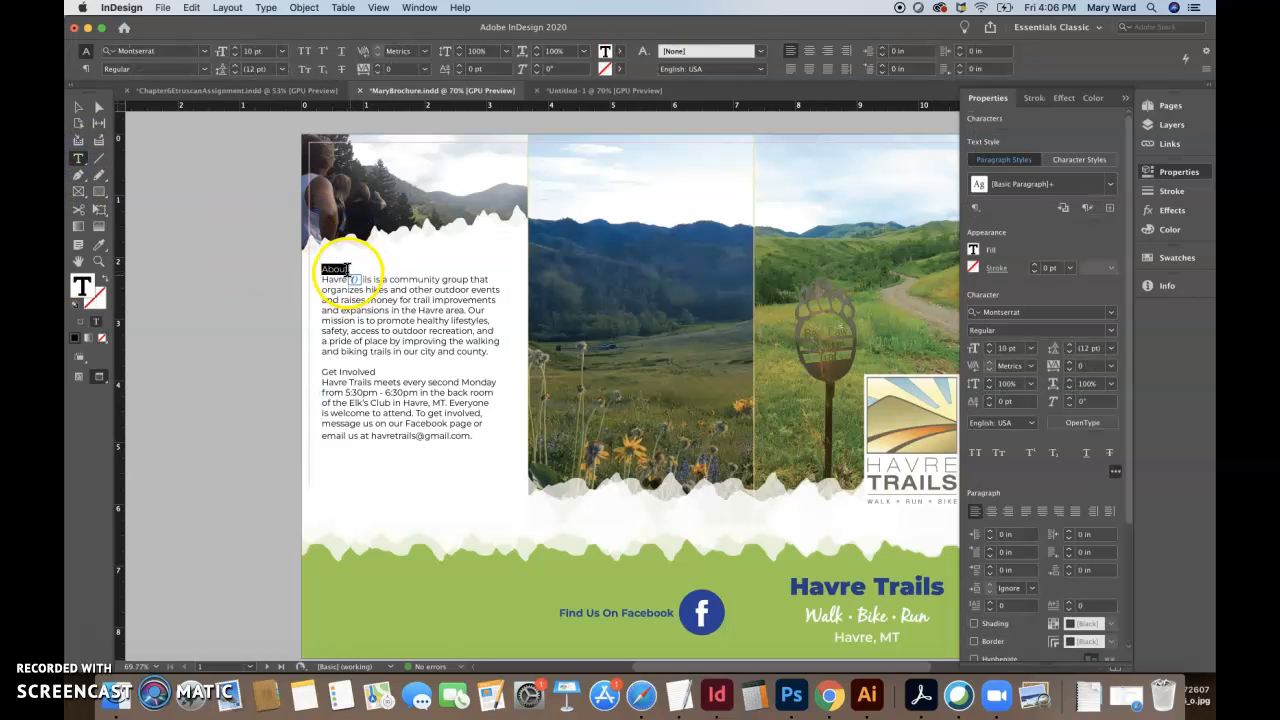
click(180, 52)
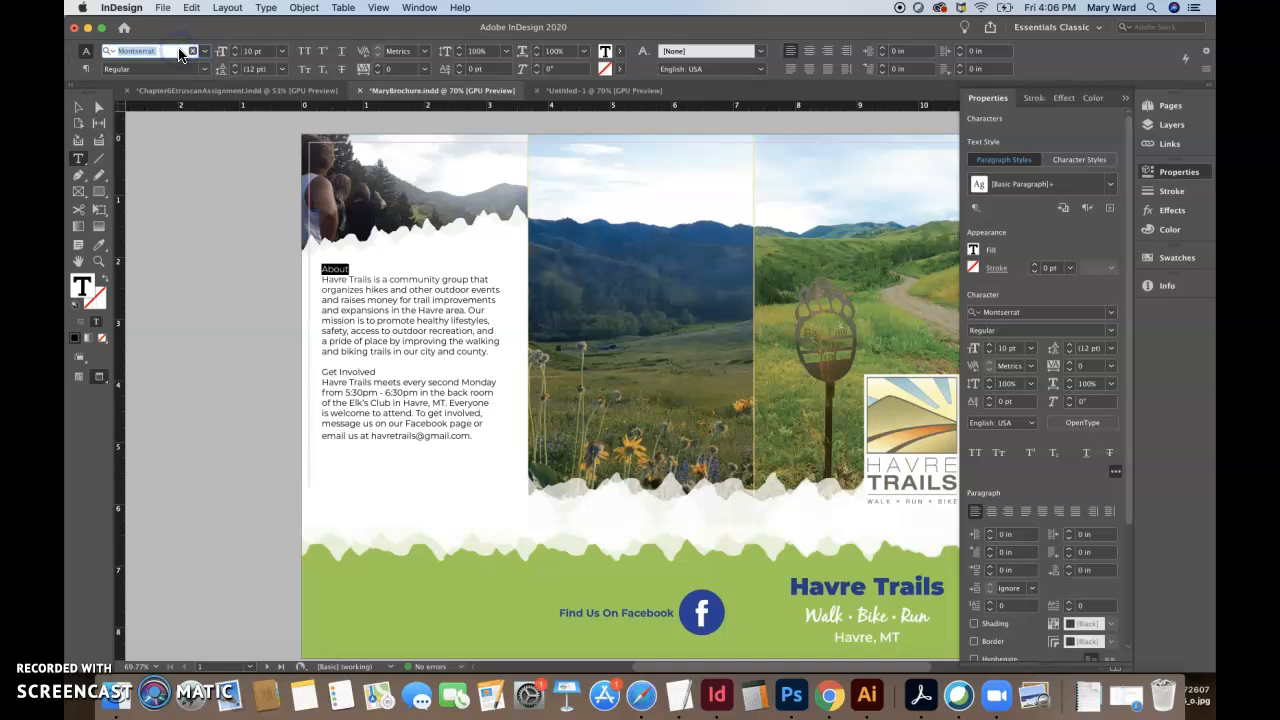
text(bla)
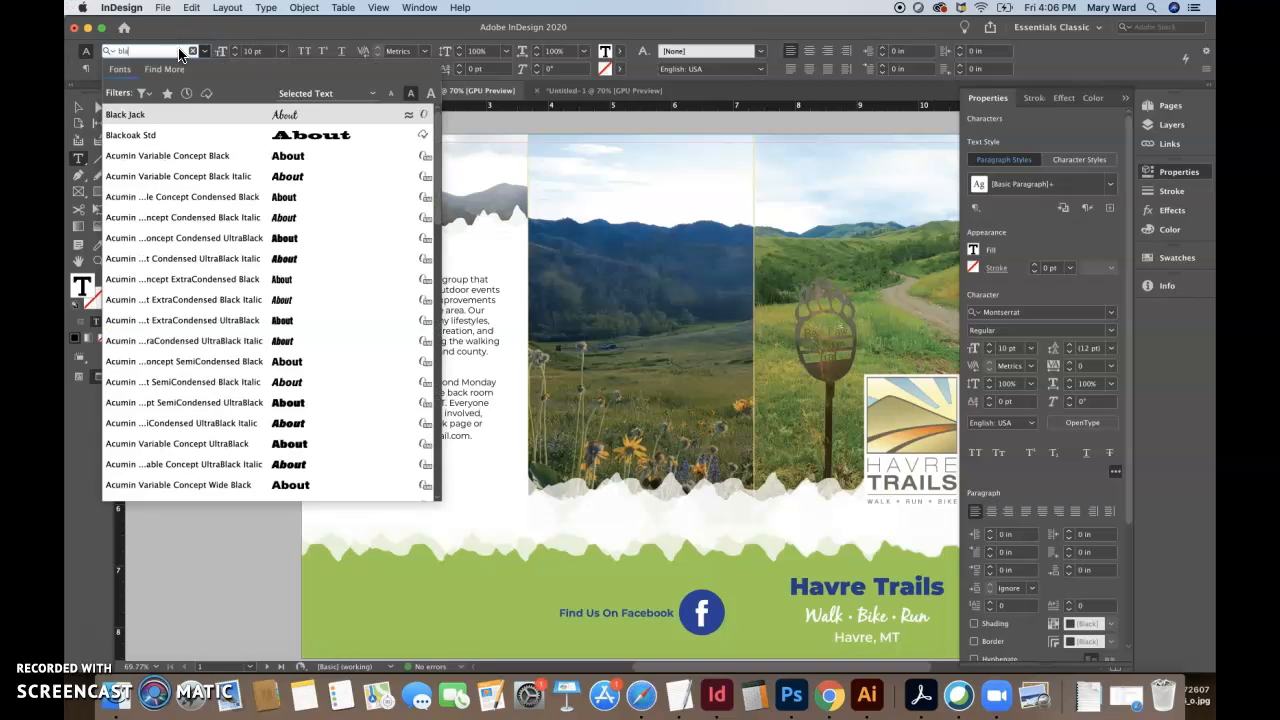
click(183, 115)
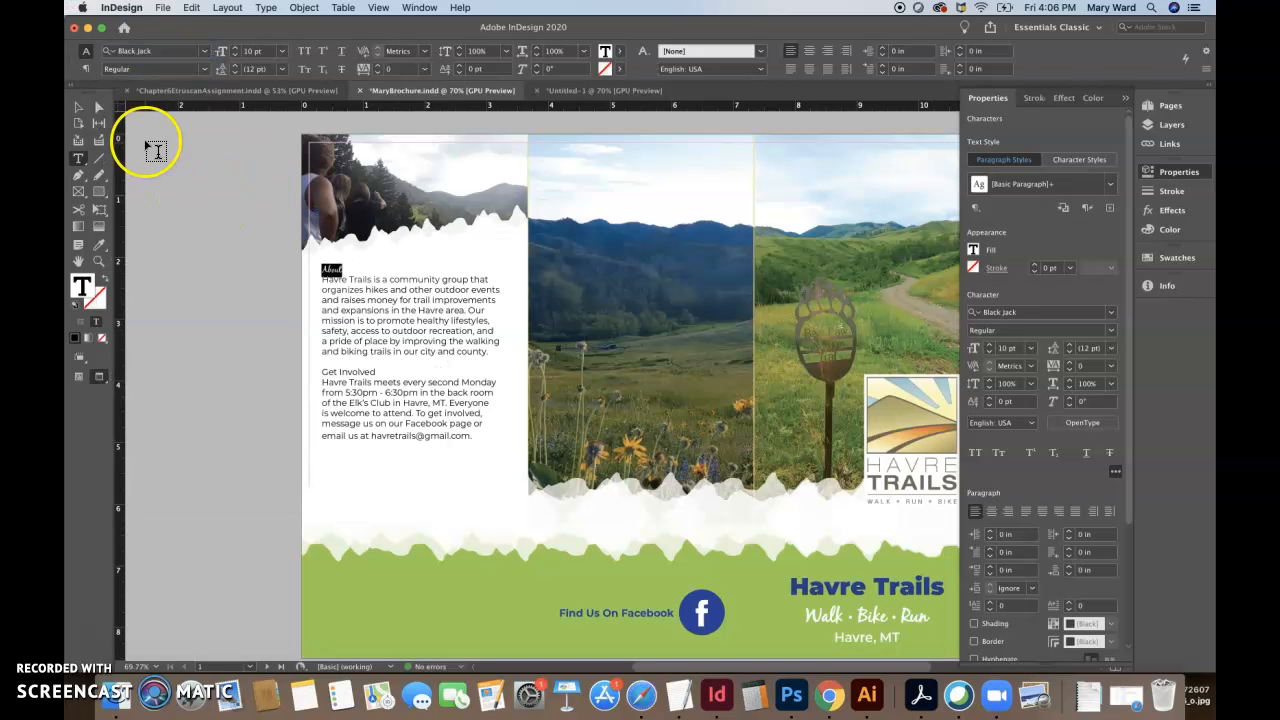
- Set the About heading's font size to 19 pt
click(237, 51)
click(237, 51)
click(237, 51)
click(237, 51)
click(237, 51)
click(237, 51)
click(237, 51)
click(237, 51)
click(237, 51)
click(237, 51)
click(237, 51)
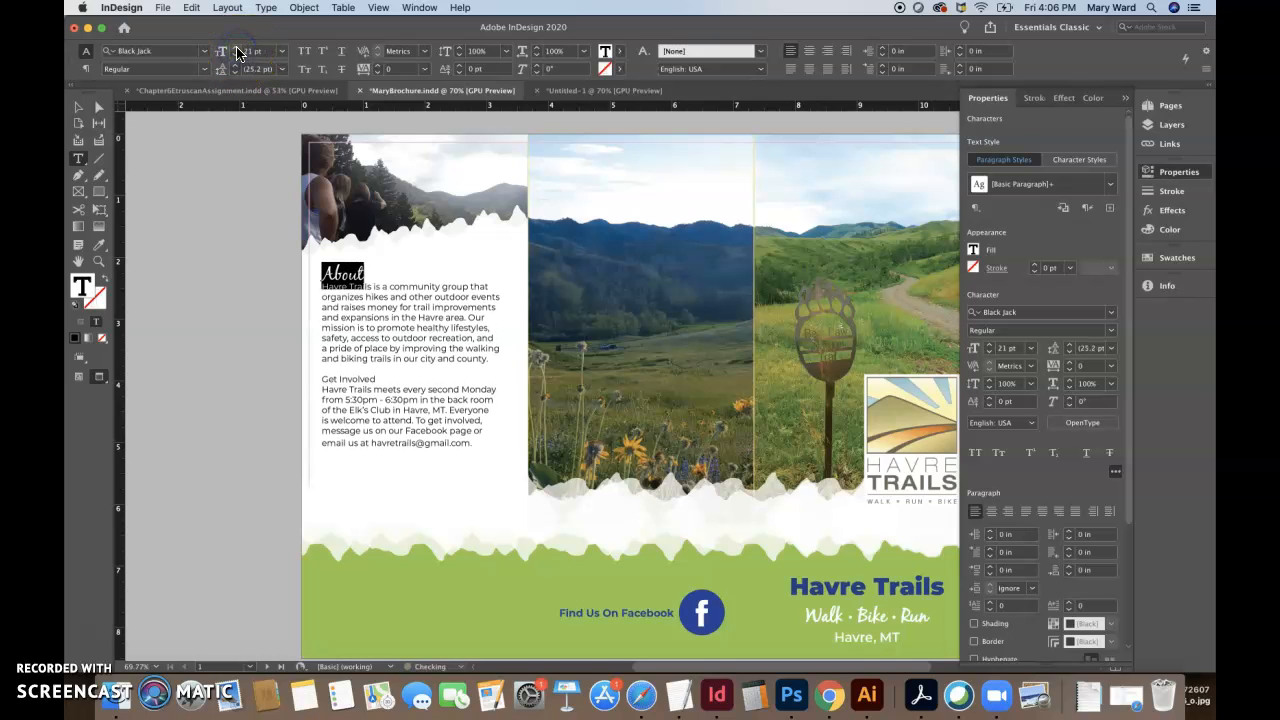
click(237, 57)
click(237, 57)
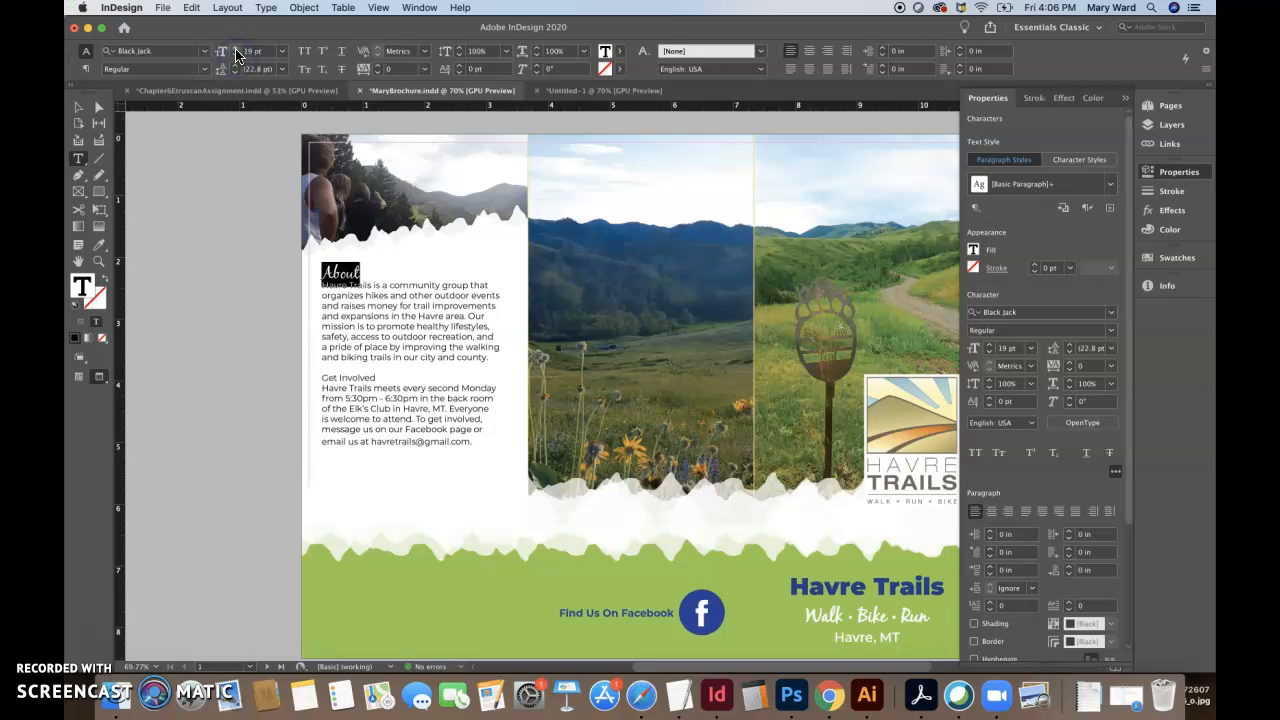
drag(375, 377, 322, 378)
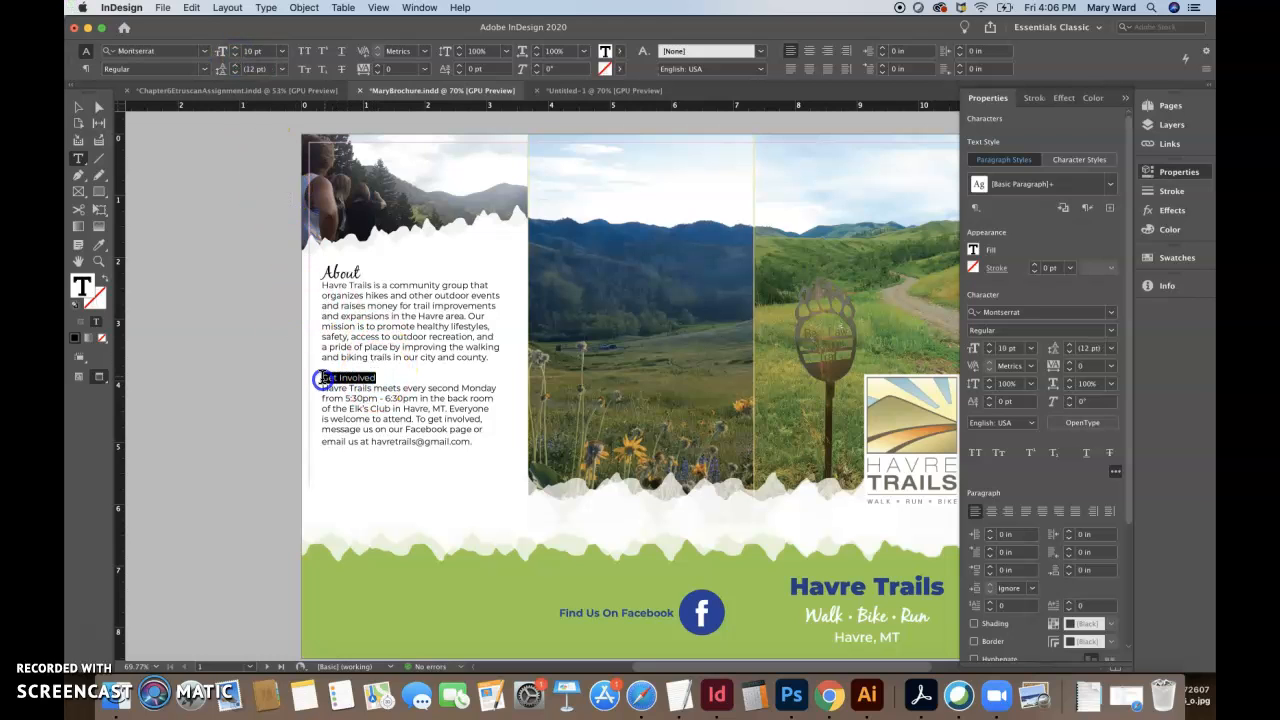
click(78, 107)
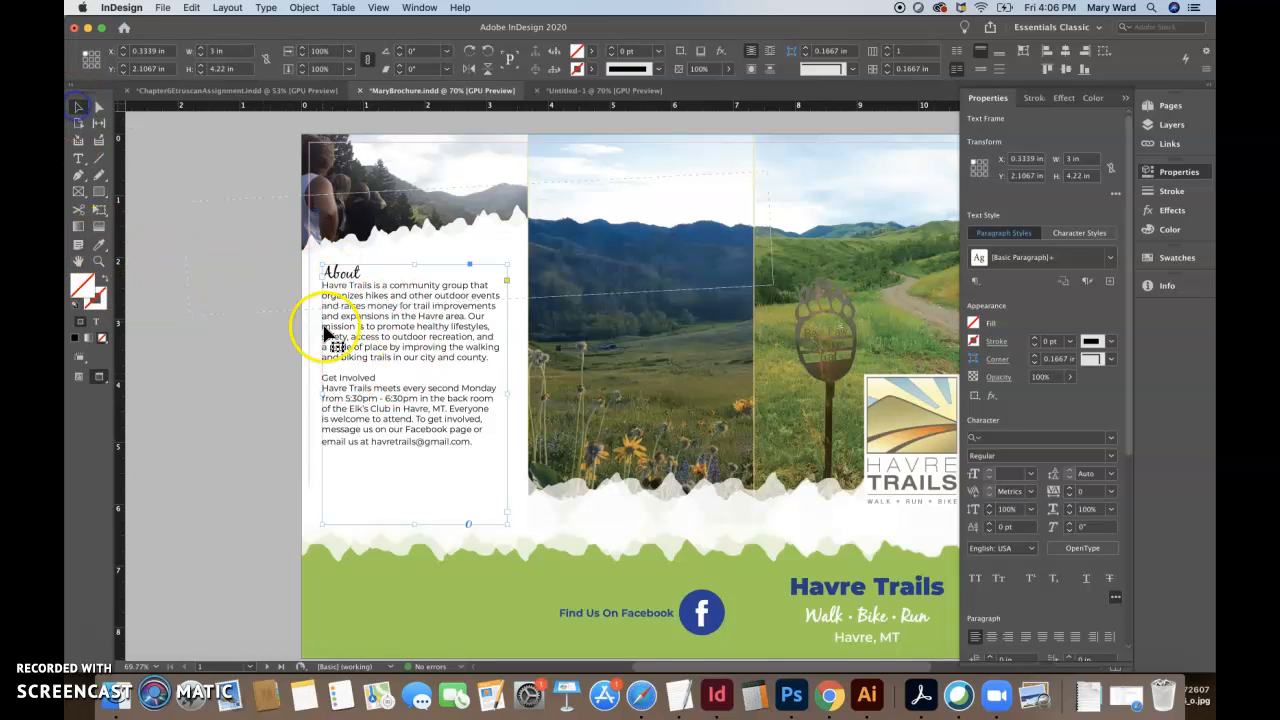
click(100, 245)
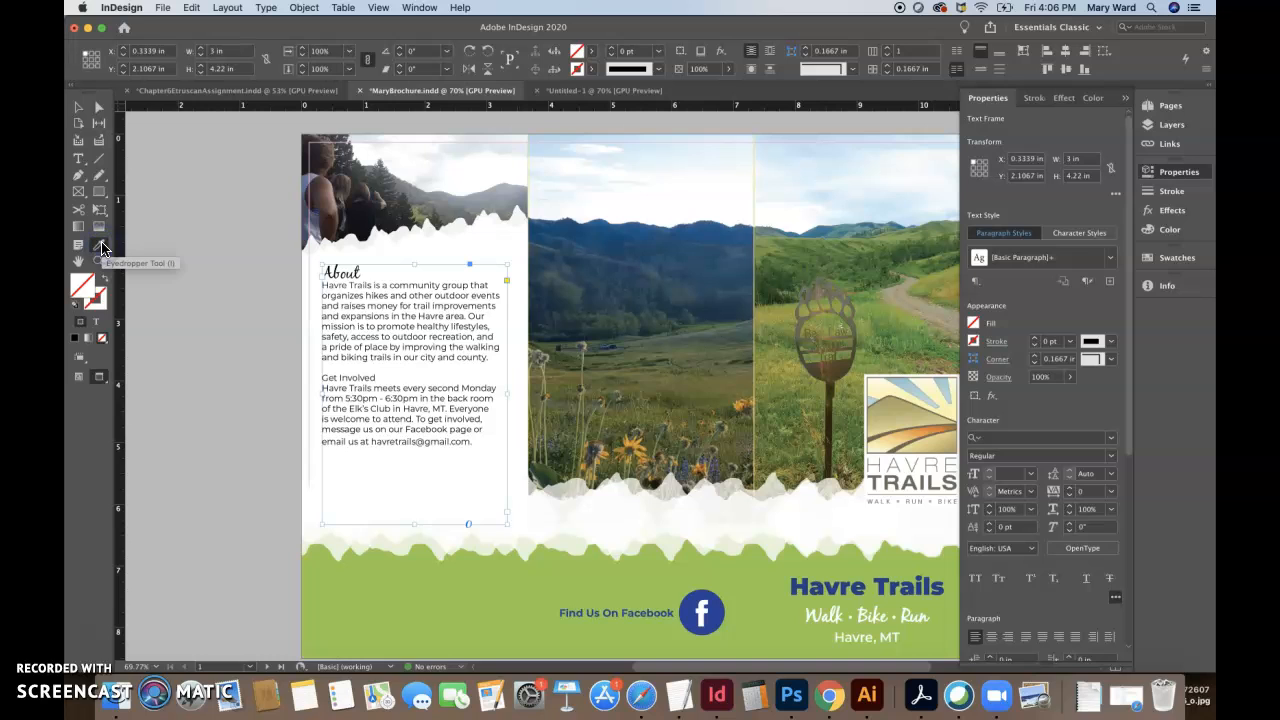
click(339, 272)
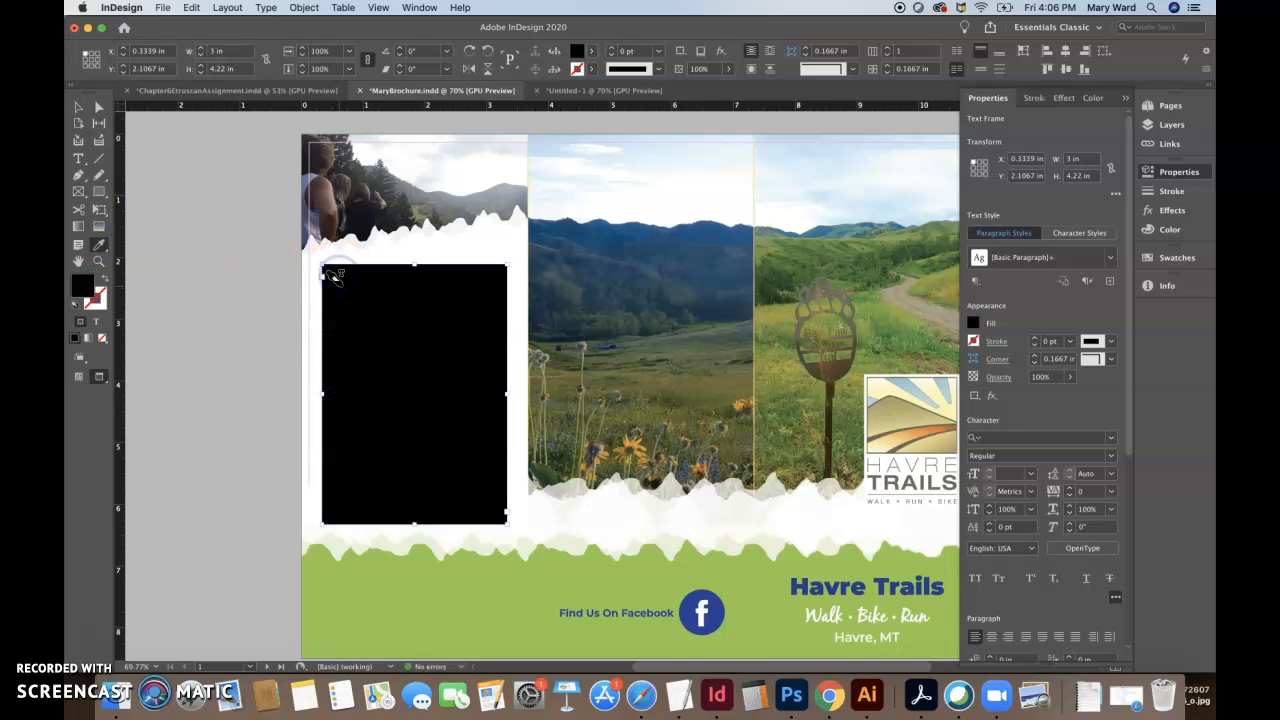
key(super+z)
- Copy the About heading's character formatting onto the Get Involved heading with the Eyedropper tool
click(78, 158)
click(360, 268)
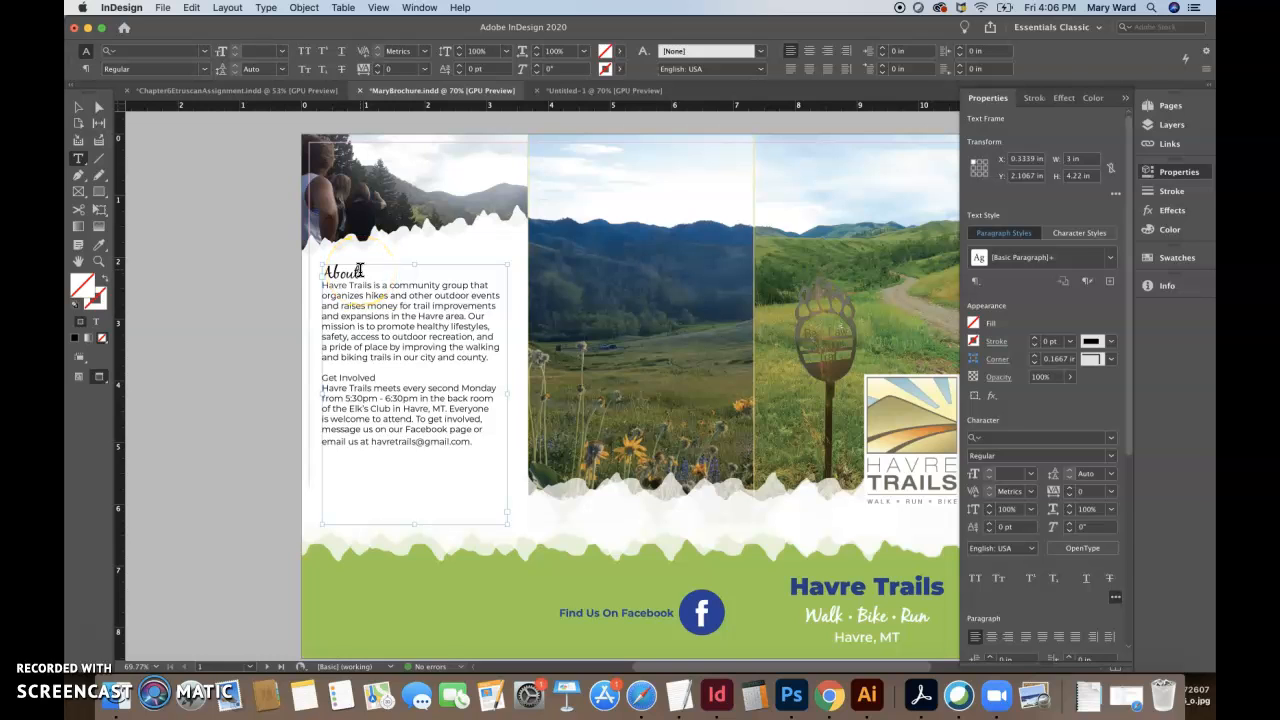
drag(377, 378, 312, 378)
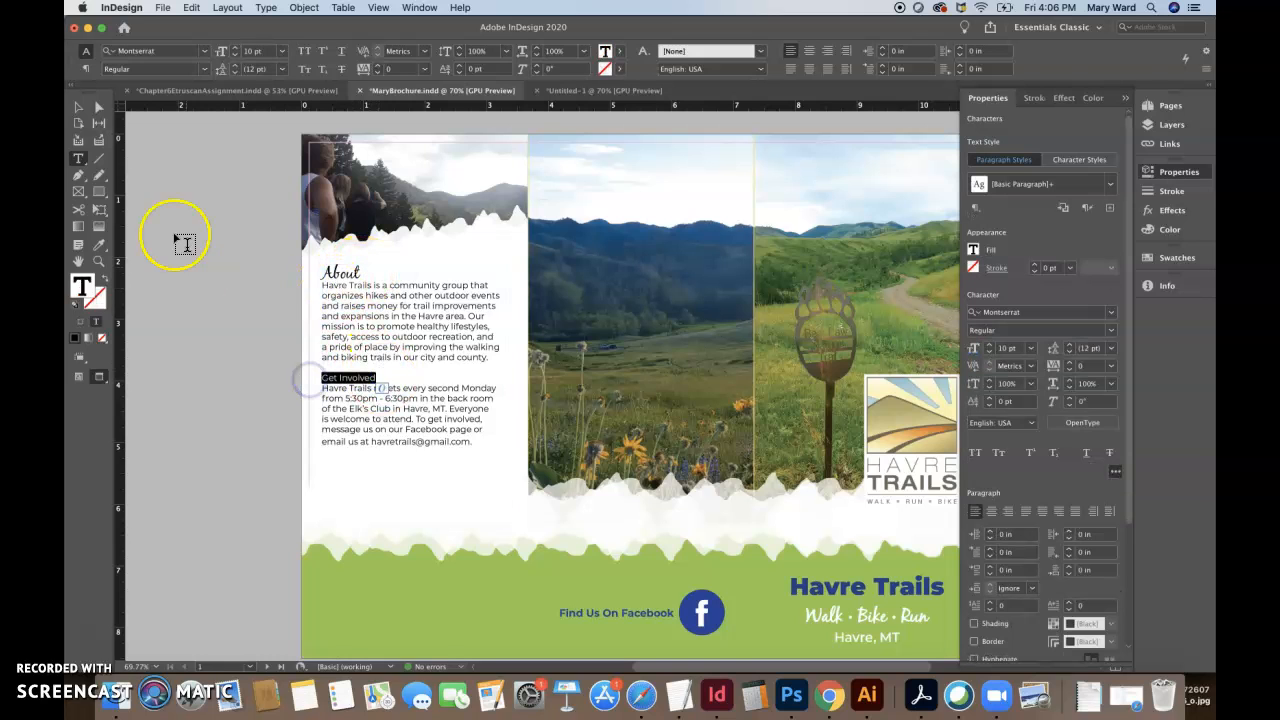
click(100, 245)
click(325, 277)
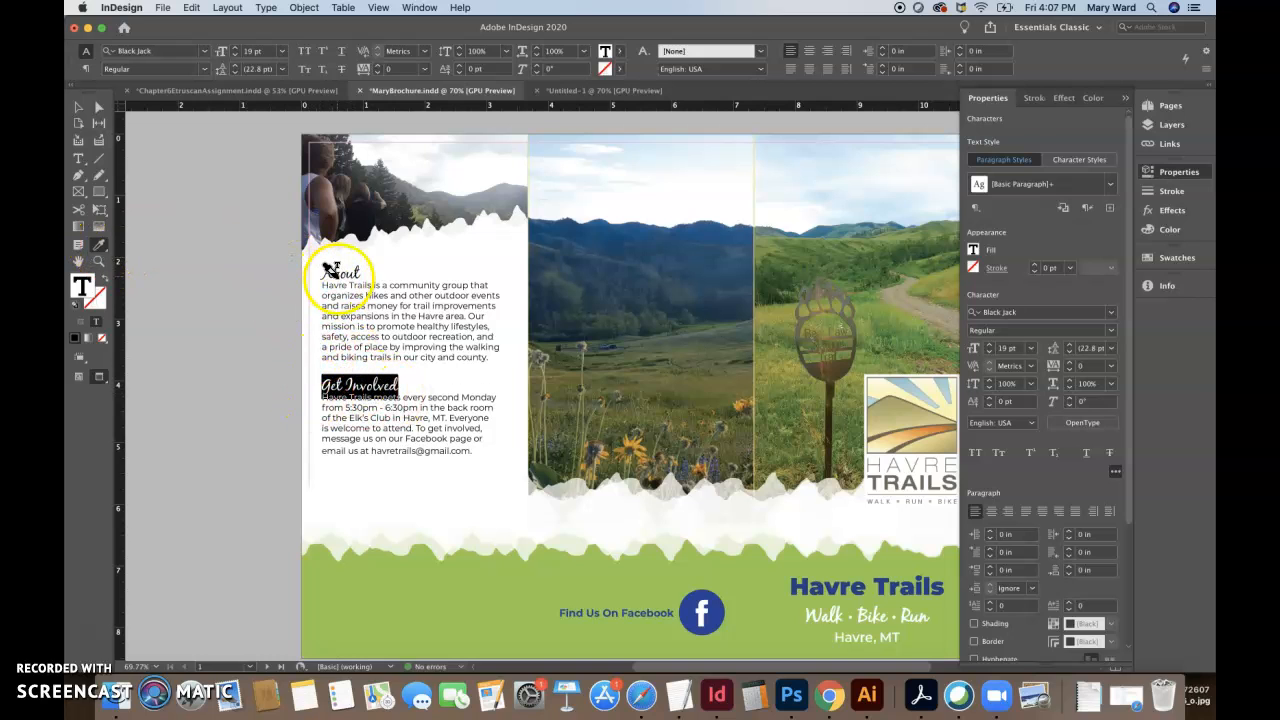
click(79, 107)
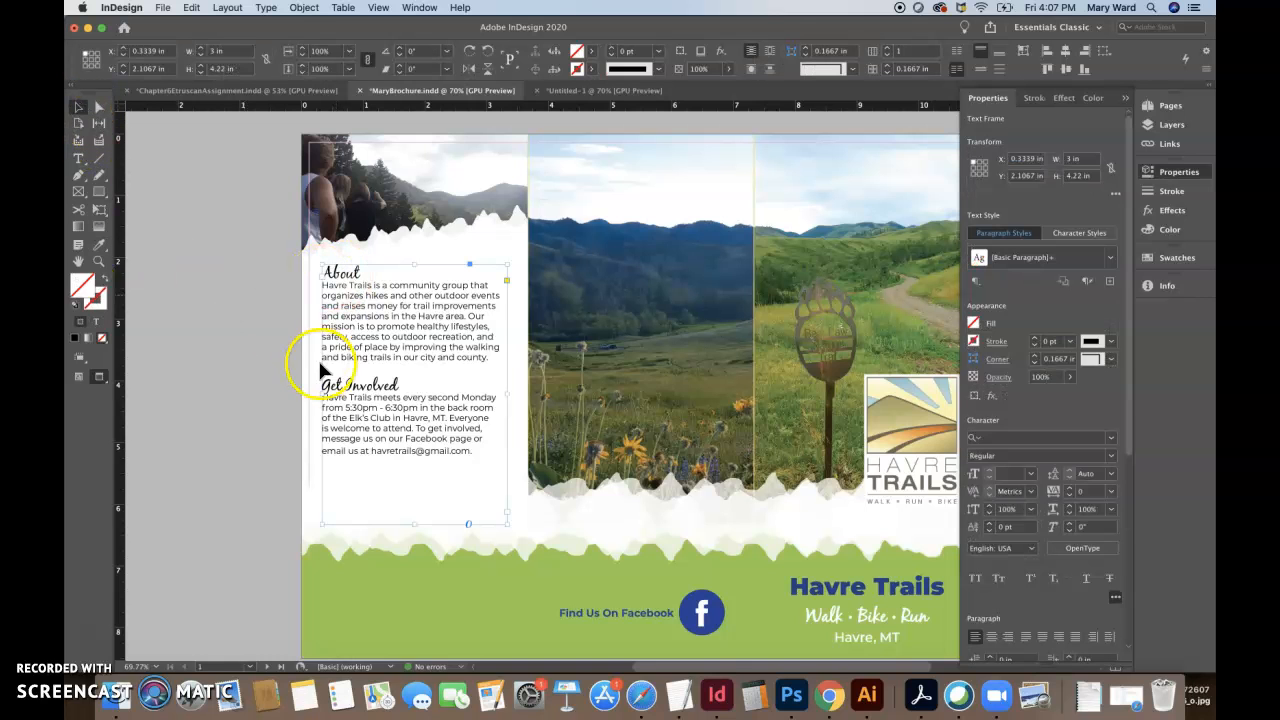
- Review the About and Get Involved text in the Untitled-1 reference brochure, and set the About paragraph's leading to 16 pt in MaryBrochure.indd
click(301, 93)
click(594, 92)
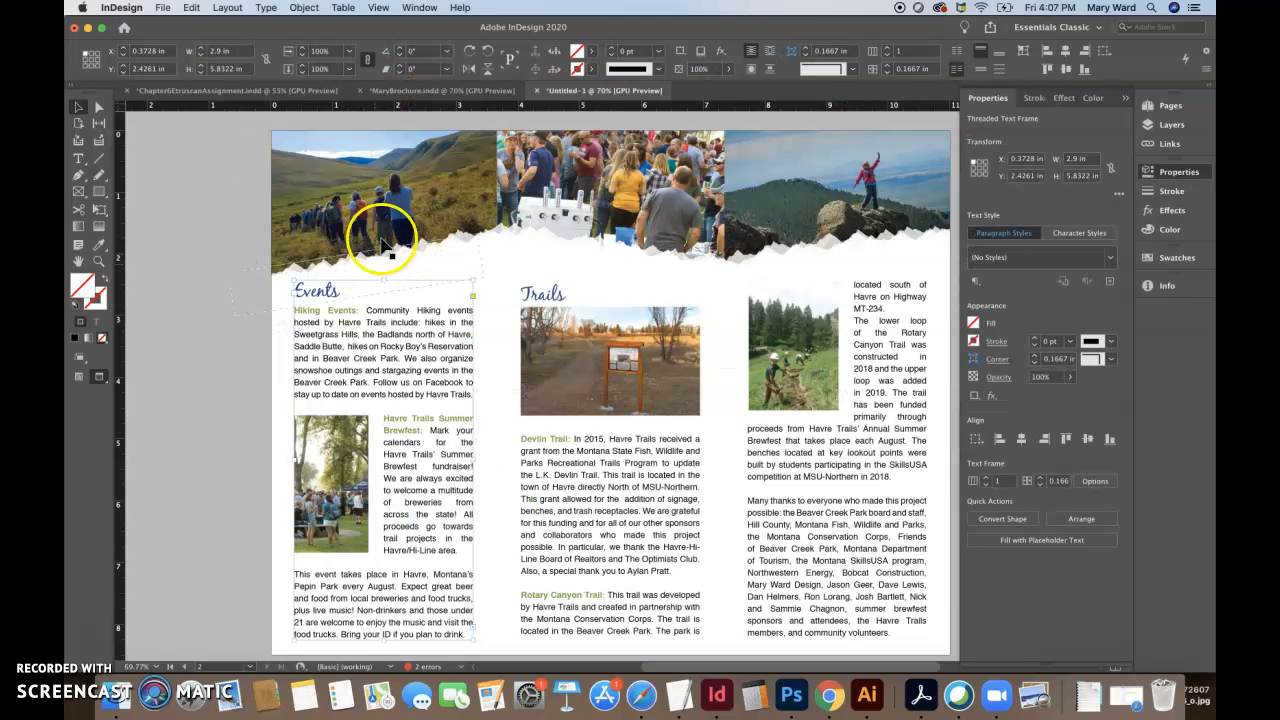
scroll(400, 240, up, 4)
scroll(400, 240, up, 5)
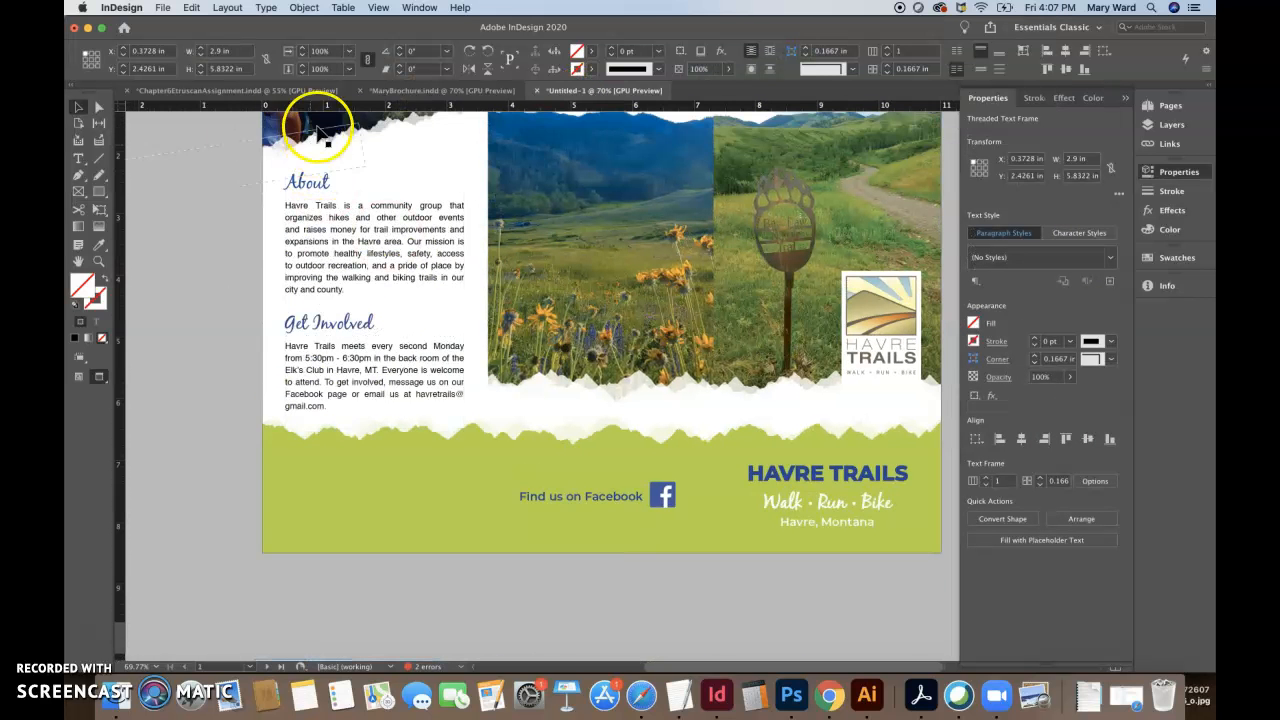
click(396, 88)
click(367, 291)
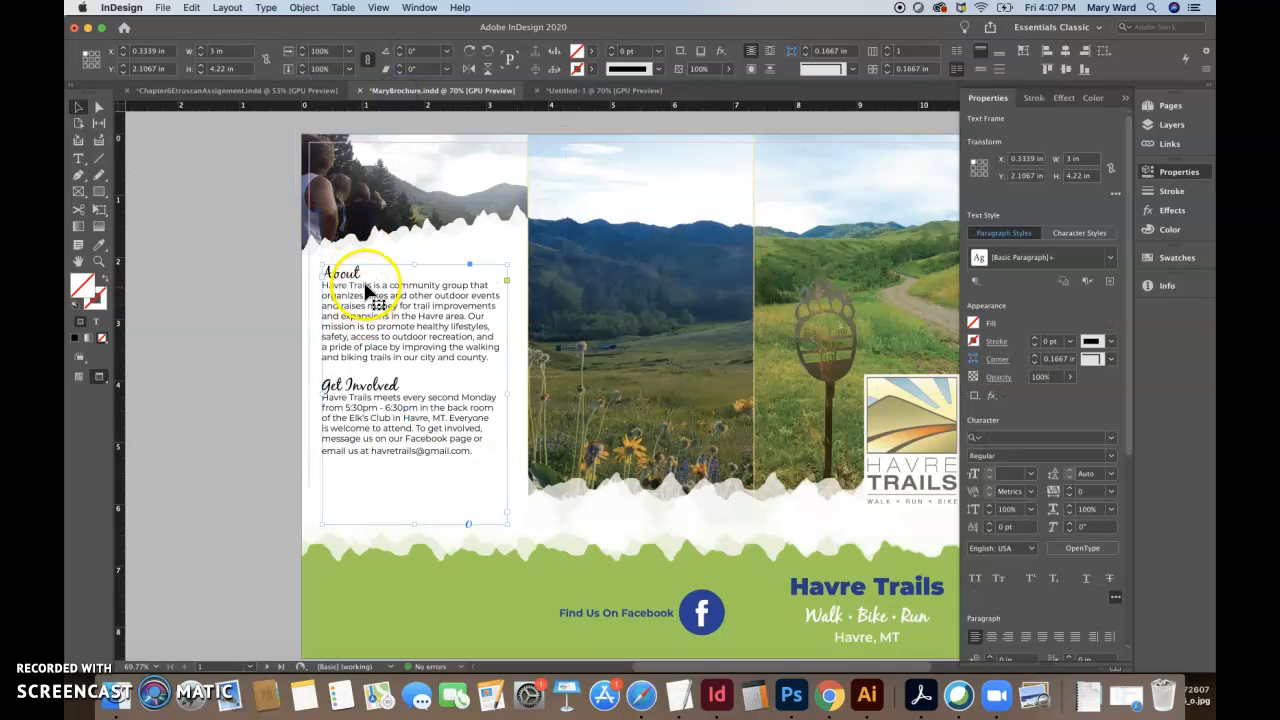
double_click(367, 291)
drag(320, 286, 492, 358)
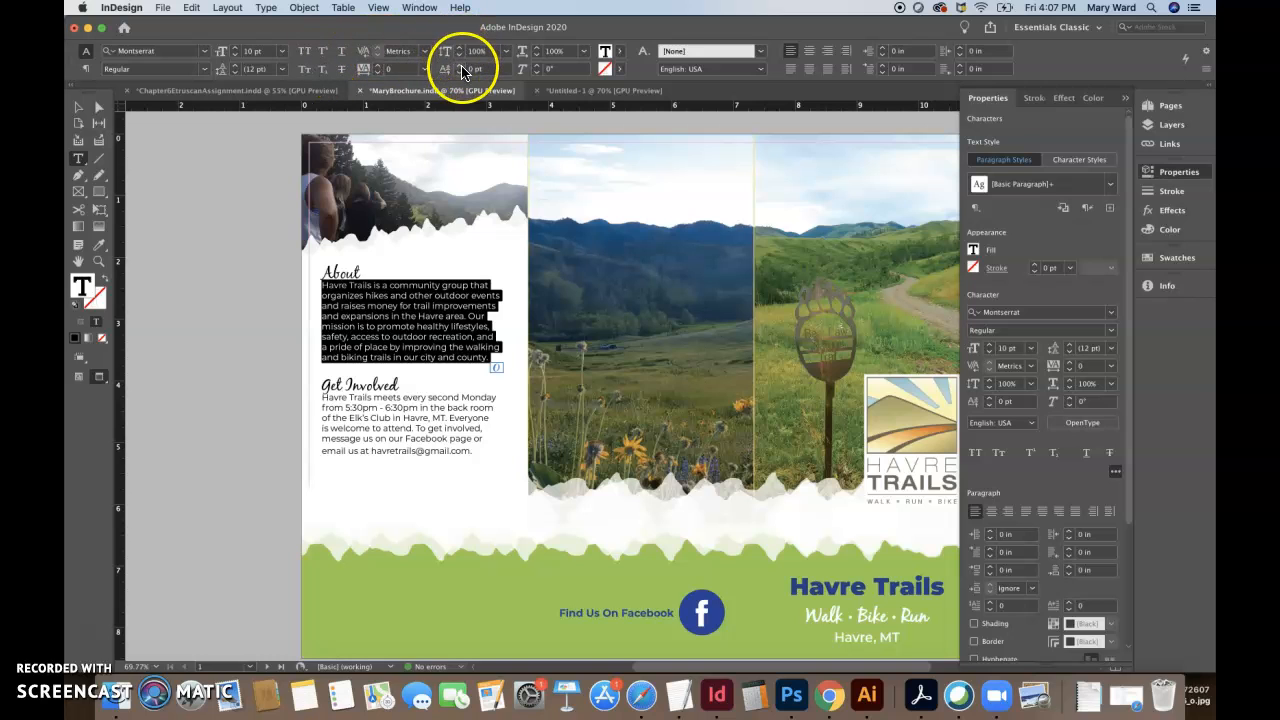
click(1069, 345)
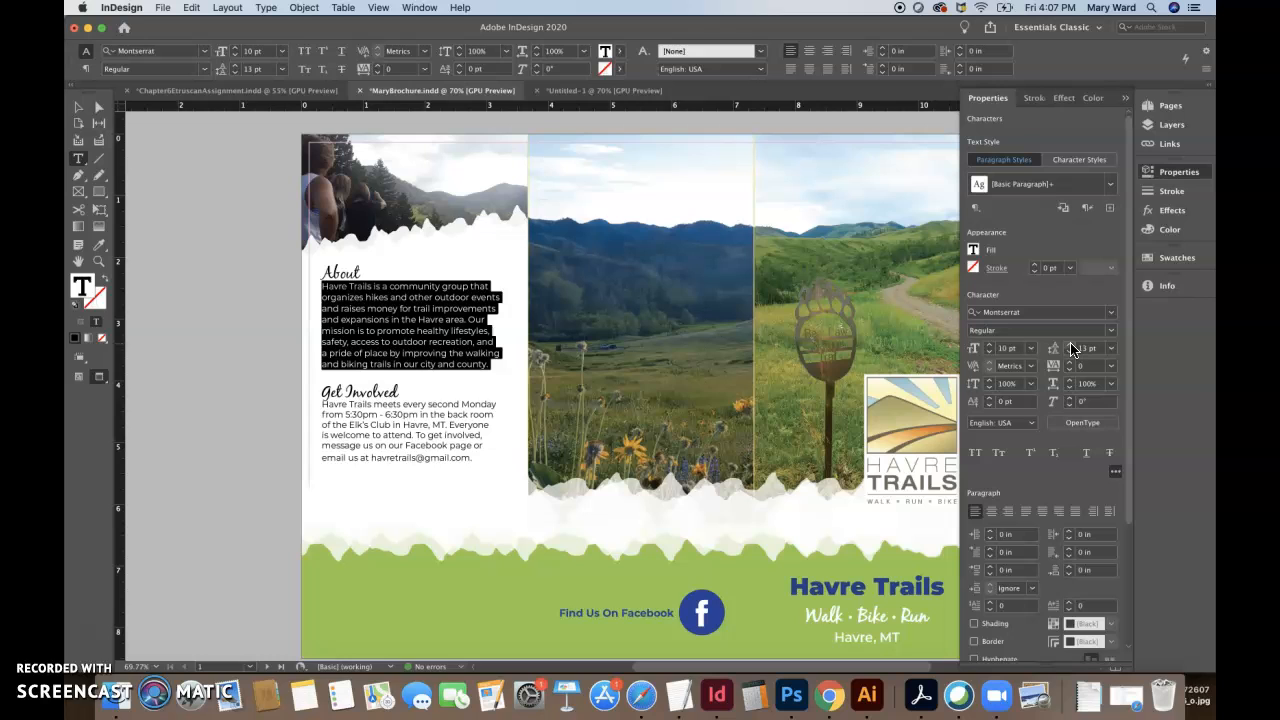
click(1071, 347)
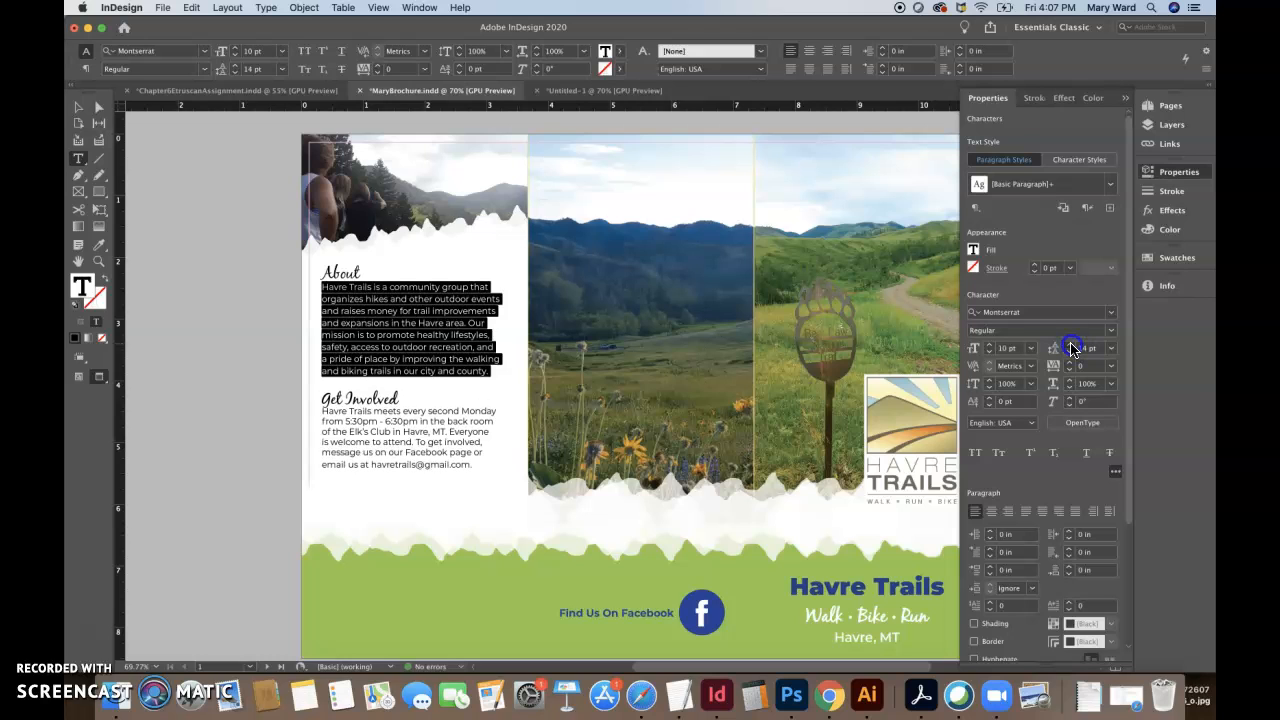
click(1071, 347)
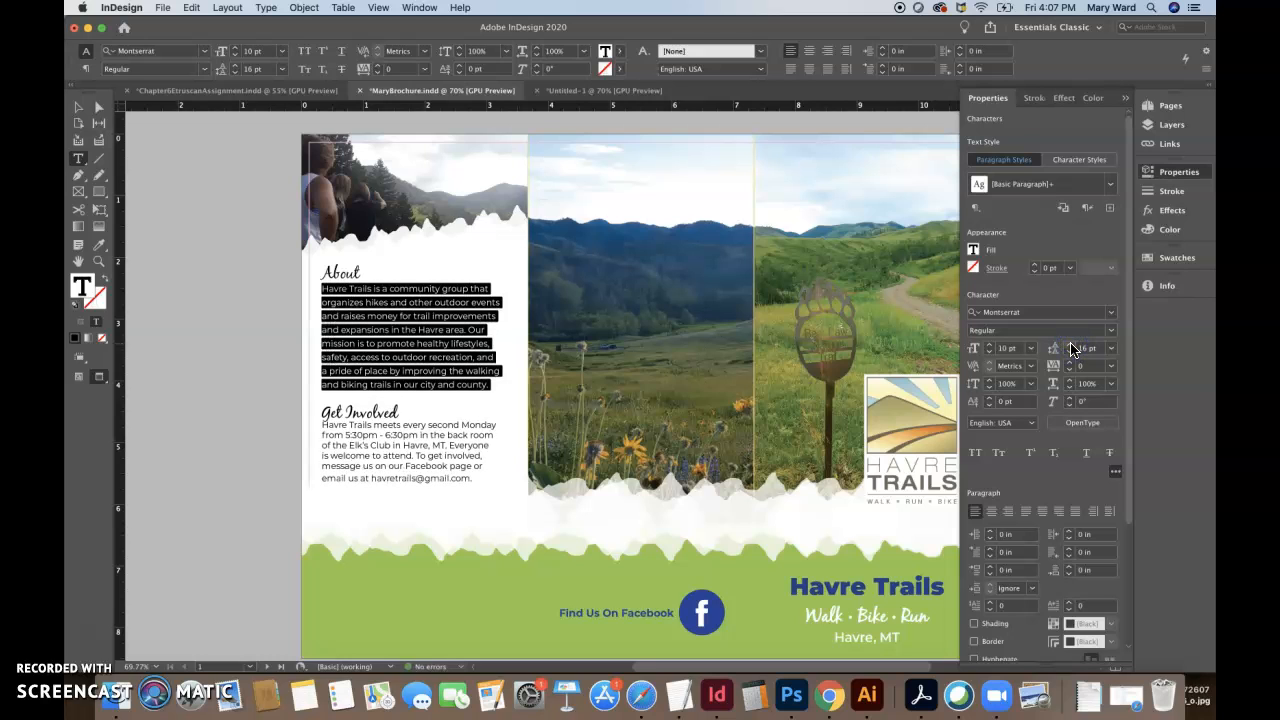
click(462, 345)
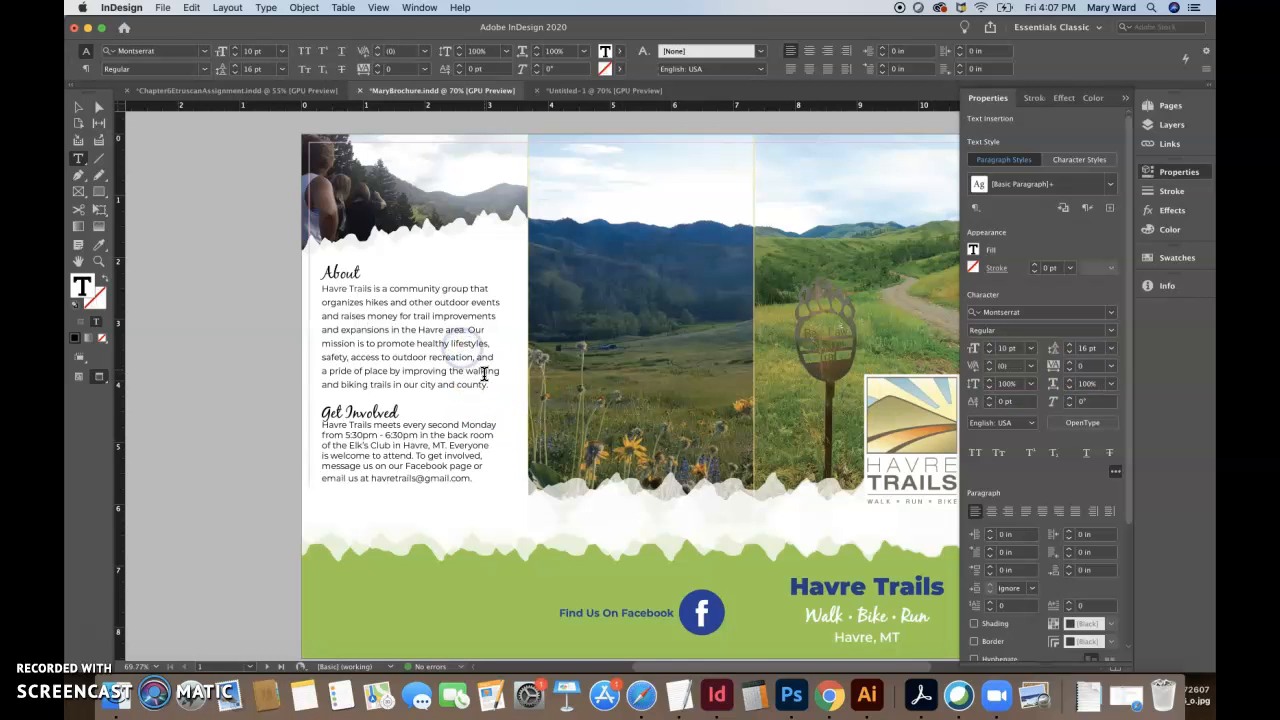
- Set the leading of the Get Involved heading and its paragraph to 16 pt
drag(488, 385, 314, 283)
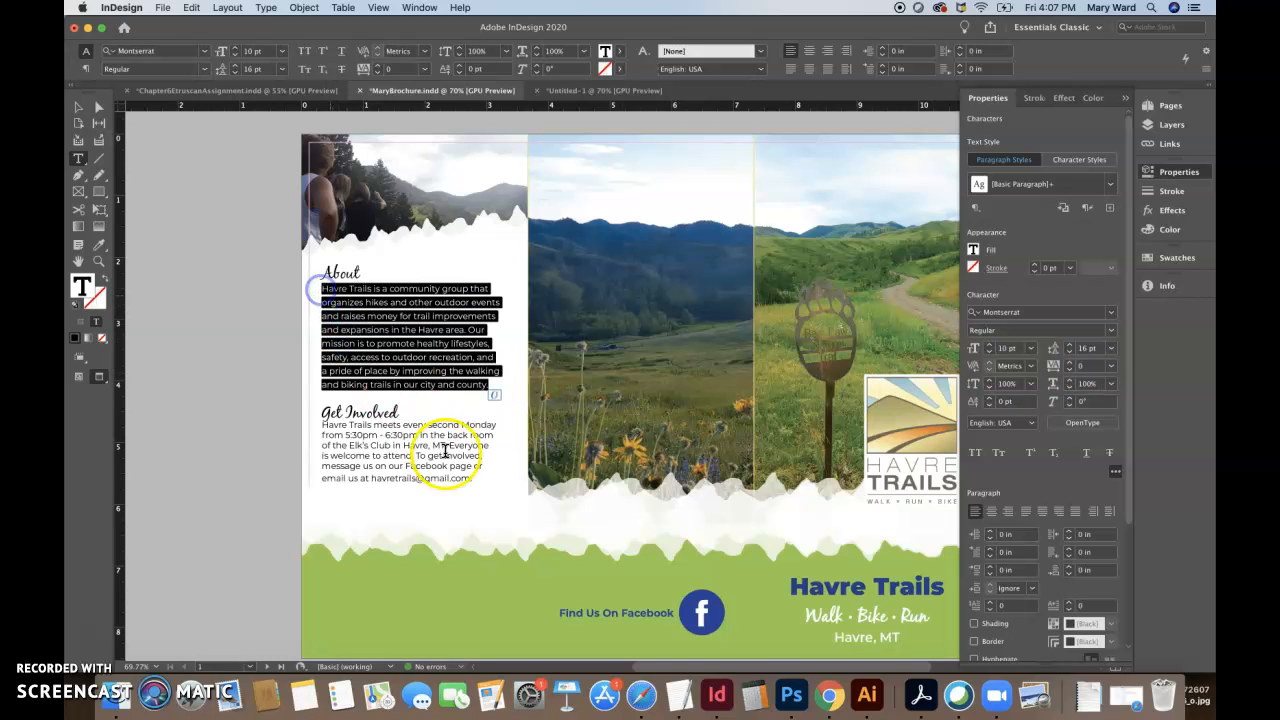
drag(477, 479, 306, 404)
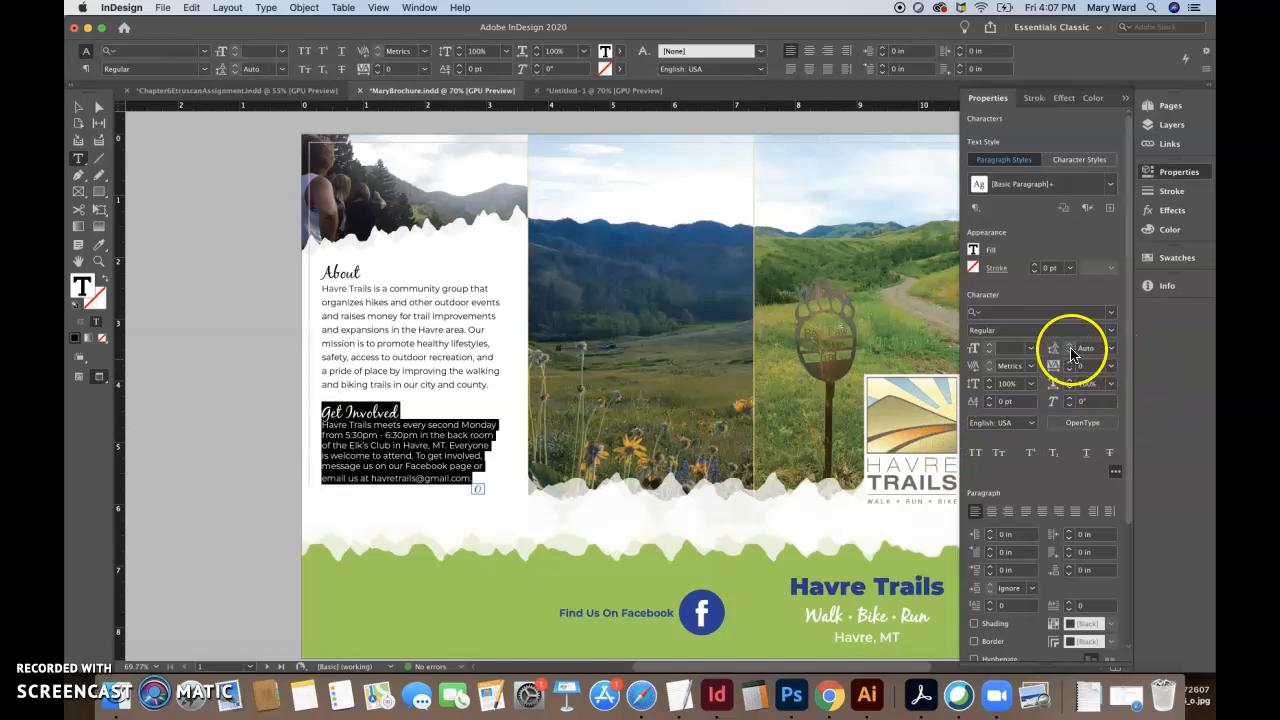
click(1110, 348)
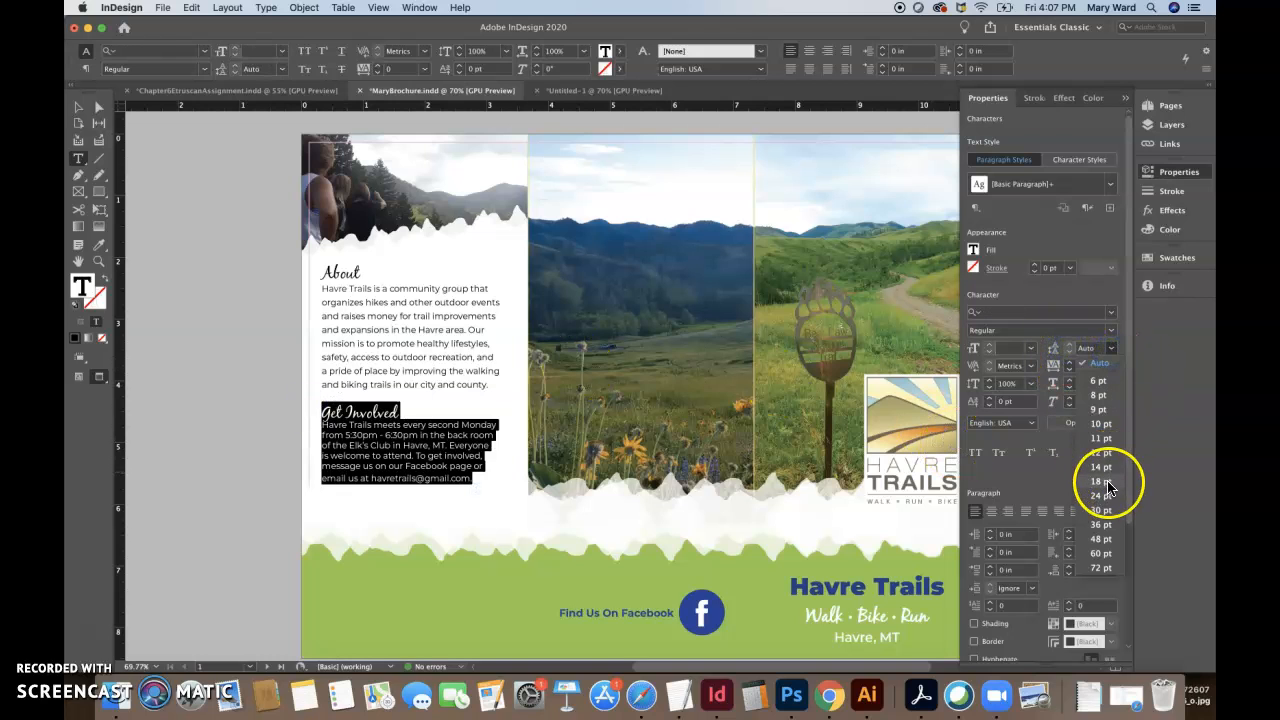
click(1095, 457)
click(1069, 344)
click(1069, 344)
- Increase the Get Involved heading's leading to 25 pt
click(333, 384)
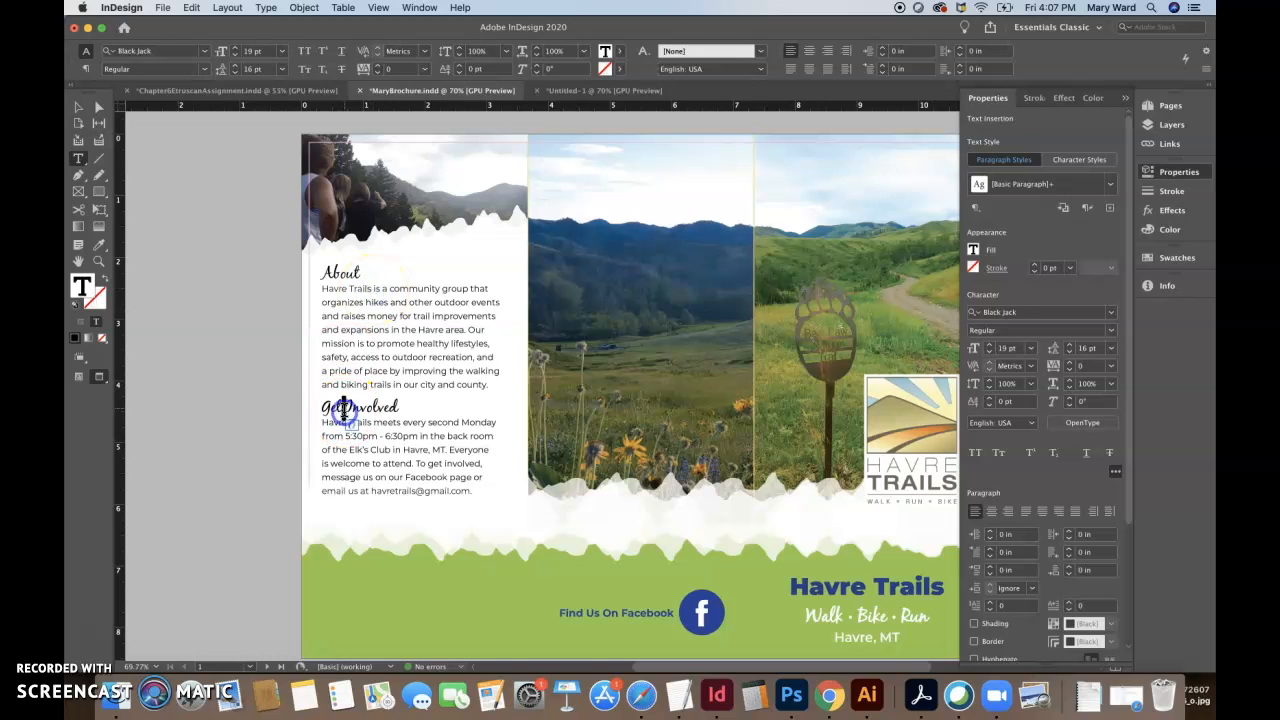
triple_click(344, 410)
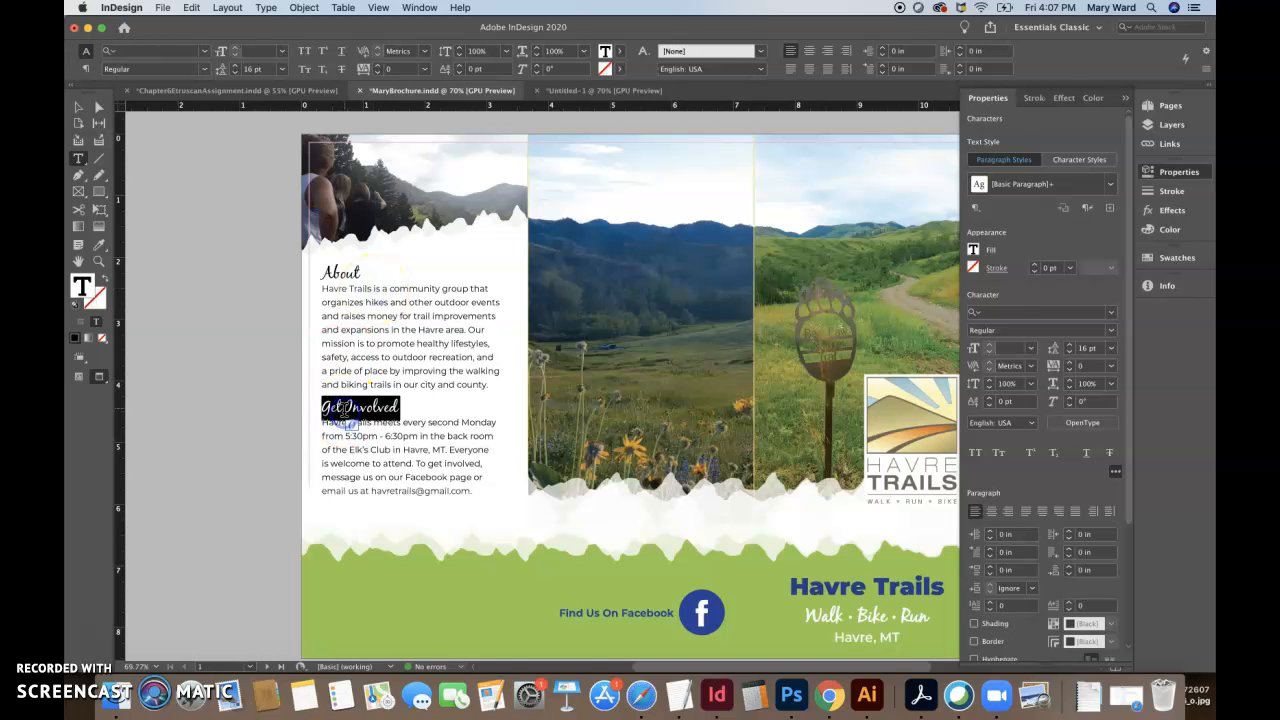
click(1069, 344)
click(1068, 345)
click(1068, 345)
click(1068, 345)
click(1068, 345)
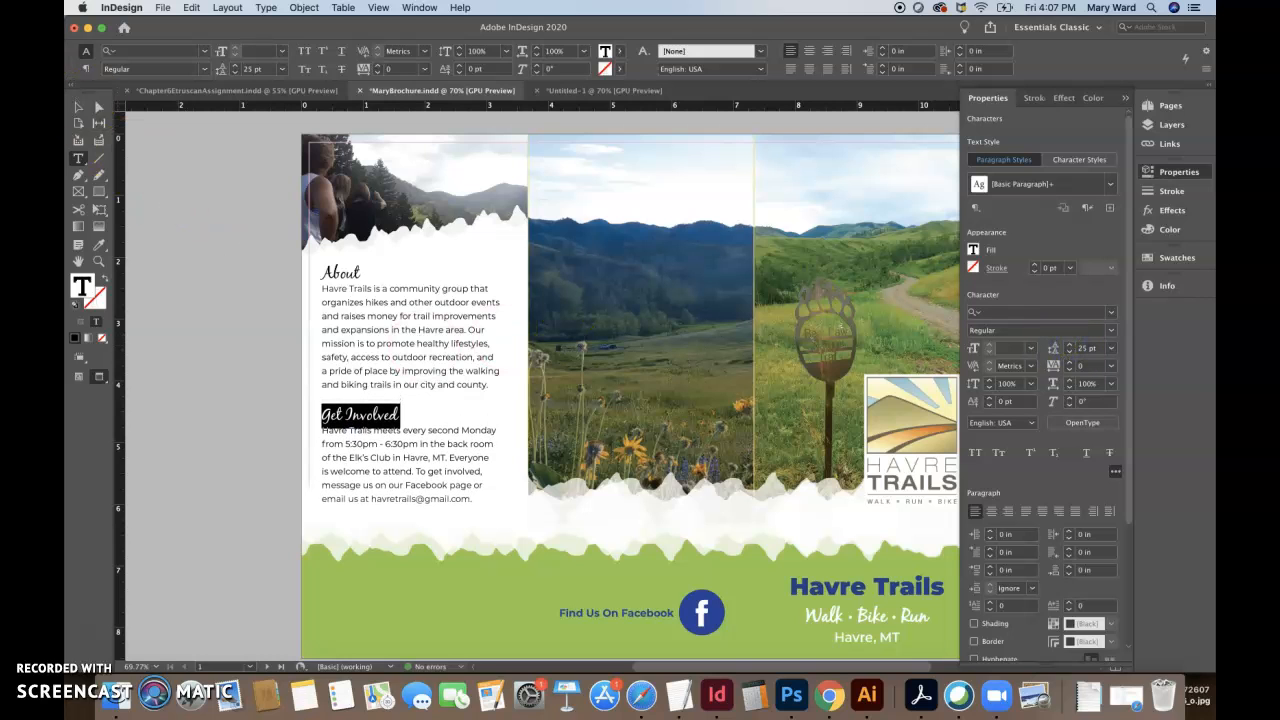
click(78, 106)
click(199, 270)
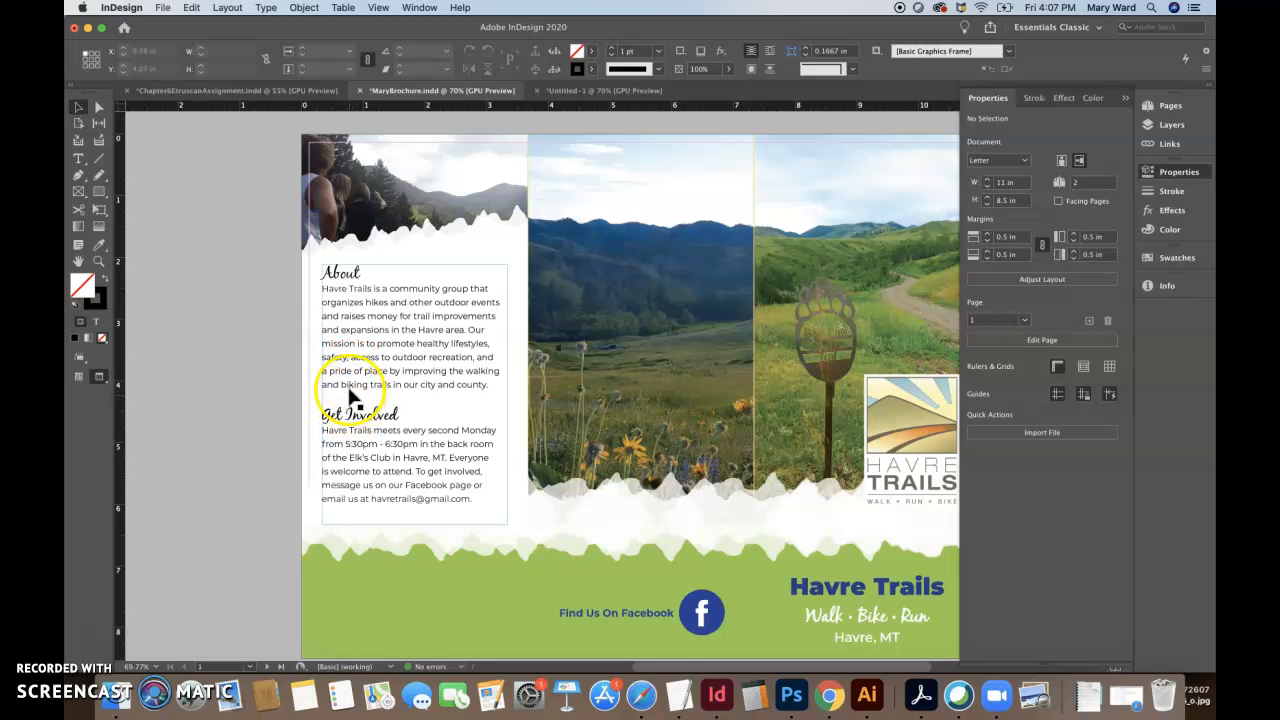
- Set the leading of the first line of the Get Involved paragraph to 20 pt
double_click(340, 430)
triple_click(340, 430)
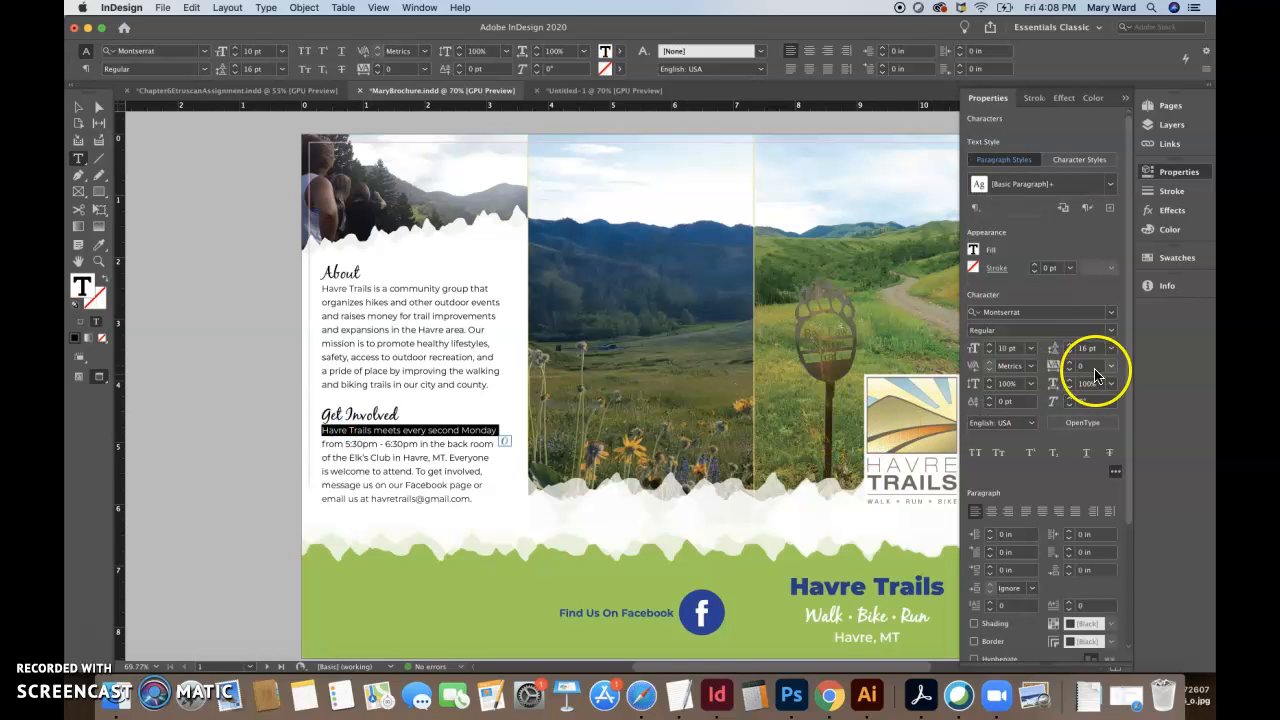
click(1070, 346)
click(1070, 346)
click(1070, 346)
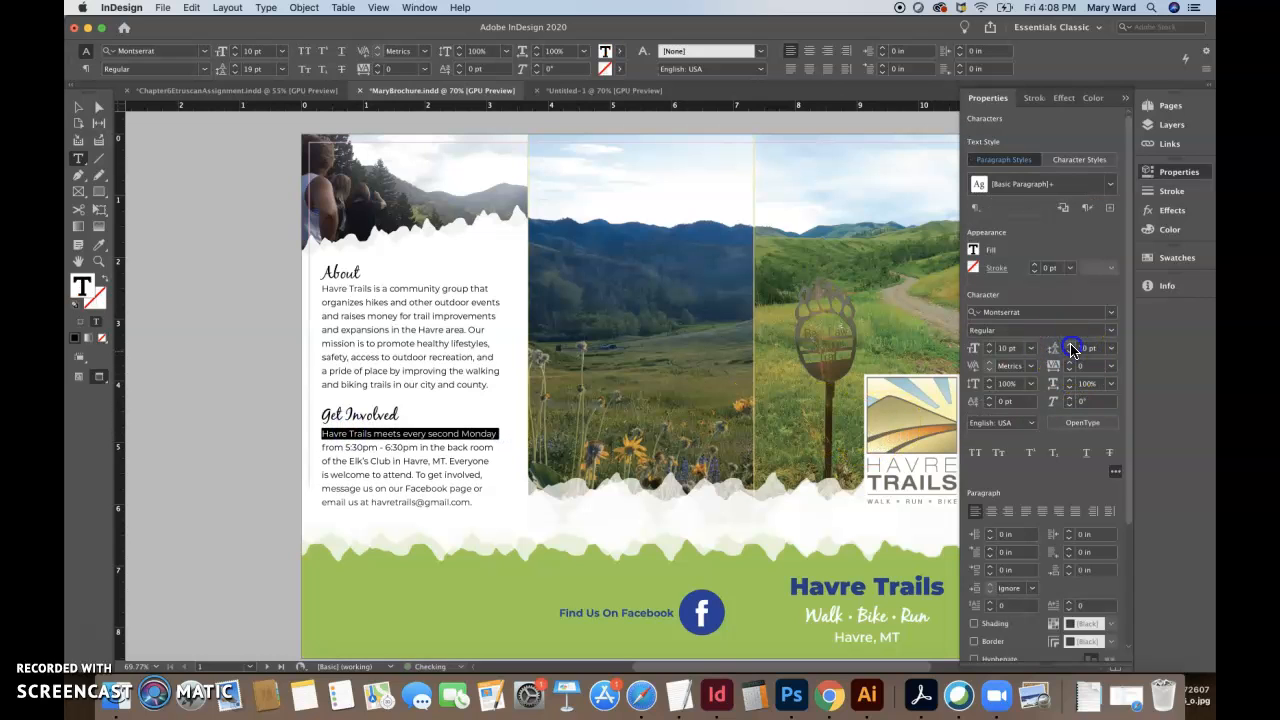
- Set the leading of the first line of the About paragraph to 20 pt
triple_click(458, 288)
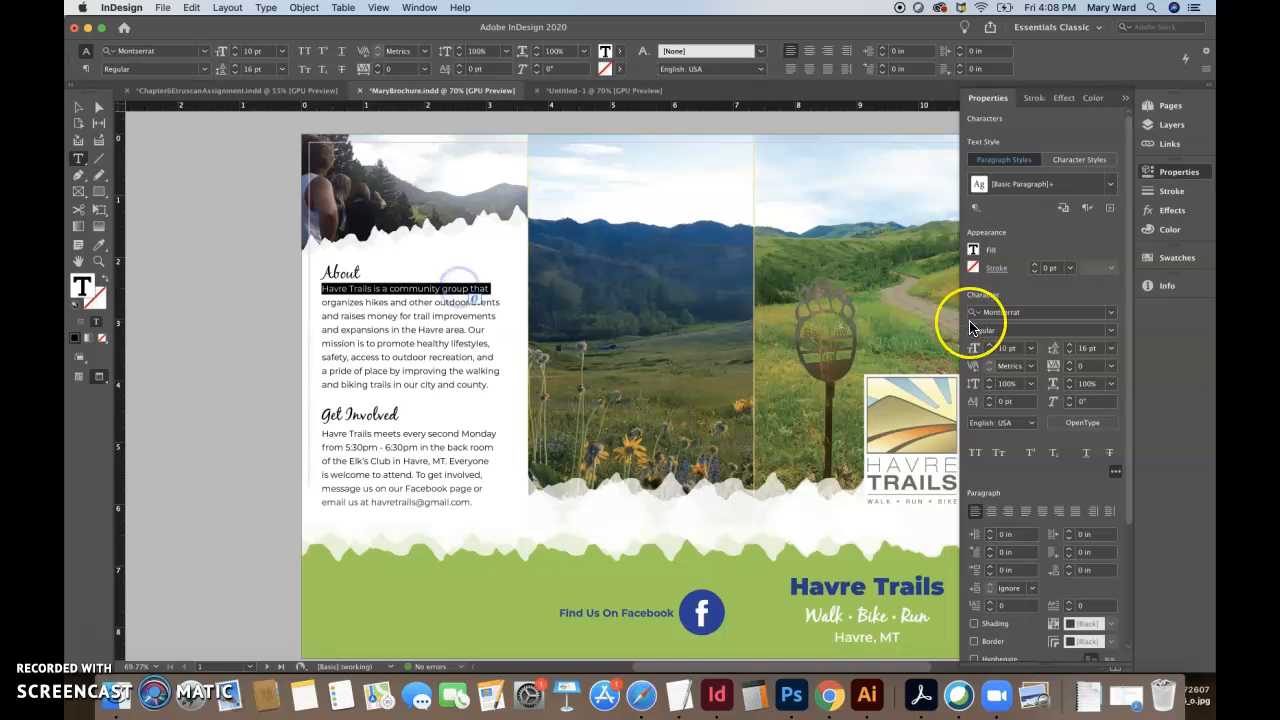
click(1069, 346)
click(1069, 346)
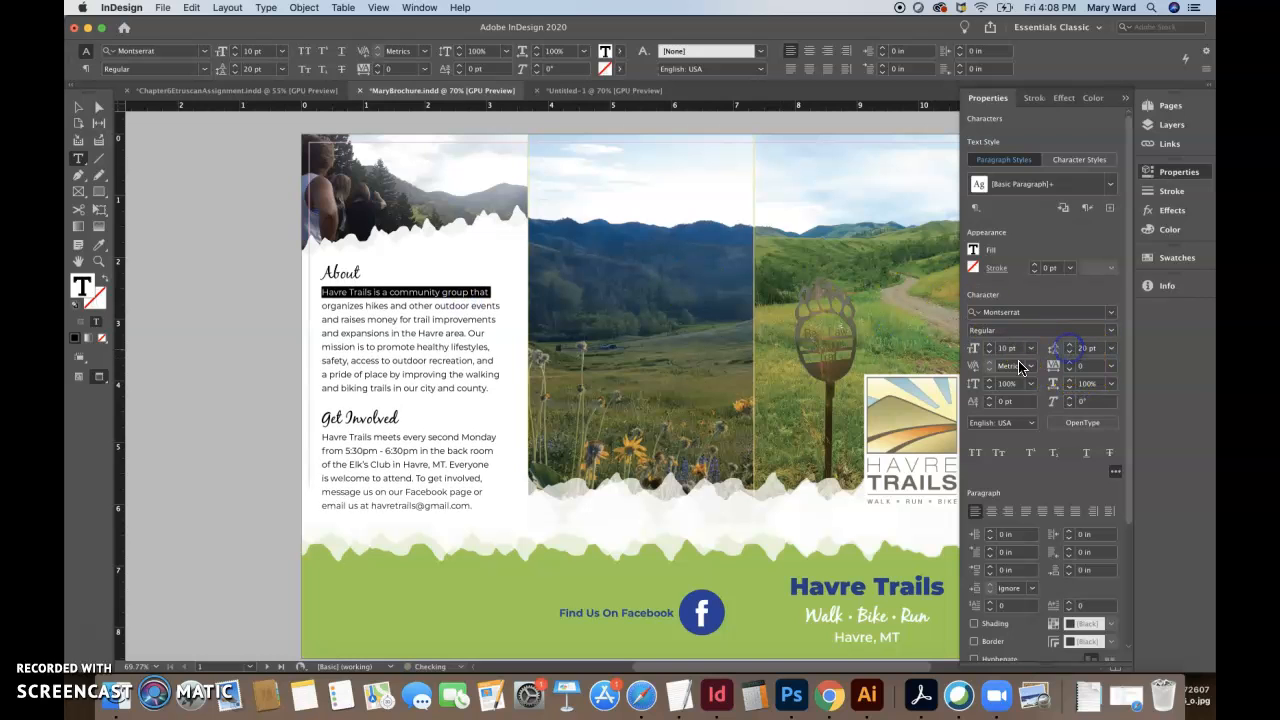
click(78, 106)
click(207, 277)
- Check the leading of the Get Involved heading and of the first line beneath it
click(378, 320)
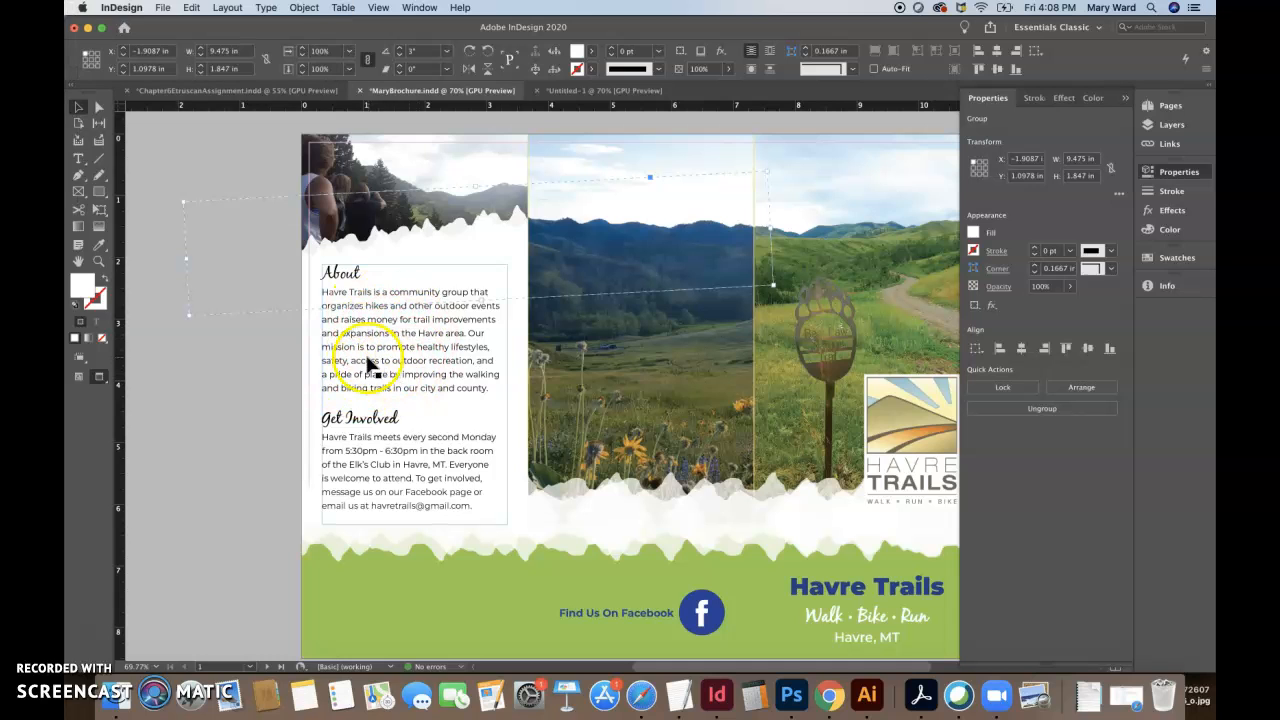
click(344, 294)
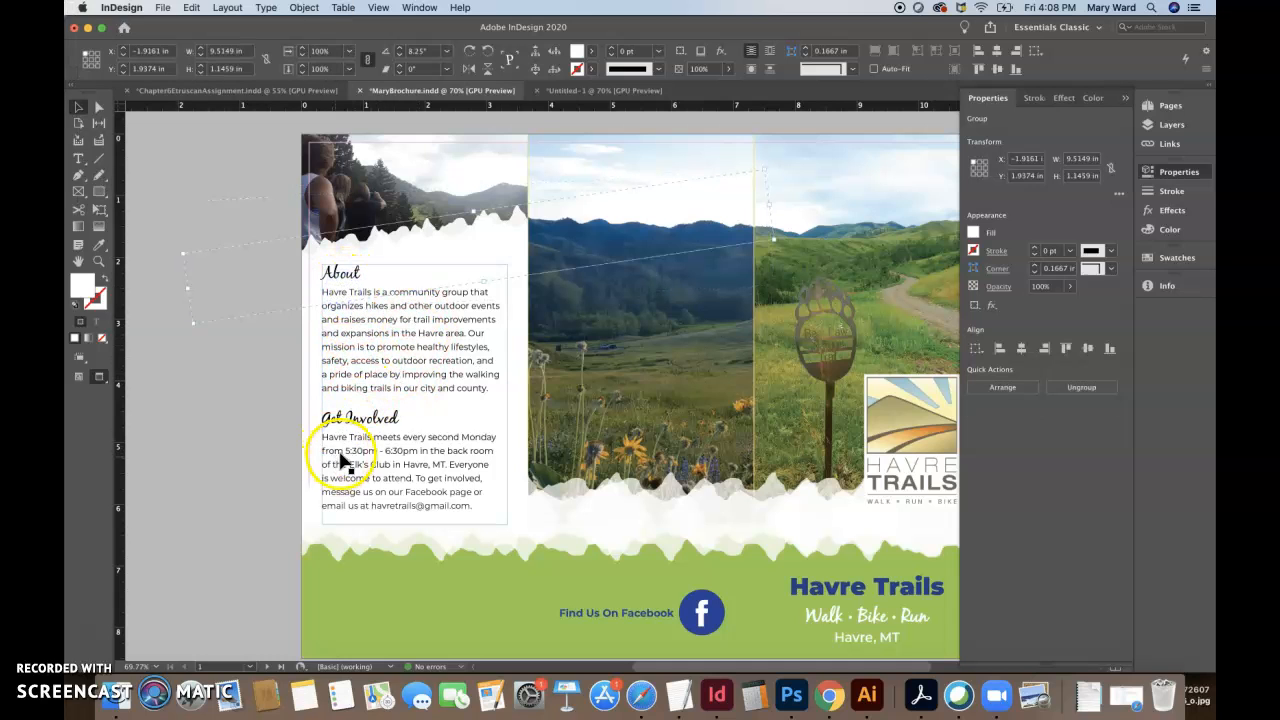
double_click(363, 440)
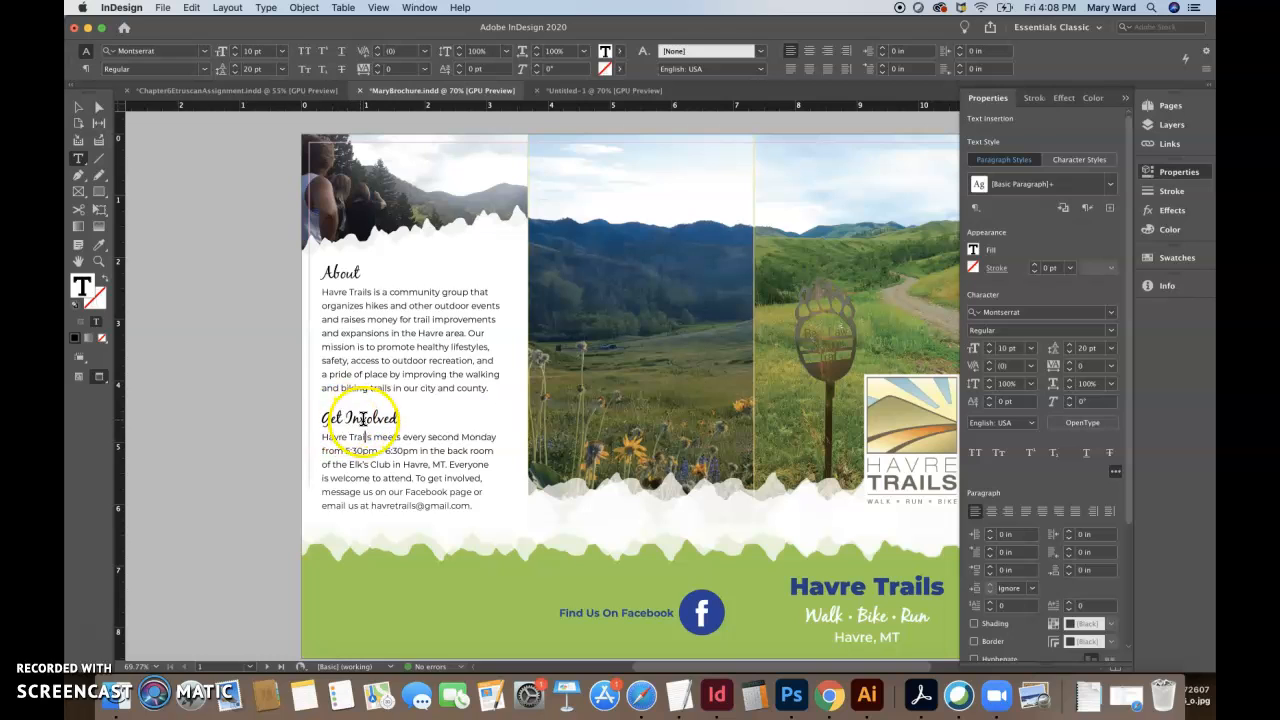
drag(399, 419, 325, 420)
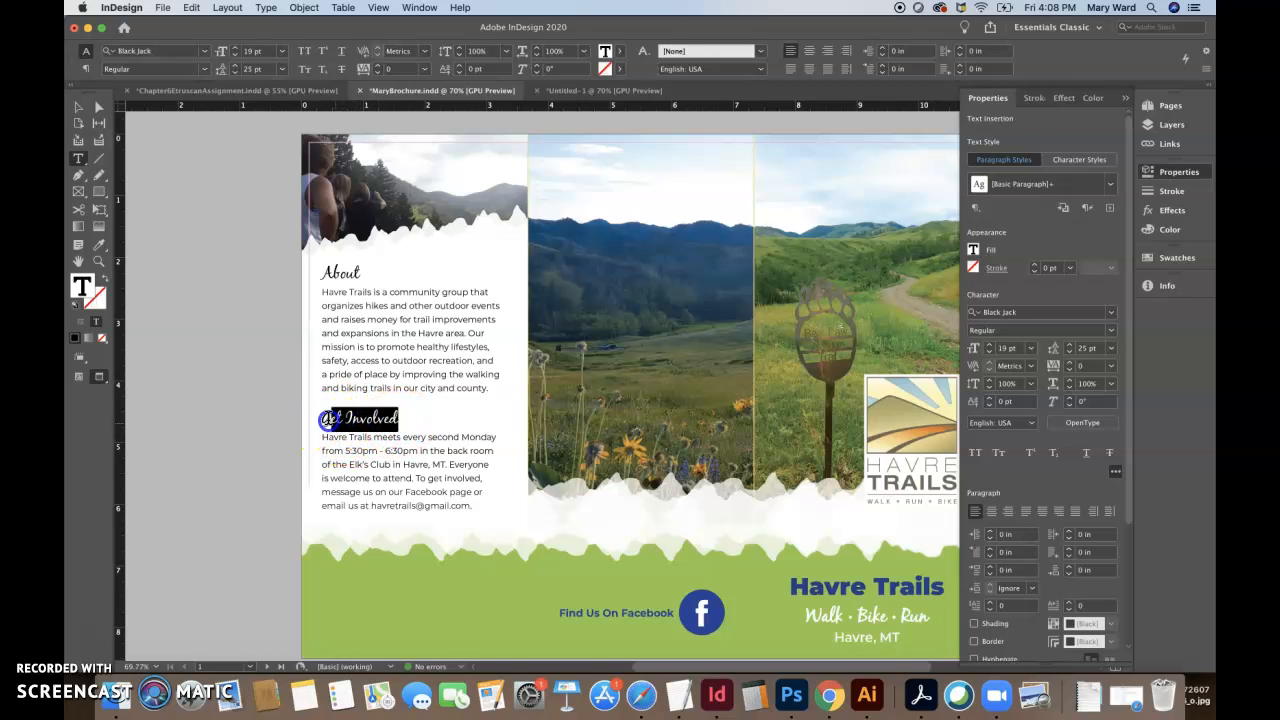
double_click(336, 438)
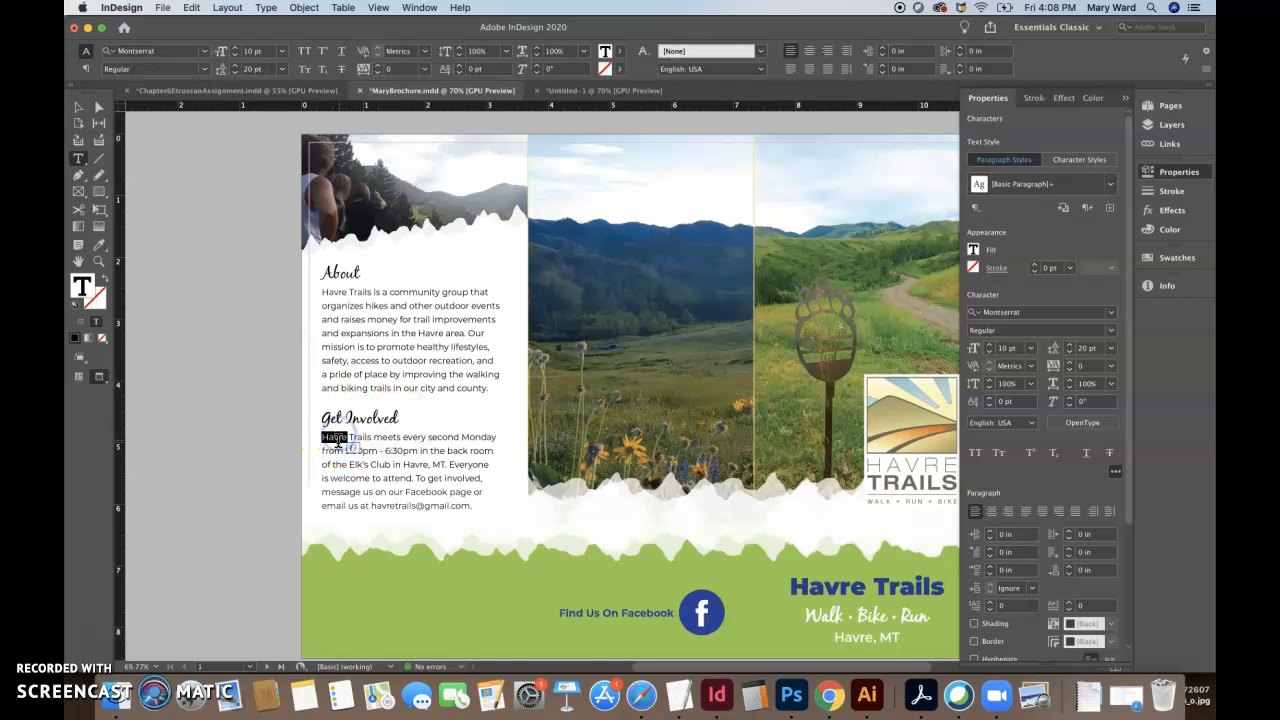
click(345, 420)
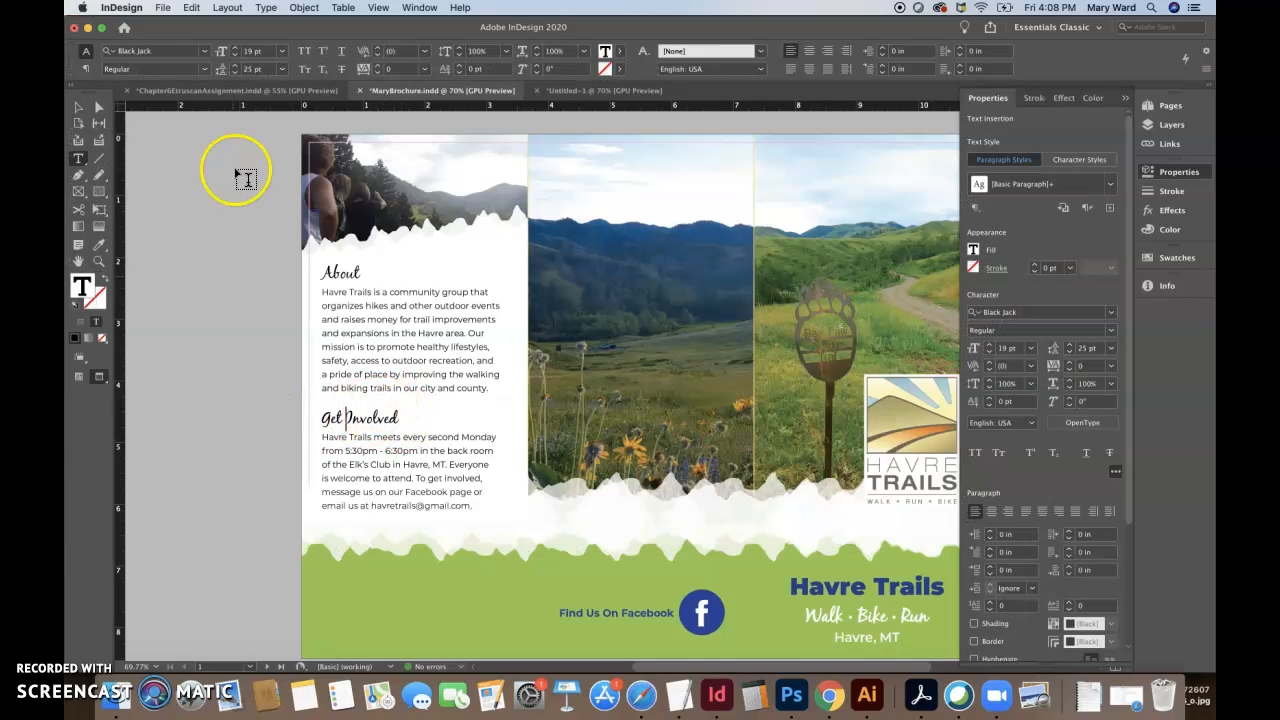
click(82, 106)
click(262, 316)
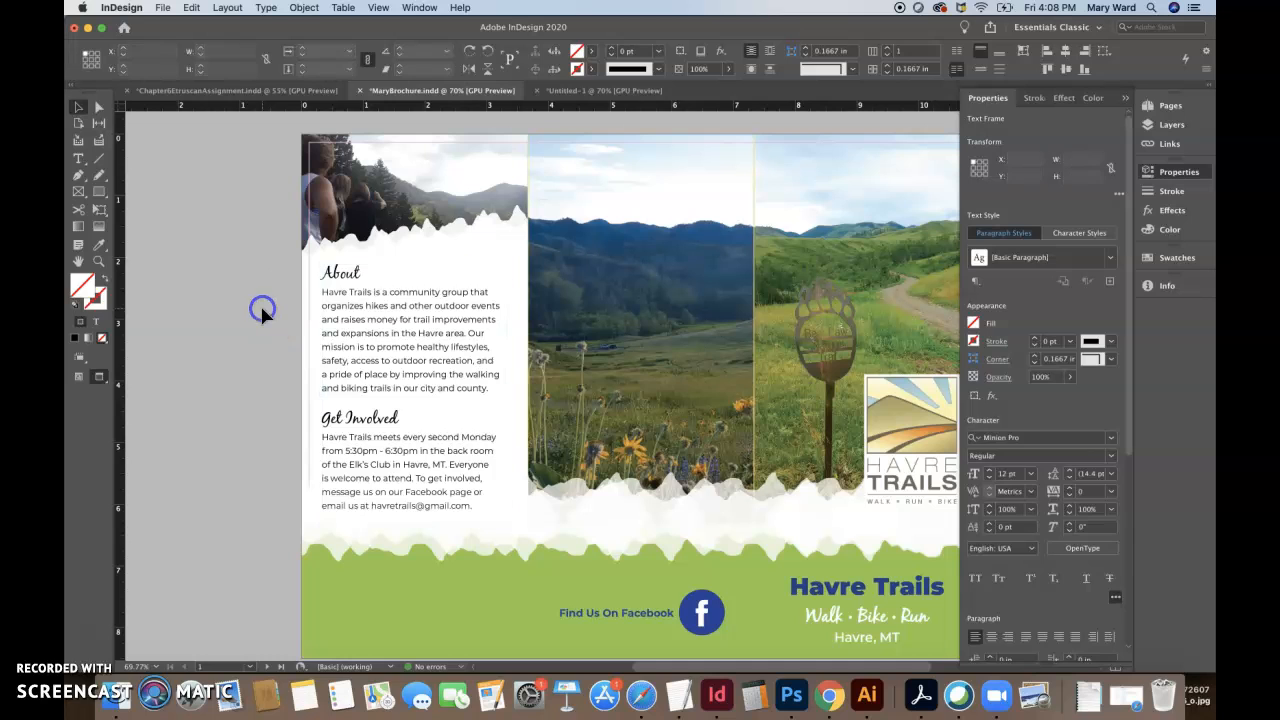
- Nudge the About text frame right to an X position of 0.4033 in
click(388, 368)
key(Right)
key(Right)
key(Right)
key(Right)
key(Right)
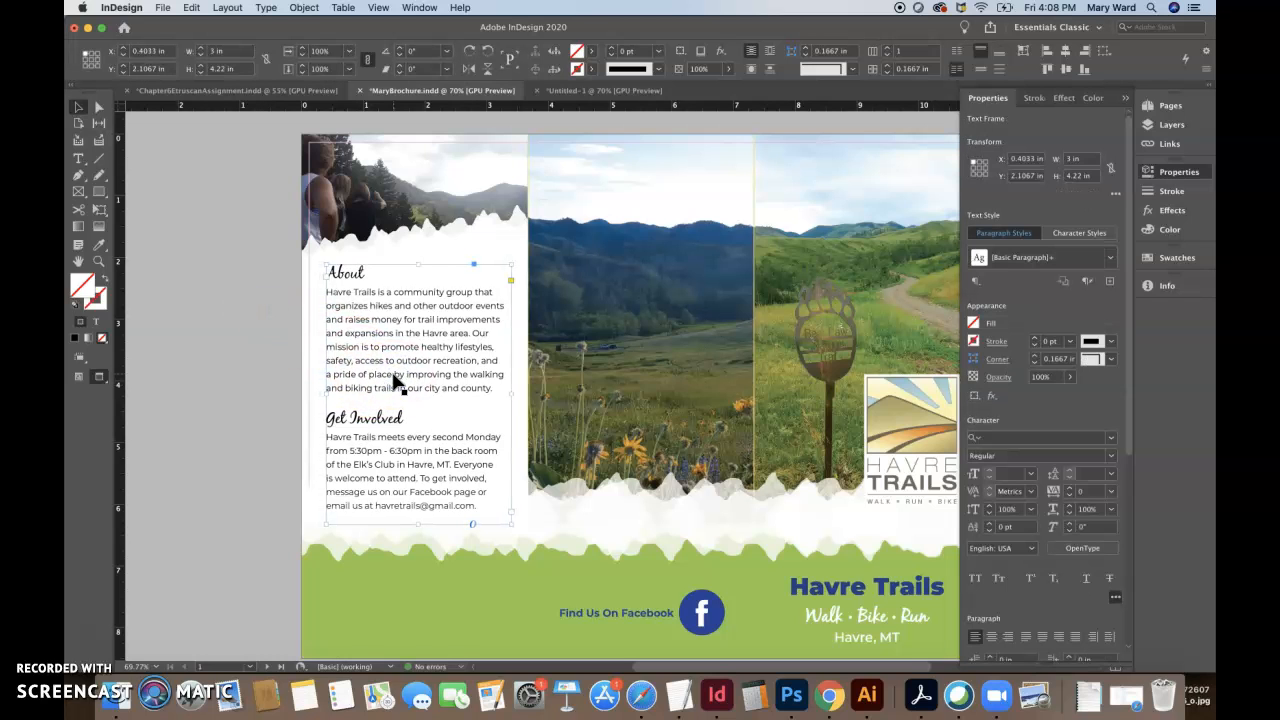
click(290, 358)
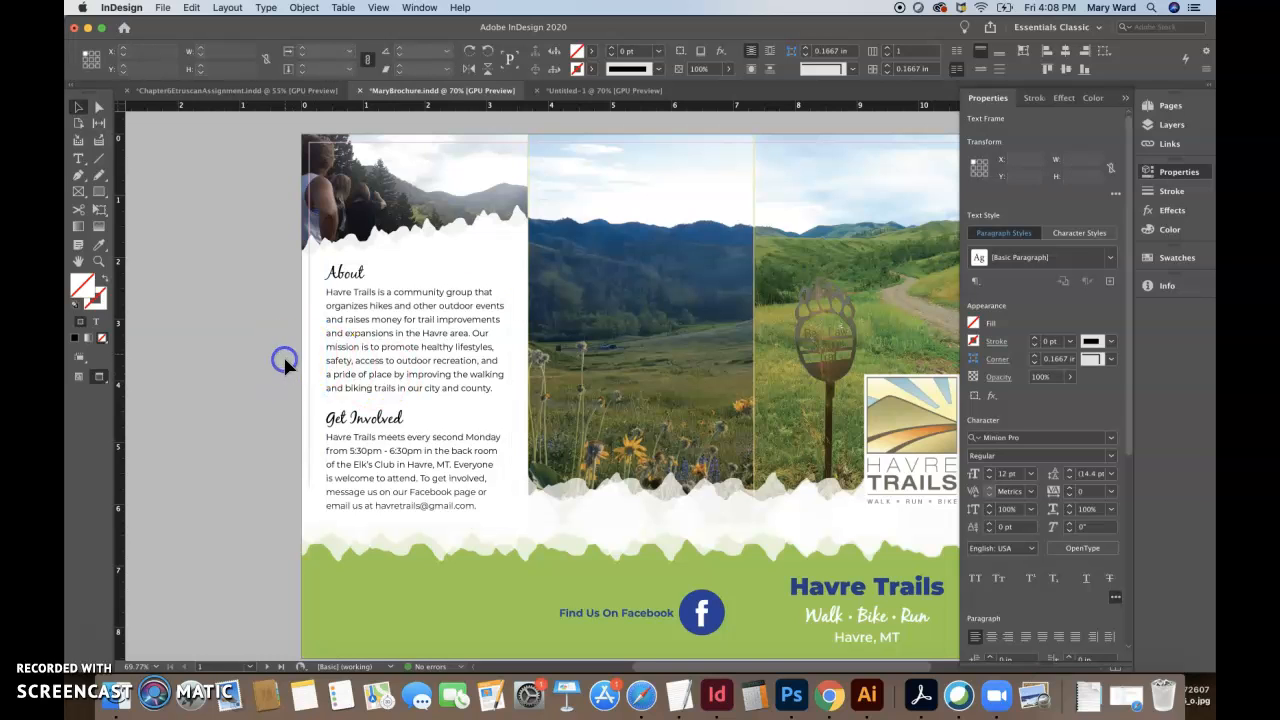
- Justify the About paragraph with its last line aligned left
double_click(394, 362)
triple_click(394, 362)
drag(497, 388, 327, 293)
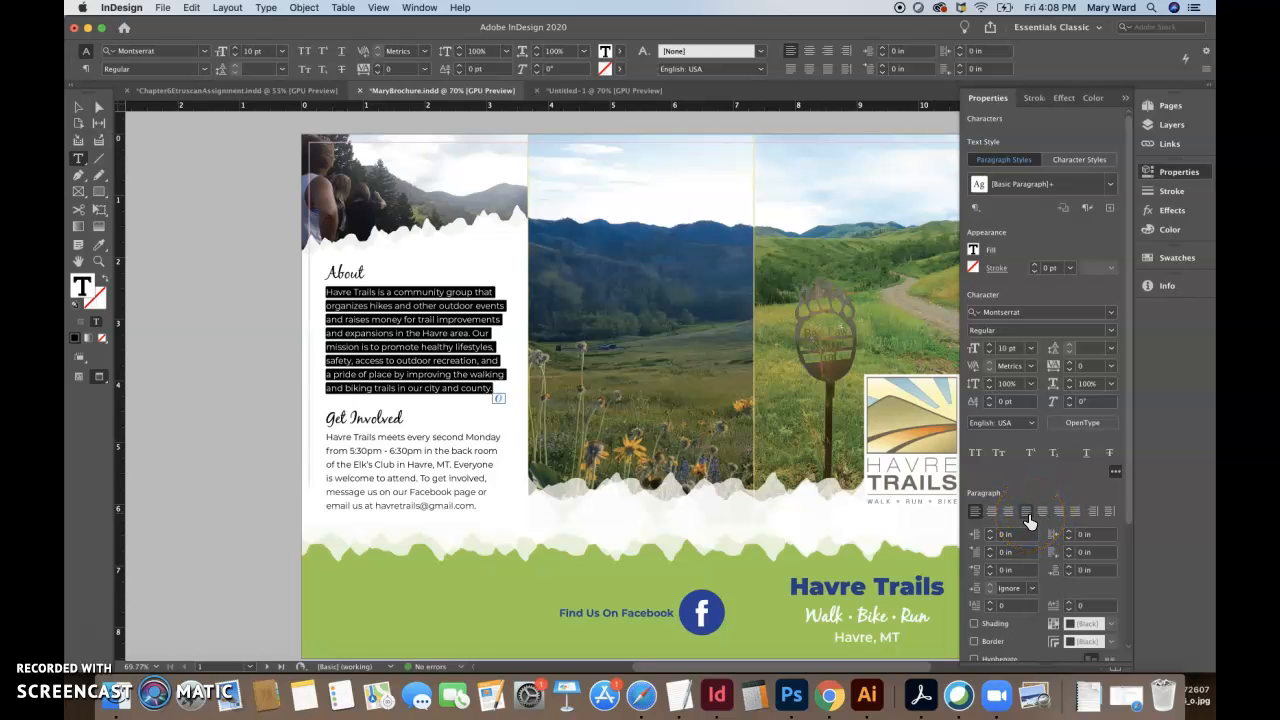
click(790, 72)
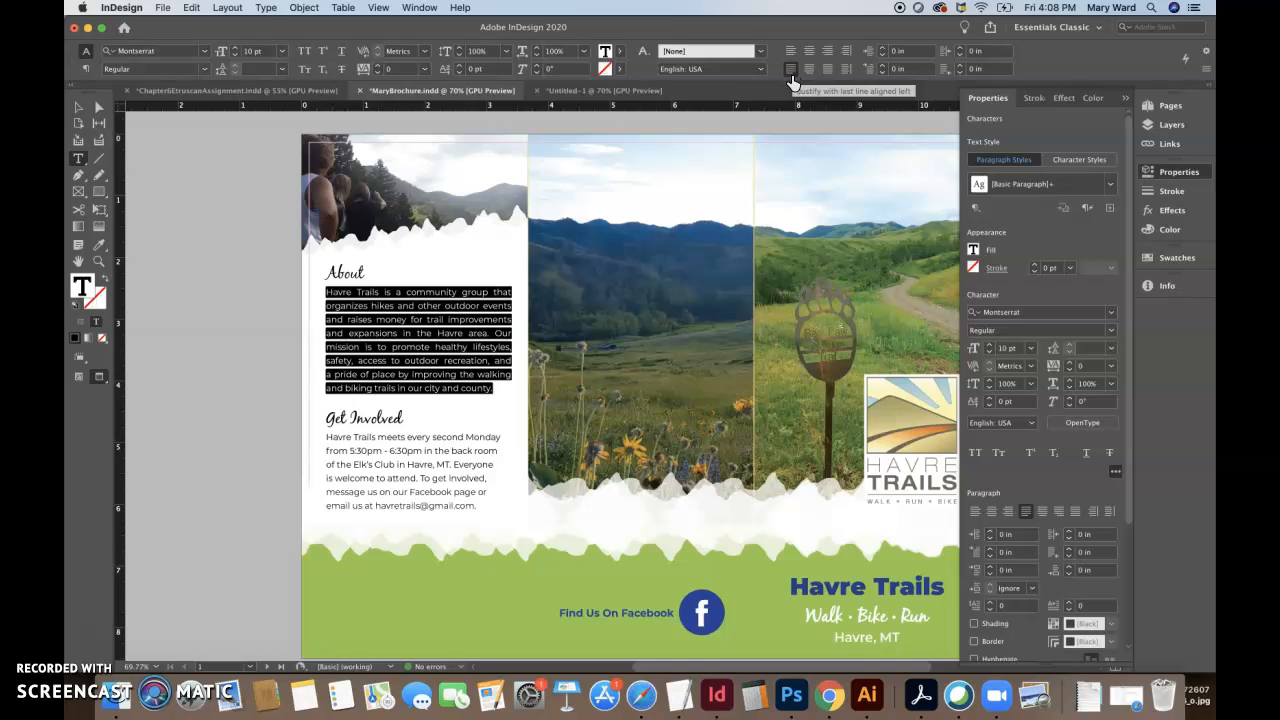
click(790, 74)
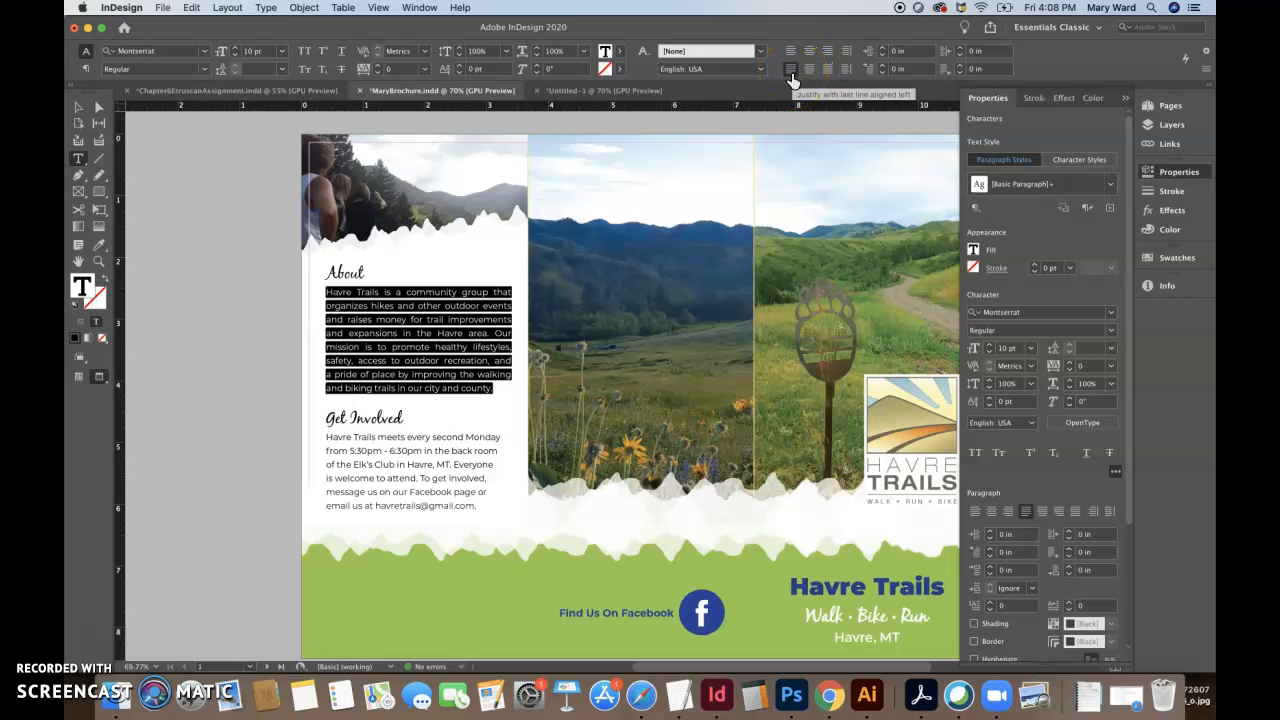
- Justify the Get Involved paragraph with its last line aligned left
click(455, 464)
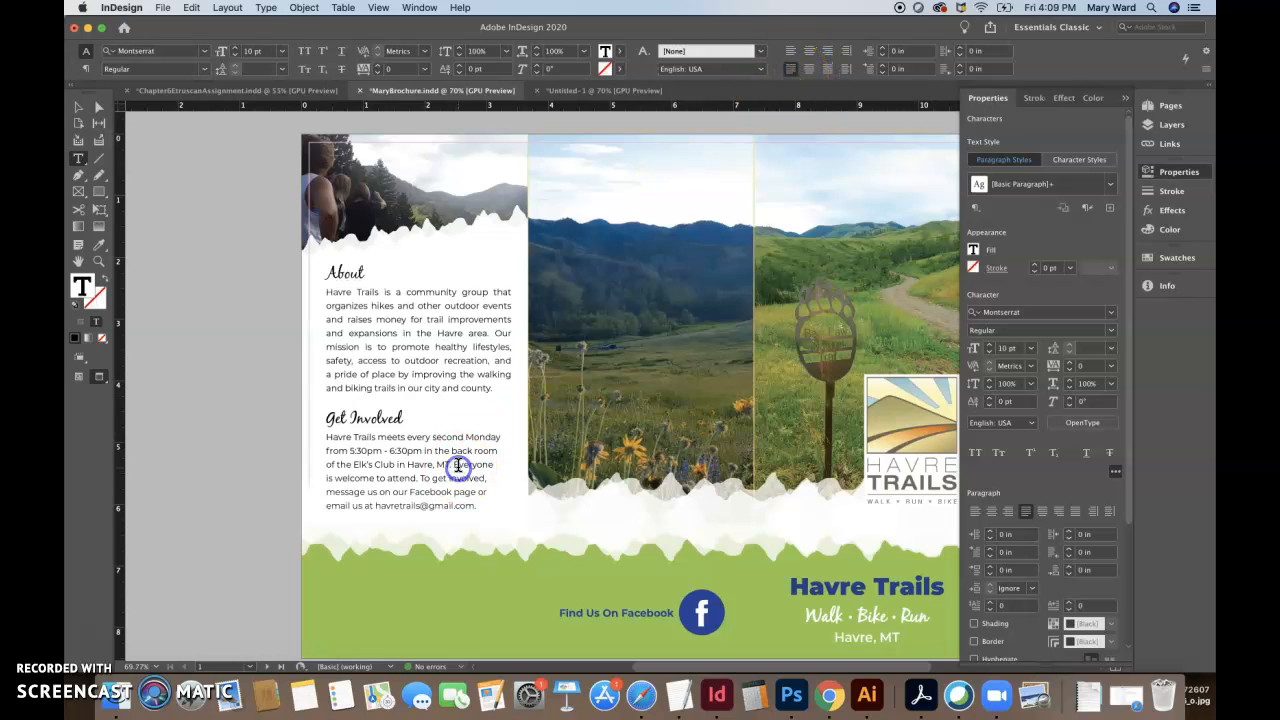
drag(479, 505, 323, 434)
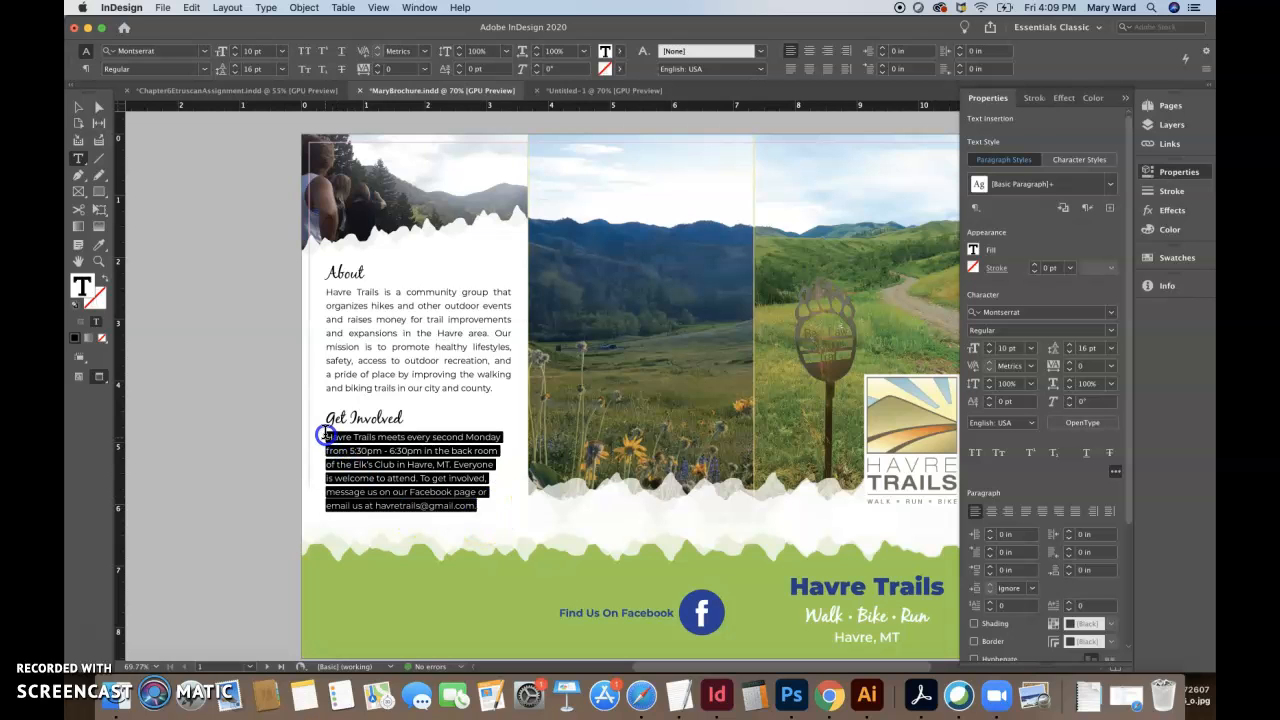
click(790, 68)
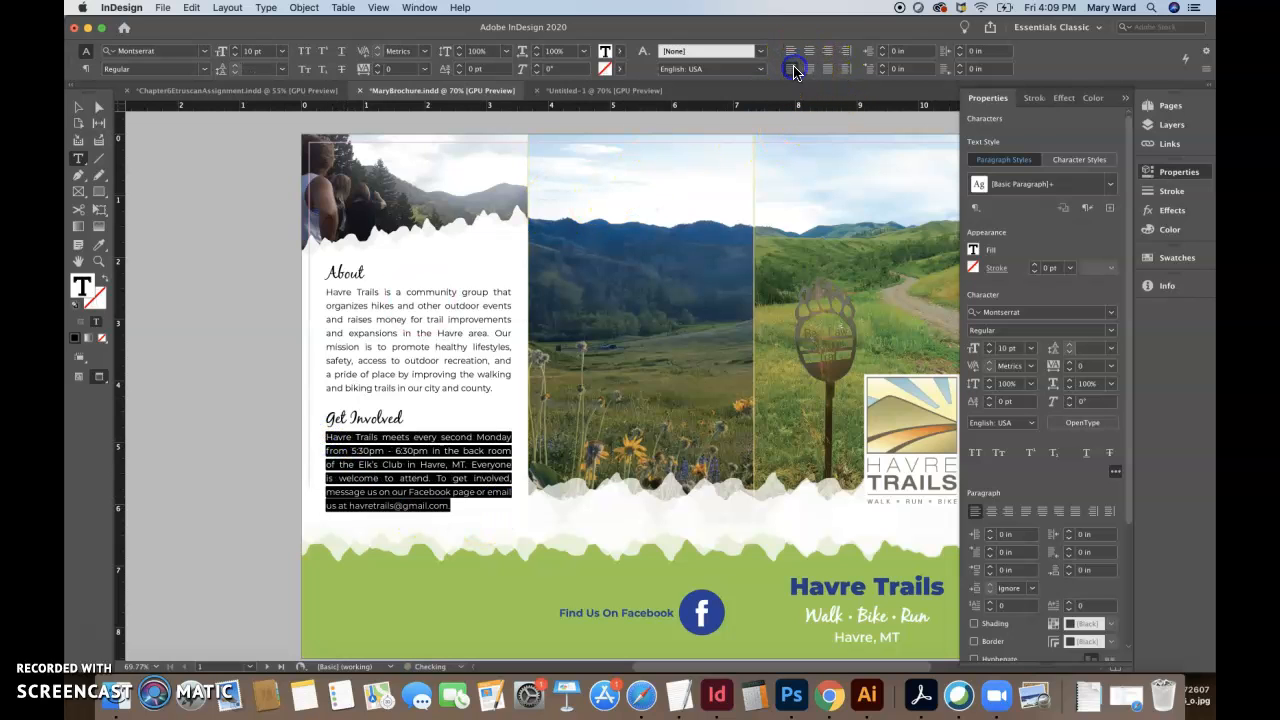
click(78, 107)
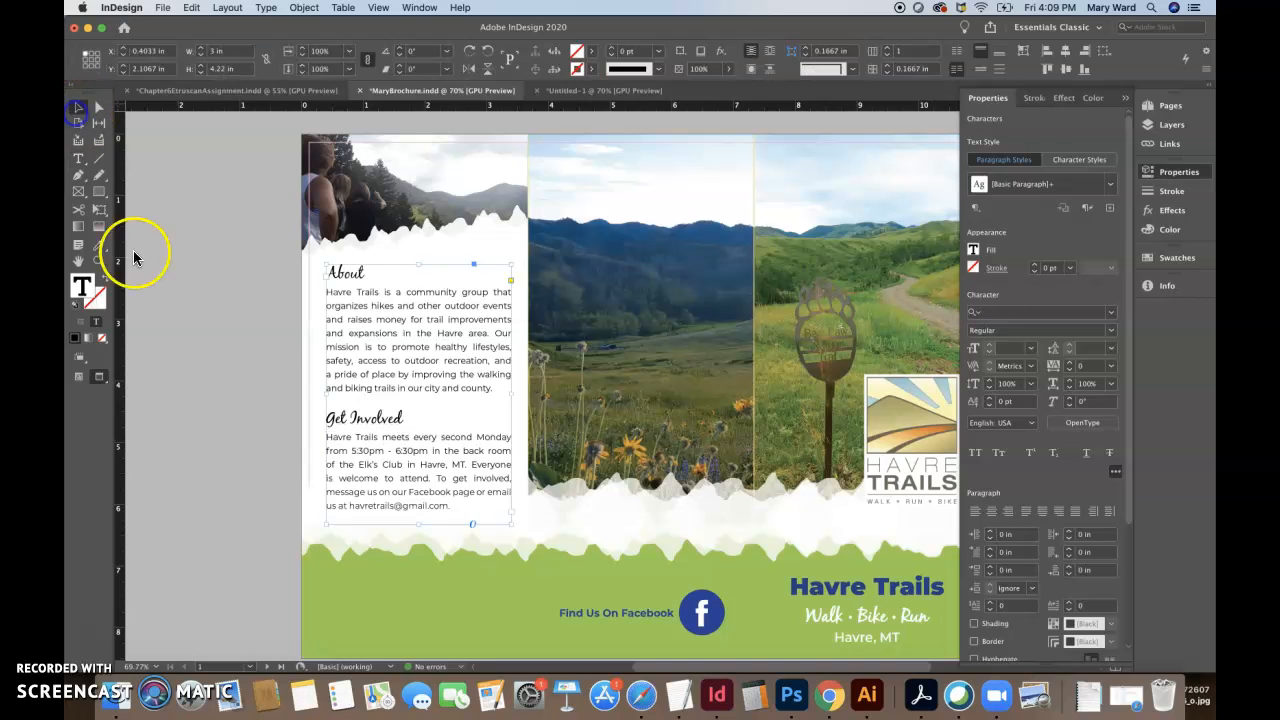
click(137, 297)
click(211, 415)
- Narrow the About text frame from its right edge to about 2.88 in wide, and nudge the frame up slightly
click(370, 308)
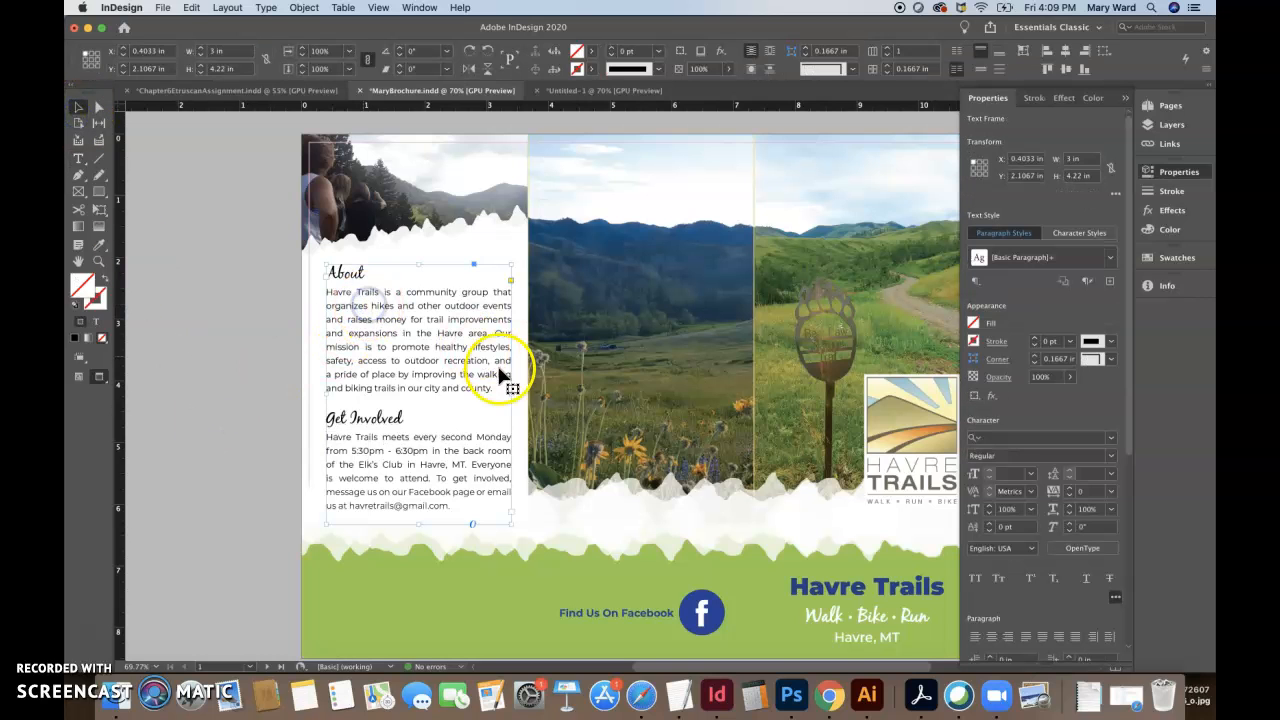
drag(510, 392, 504, 393)
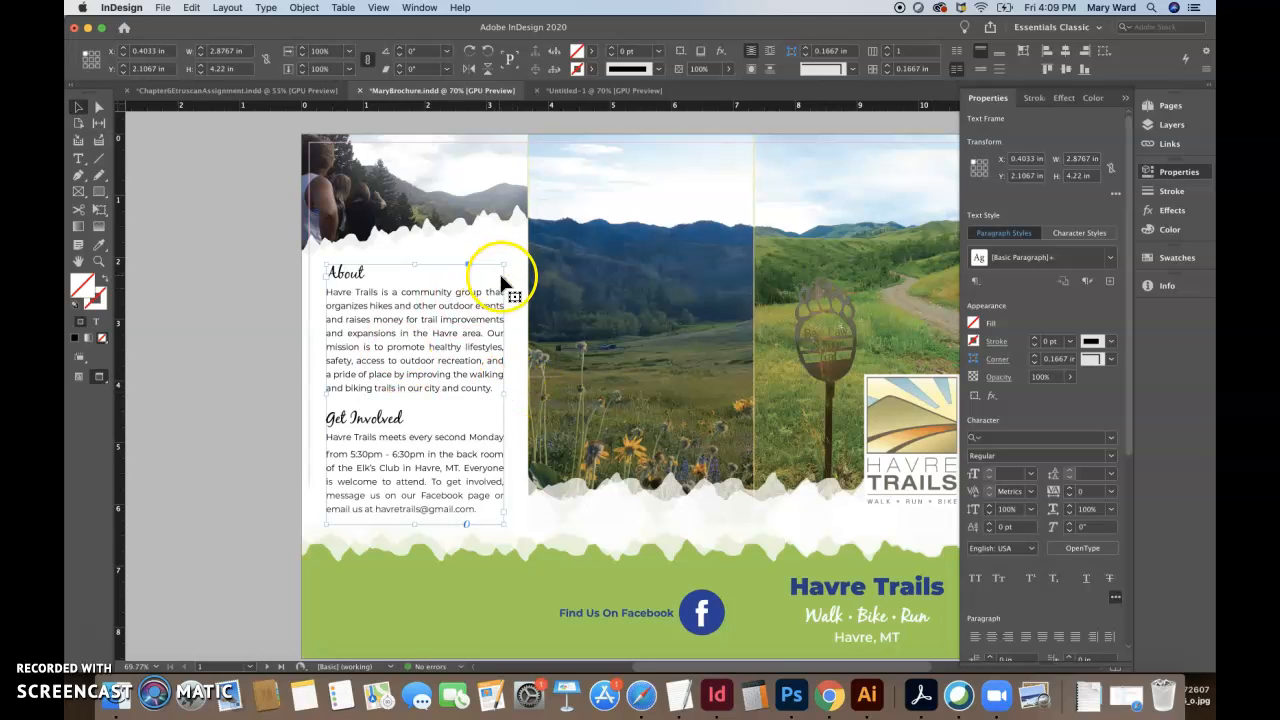
click(243, 382)
click(397, 440)
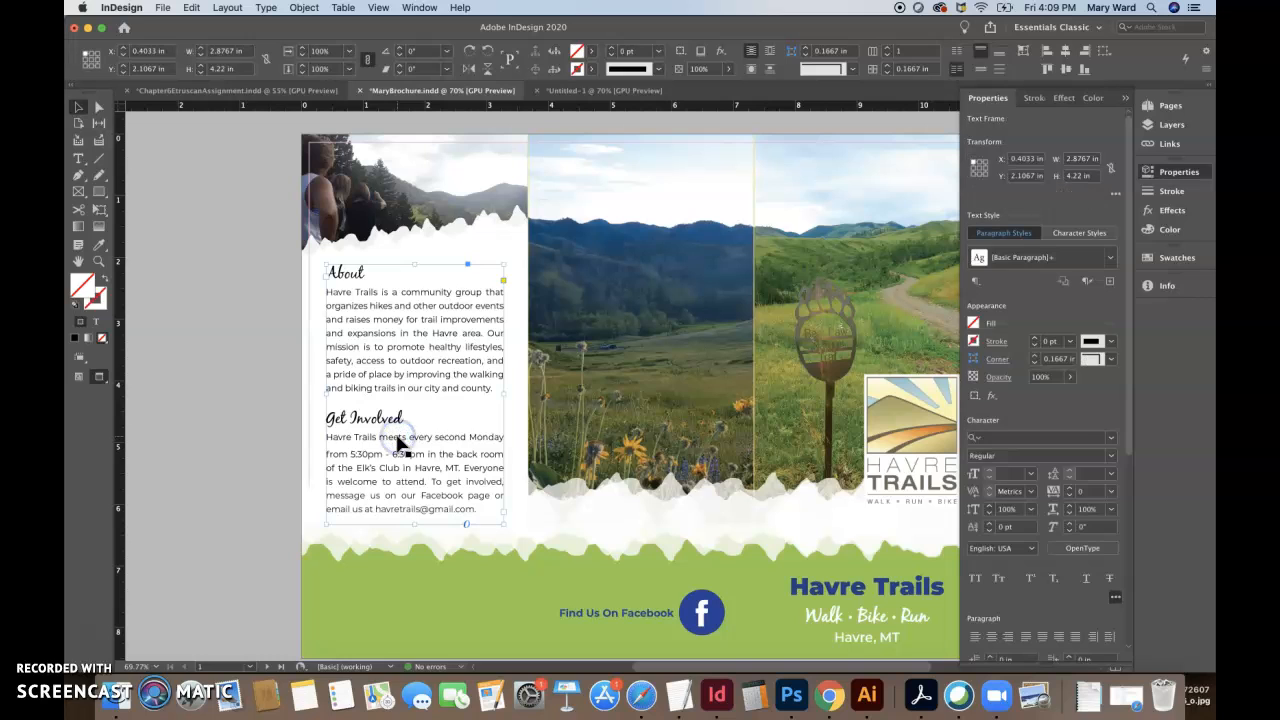
key(Up)
key(Up)
key(Up)
click(231, 391)
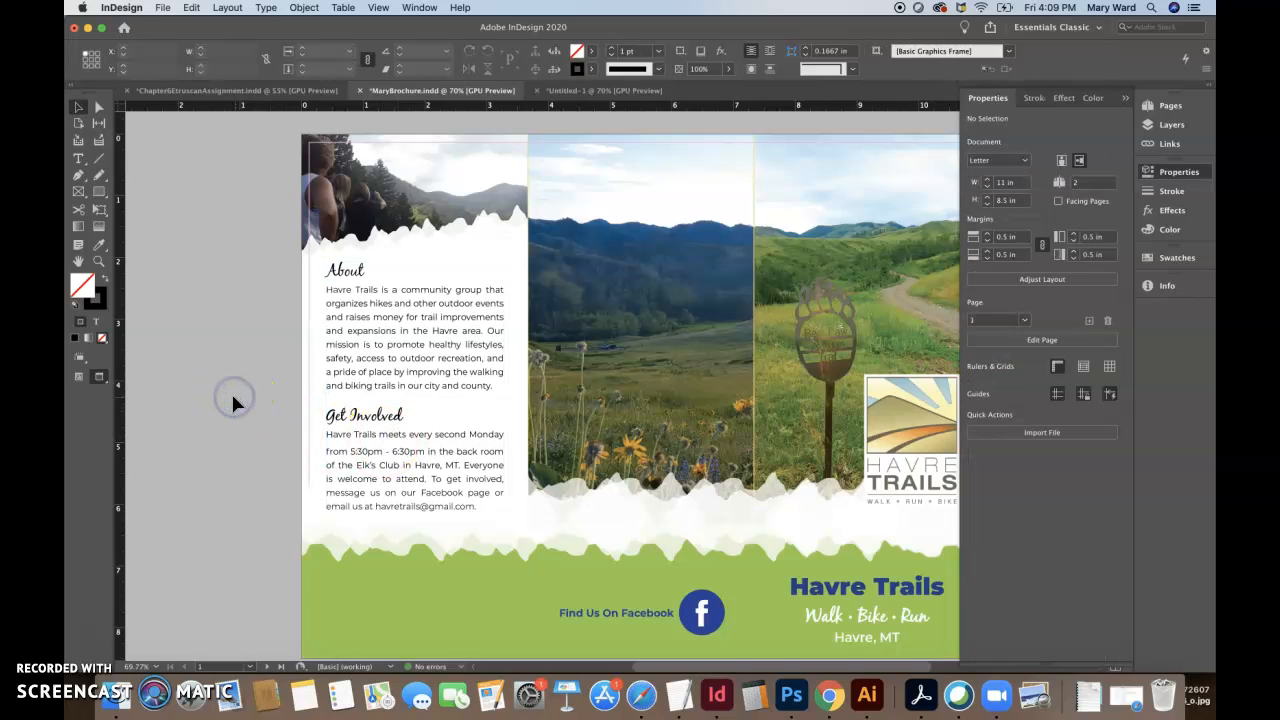